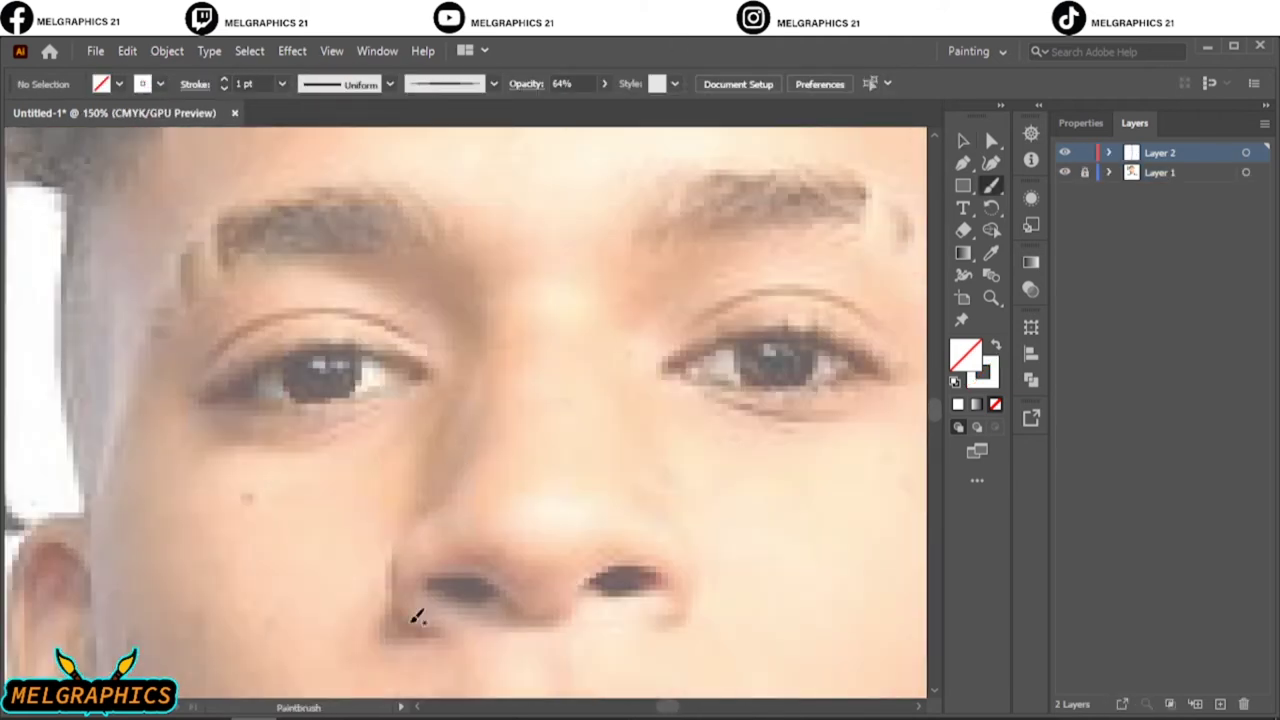
# Trace the side of the nose and the left nostril curve with the Paintbrush.
pyautogui.moveTo(425, 627); pyautogui.dragTo(442, 490)
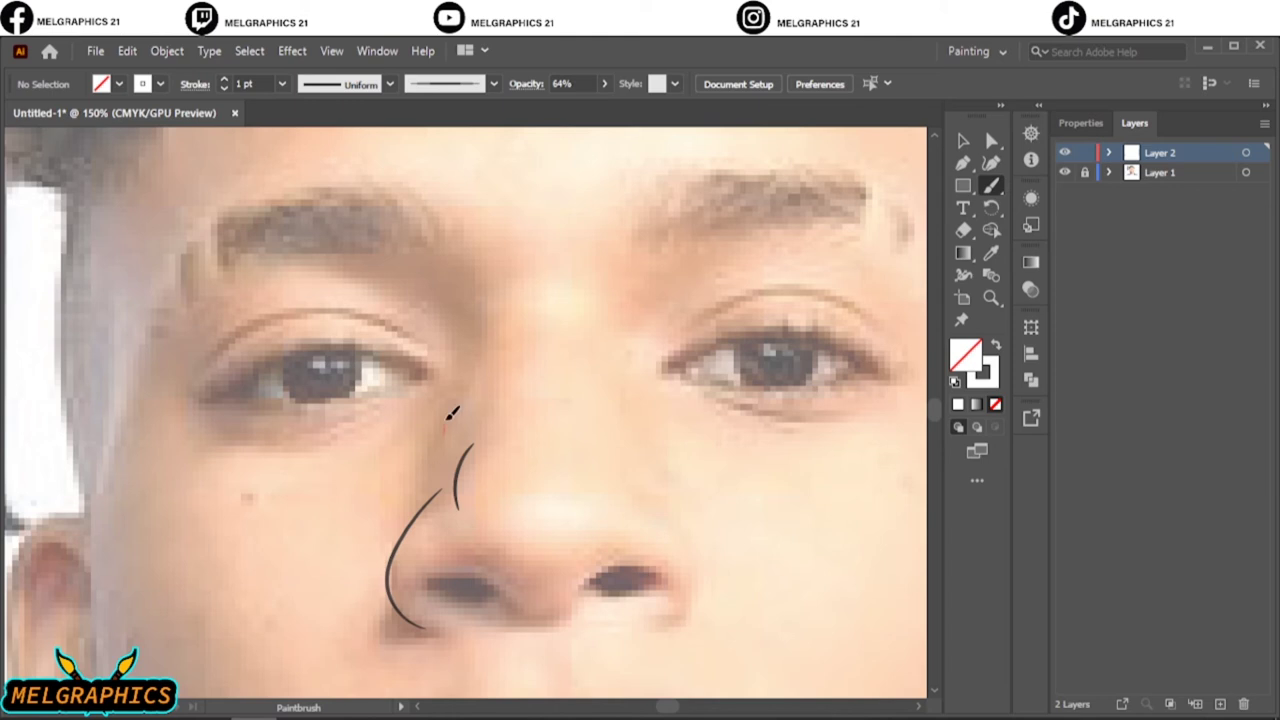
pyautogui.scroll(2, 566, 598)
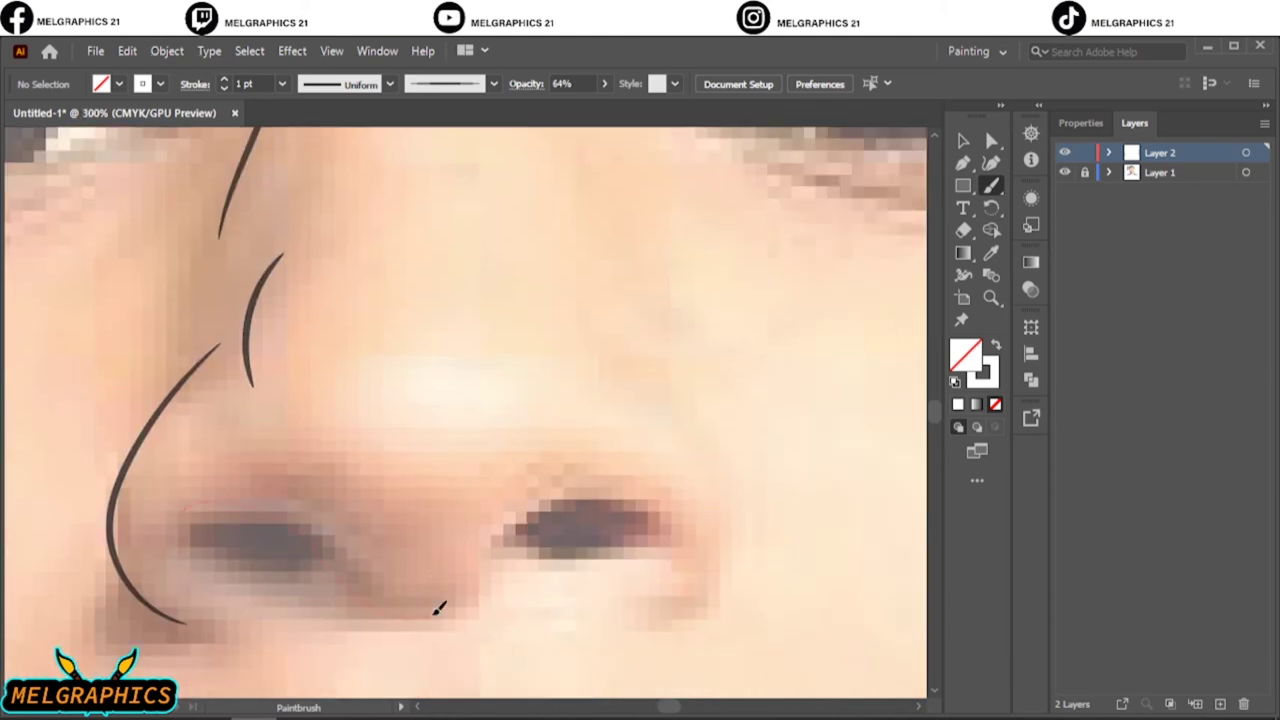
pyautogui.moveTo(178, 515); pyautogui.dragTo(432, 614)
# Select all the nose strokes and set their opacity to 100%.
pyautogui.press('v')
pyautogui.hotkey('ctrl', 'a')
pyautogui.click(604, 83)
pyautogui.press('b')
# Trace the right nostril curve over the photo.
pyautogui.moveTo(483, 572); pyautogui.dragTo(657, 540)
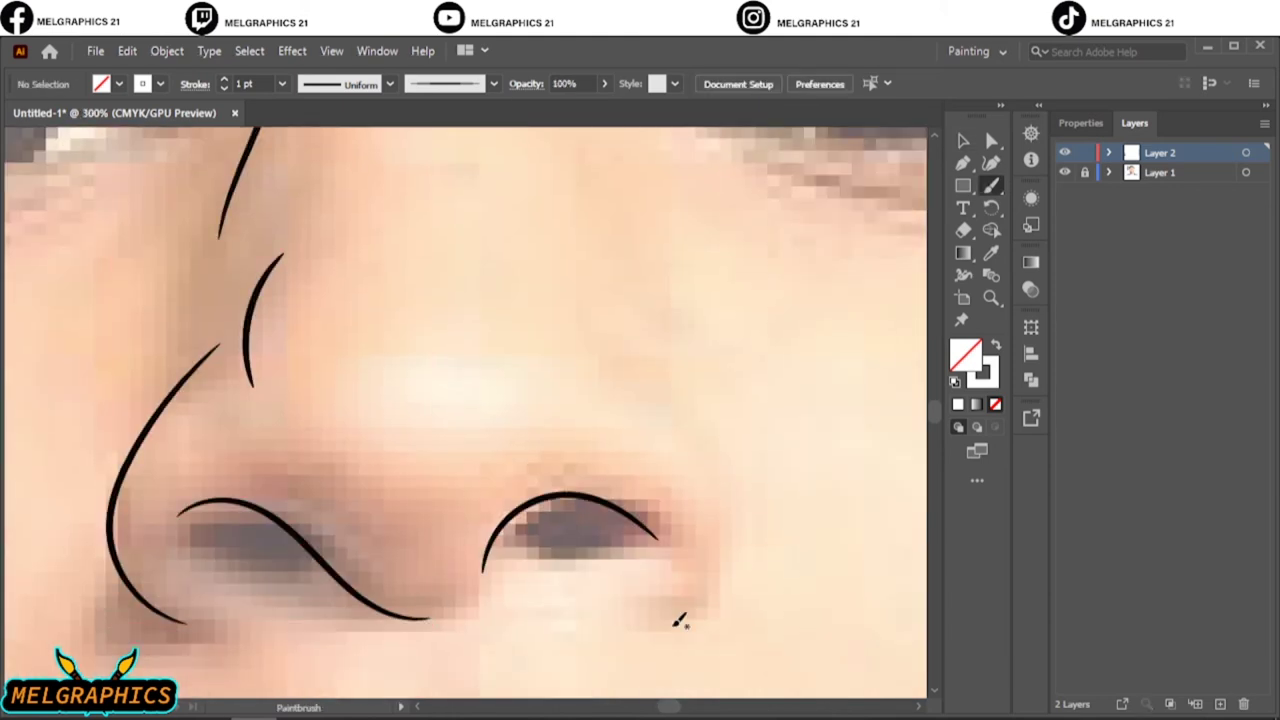
pyautogui.scroll(-4, 914, 429)
pyautogui.hscroll(-3, 737, 457)
pyautogui.scroll(-3, 494, 420)
pyautogui.scroll(4, 462, 330)
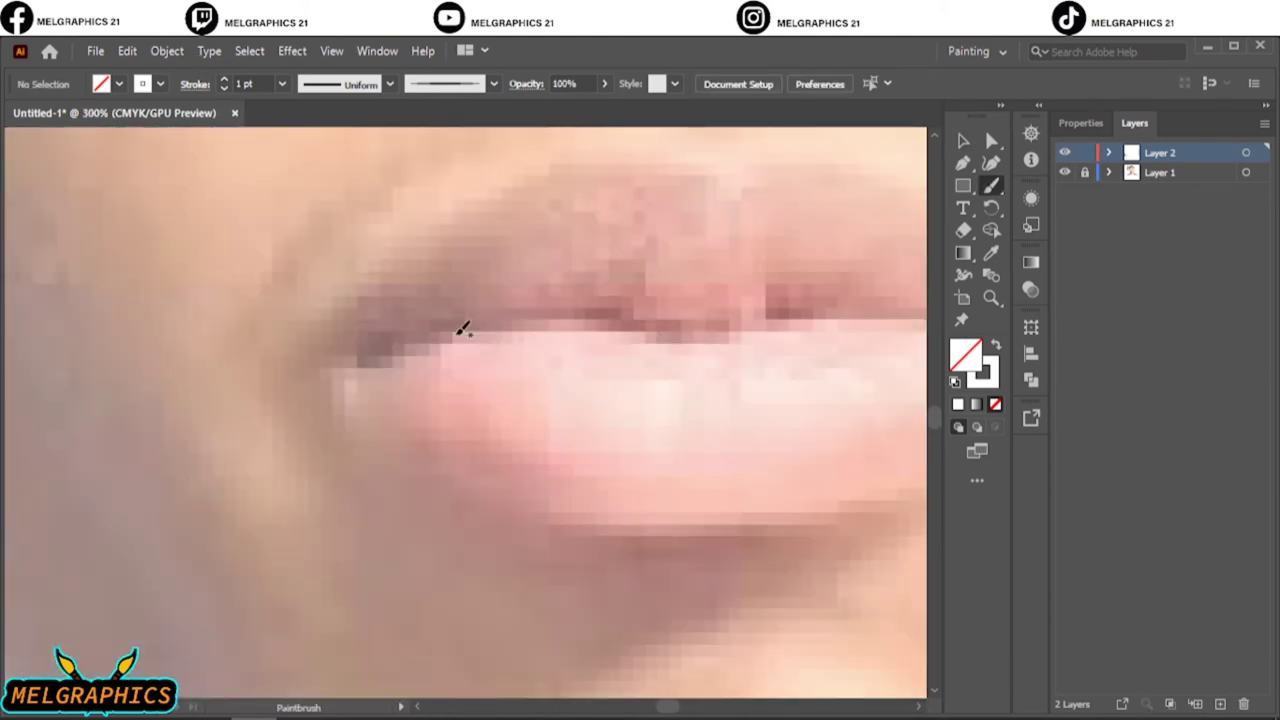
pyautogui.scroll(-2, 470, 360)
pyautogui.scroll(2, 189, 300)
pyautogui.scroll(-2, 331, 343)
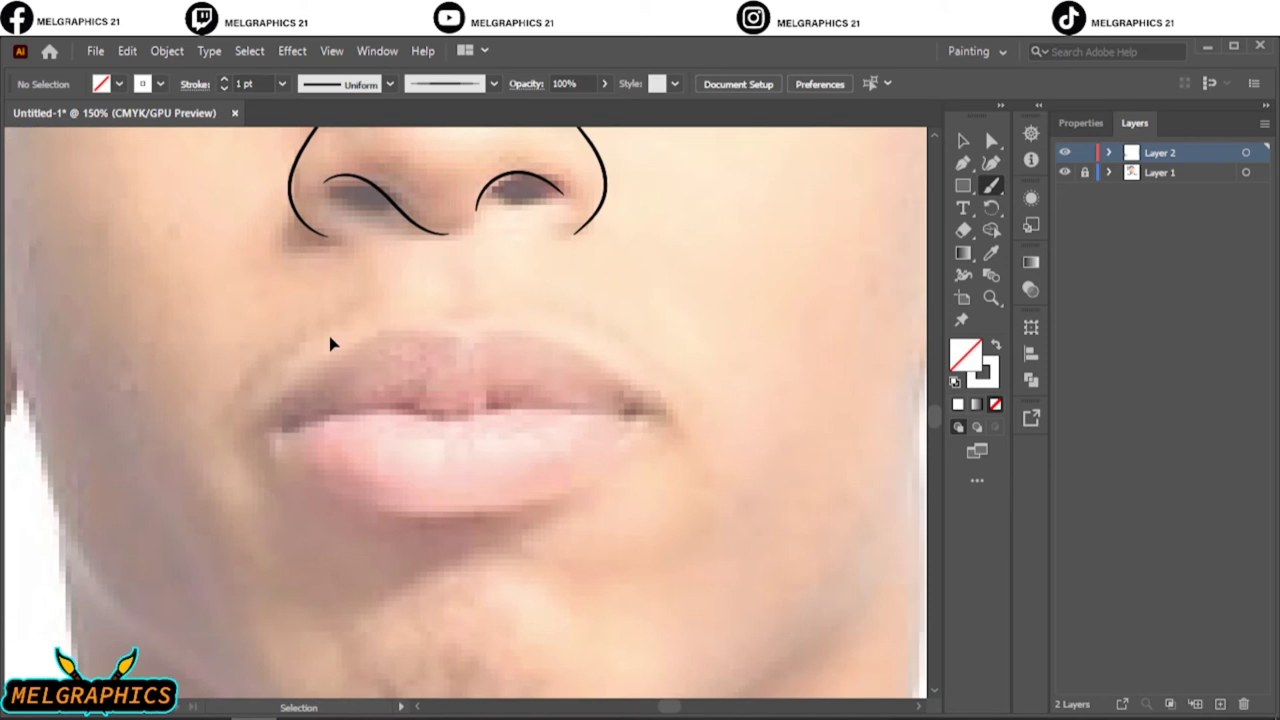
pyautogui.scroll(1, 340, 330)
# Outline the upper lip and set its stroke colour to black #000000.
pyautogui.moveTo(425, 314); pyautogui.dragTo(755, 430)
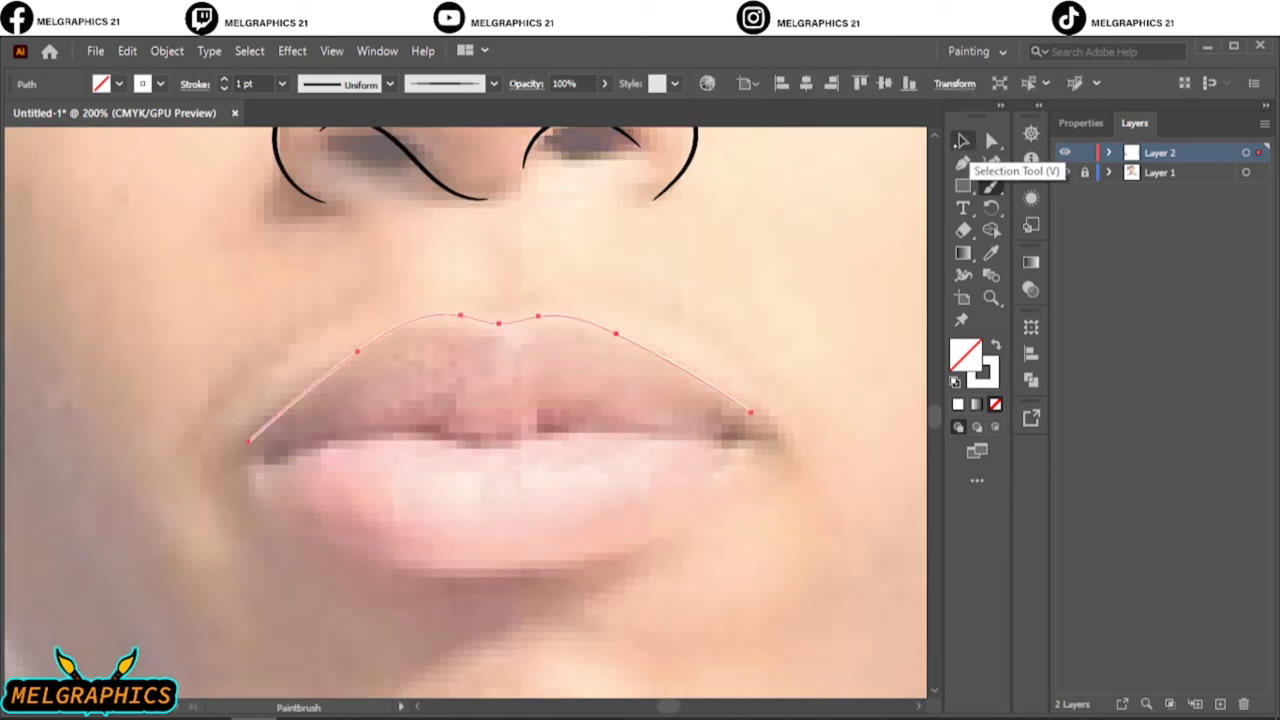
pyautogui.click(962, 140)
pyautogui.doubleClick(997, 374)
pyautogui.write('000000')
pyautogui.press('Return')
pyautogui.click(664, 252)
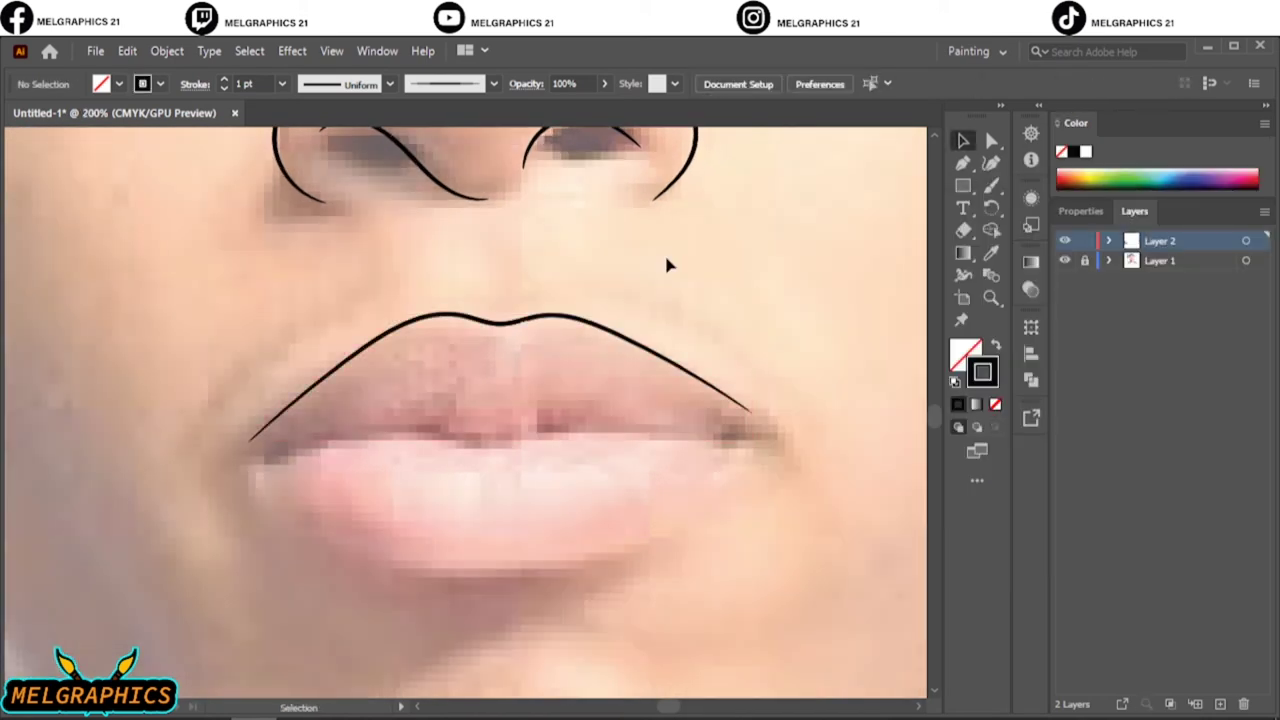
# Brush the lower lip and the line where the lips part, undoing a stray stroke.
pyautogui.press('b')
pyautogui.moveTo(255, 462); pyautogui.dragTo(736, 451)
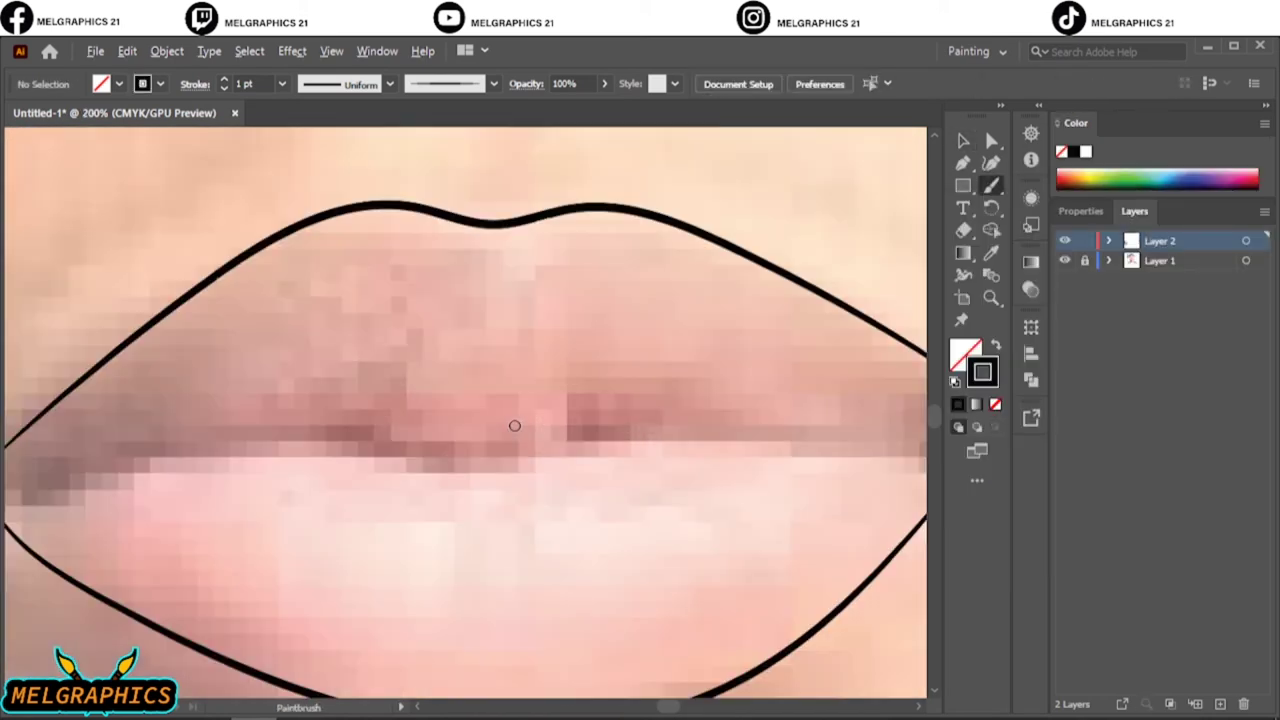
pyautogui.scroll(1, 510, 430)
pyautogui.moveTo(425, 390)
pyautogui.mouseDown()
pyautogui.moveTo(835, 438)
pyautogui.moveTo(128, 446)
pyautogui.mouseUp()
pyautogui.hotkey('ctrl', 'z')
# Extend the lower lip outline out to the right mouth corner.
pyautogui.hotkey('ctrl', '0')
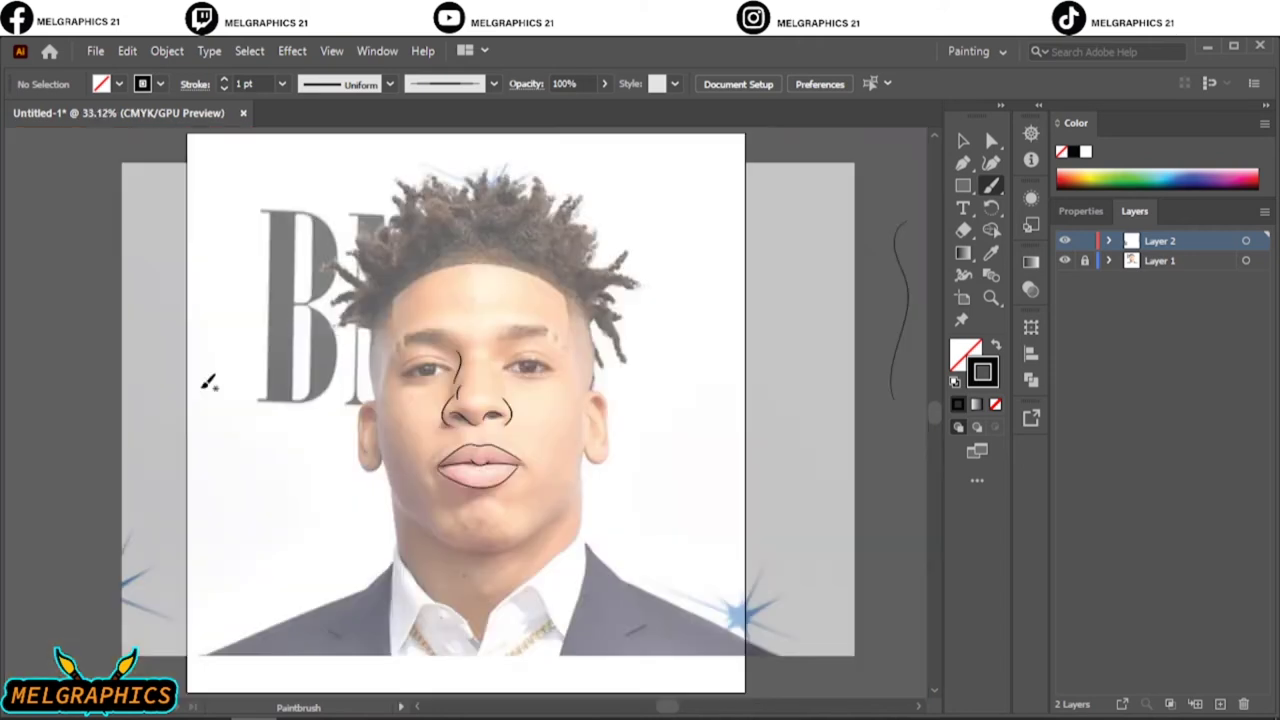
pyautogui.scroll(3, 467, 483)
pyautogui.scroll(2, 410, 470)
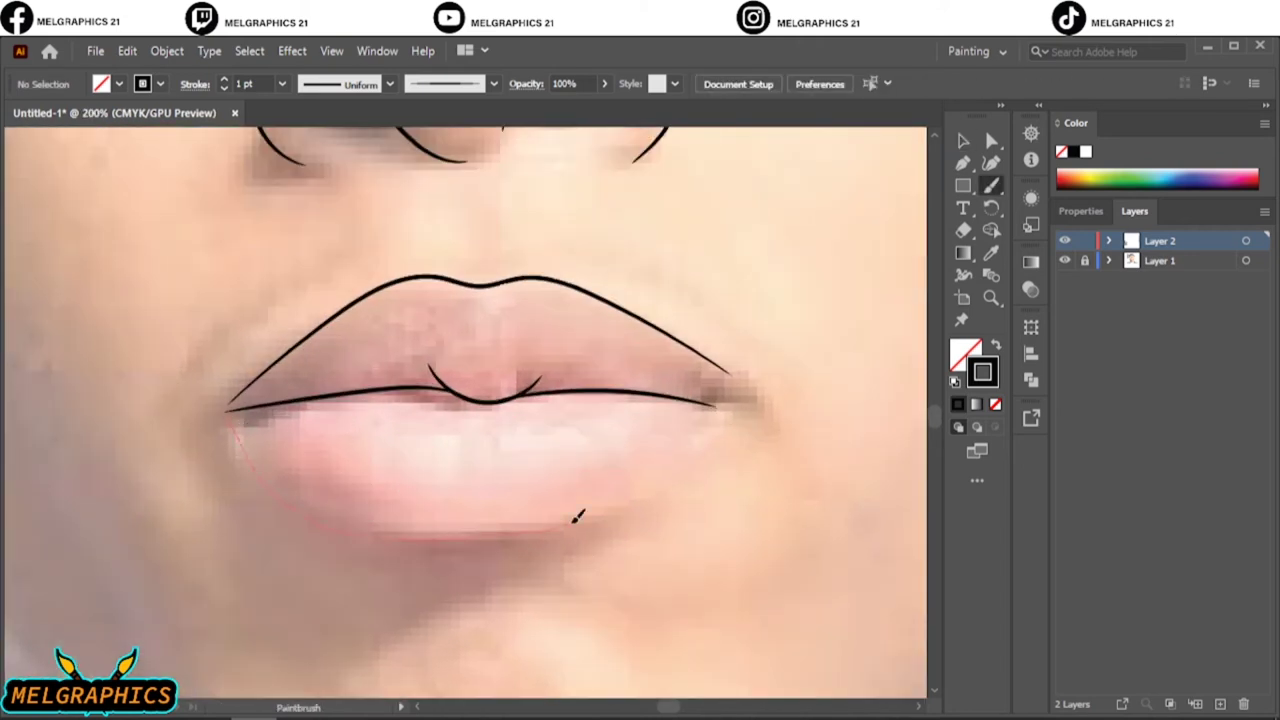
pyautogui.moveTo(578, 516); pyautogui.dragTo(716, 405)
pyautogui.hotkey('ctrl', '0')
pyautogui.press('F6')
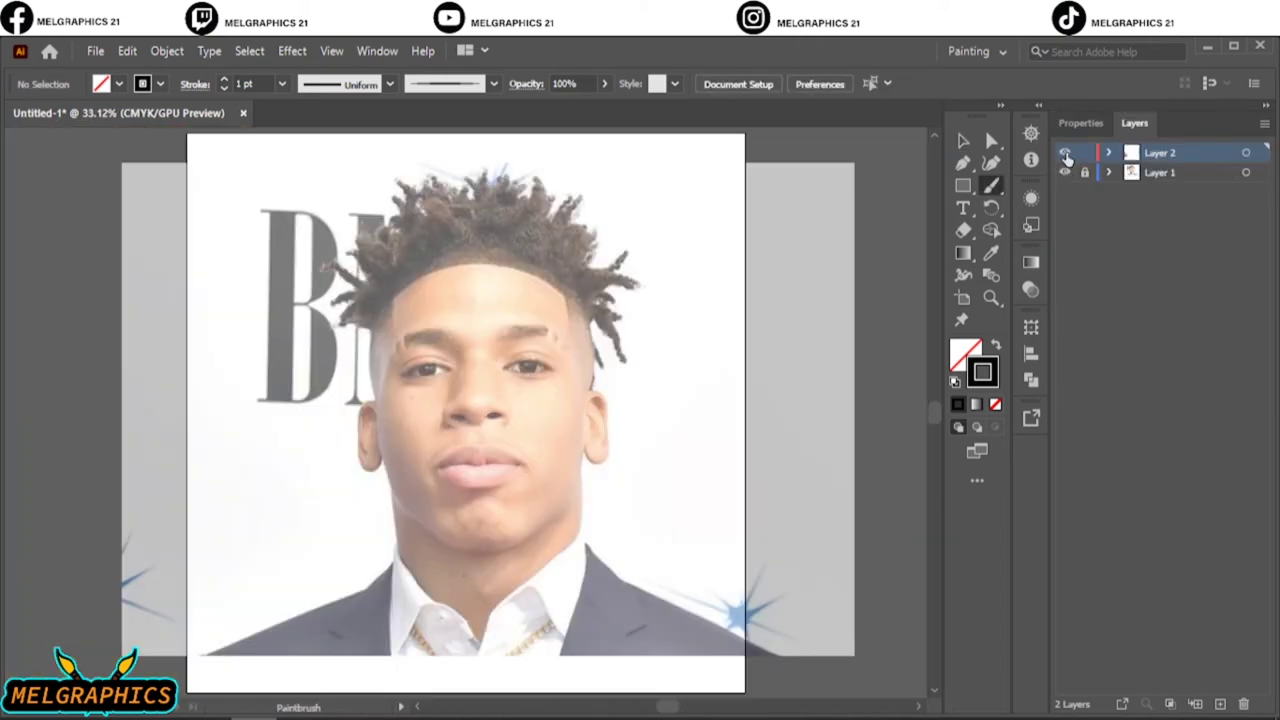
# Show the traced strokes again and outline the first eye with its iris curve.
pyautogui.click(1065, 152)
pyautogui.scroll(3, 425, 368)
pyautogui.scroll(1, 410, 340)
pyautogui.moveTo(620, 343)
pyautogui.mouseDown()
pyautogui.moveTo(186, 402)
pyautogui.moveTo(596, 345)
pyautogui.mouseUp()
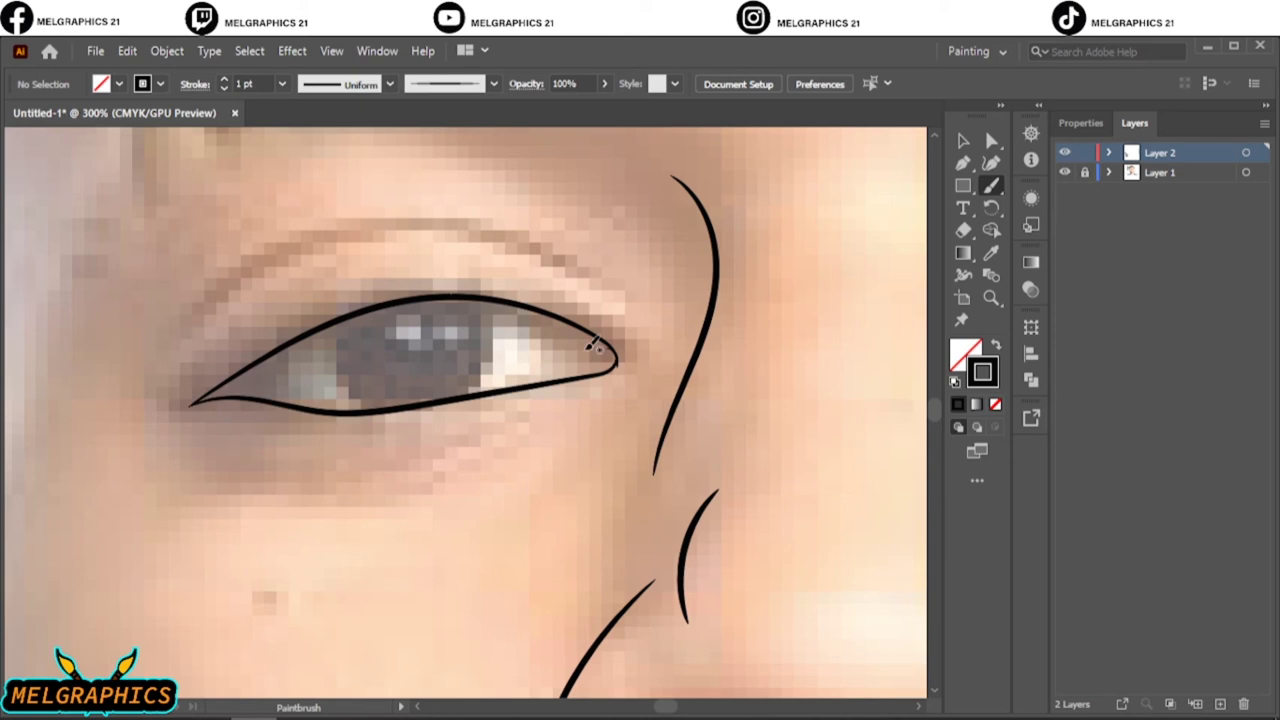
pyautogui.scroll(1, 410, 420)
pyautogui.moveTo(306, 272); pyautogui.dragTo(314, 520)
# Draw the second eye's upper and lower eyelids, inner corner and both iris sides.
pyautogui.hotkey('ctrl', '1')
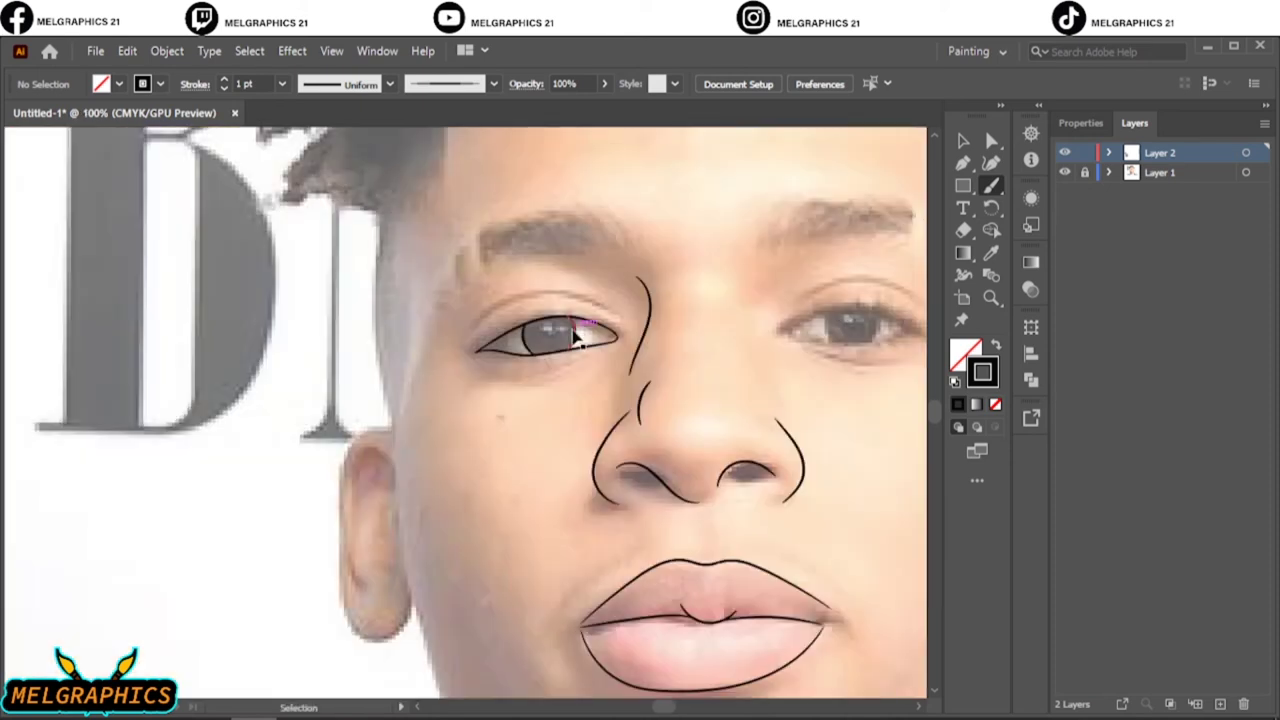
pyautogui.scroll(2, 424, 466)
pyautogui.moveTo(369, 351); pyautogui.dragTo(784, 357)
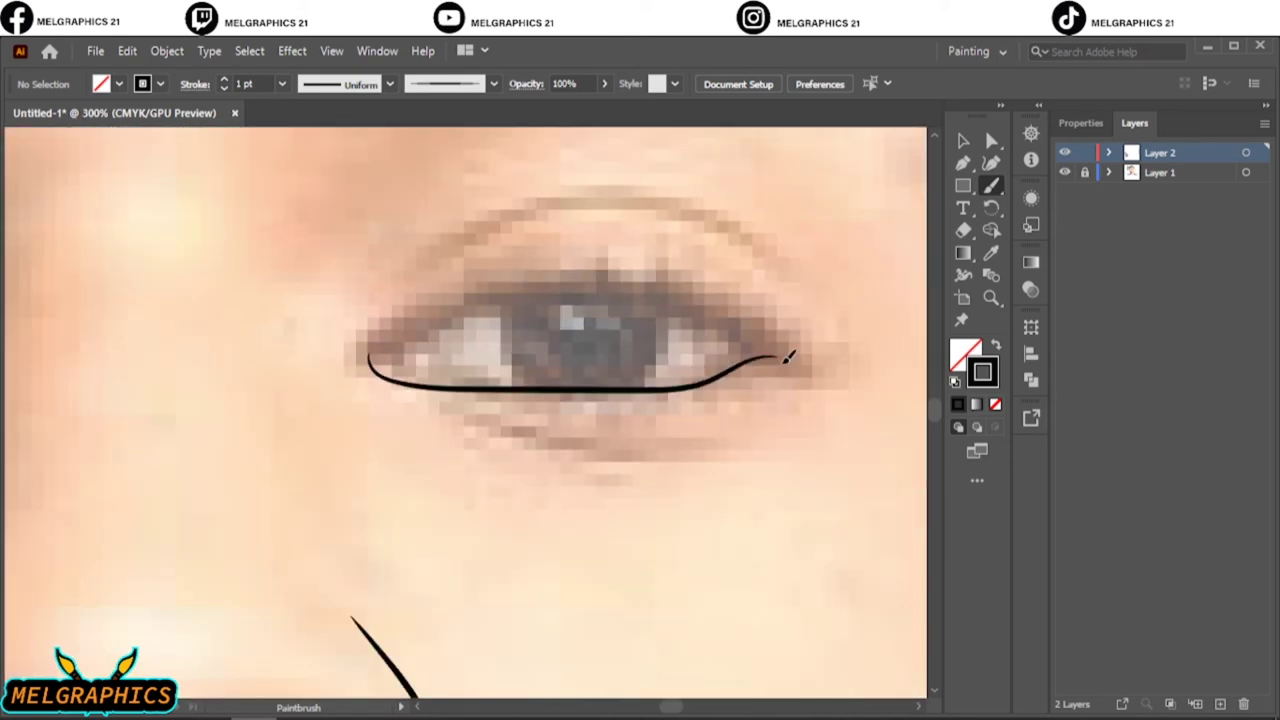
pyautogui.moveTo(367, 372); pyautogui.dragTo(772, 358)
pyautogui.moveTo(440, 332); pyautogui.dragTo(420, 388)
pyautogui.moveTo(520, 277); pyautogui.dragTo(530, 388)
pyautogui.moveTo(648, 305); pyautogui.dragTo(640, 388)
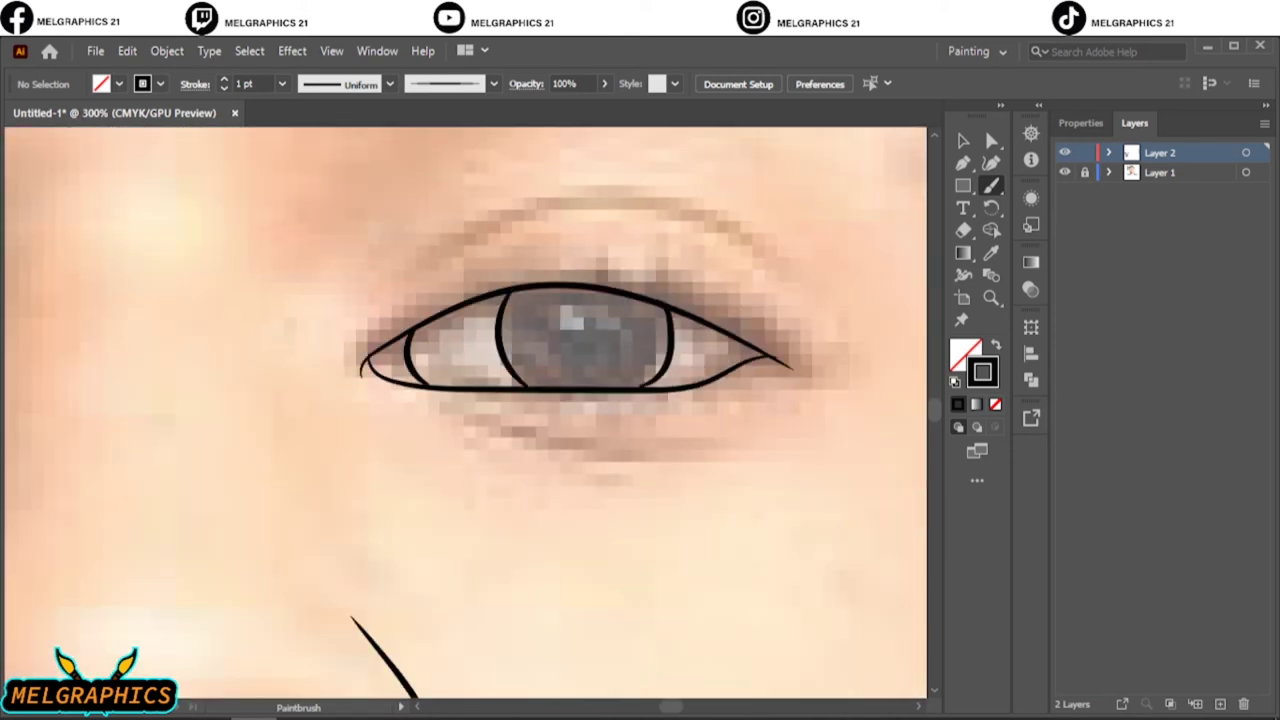
# Draw the creases above both eyes.
pyautogui.hotkey('ctrl', '0')
pyautogui.scroll(7, 622, 350)
pyautogui.moveTo(465, 400); pyautogui.dragTo(735, 392)
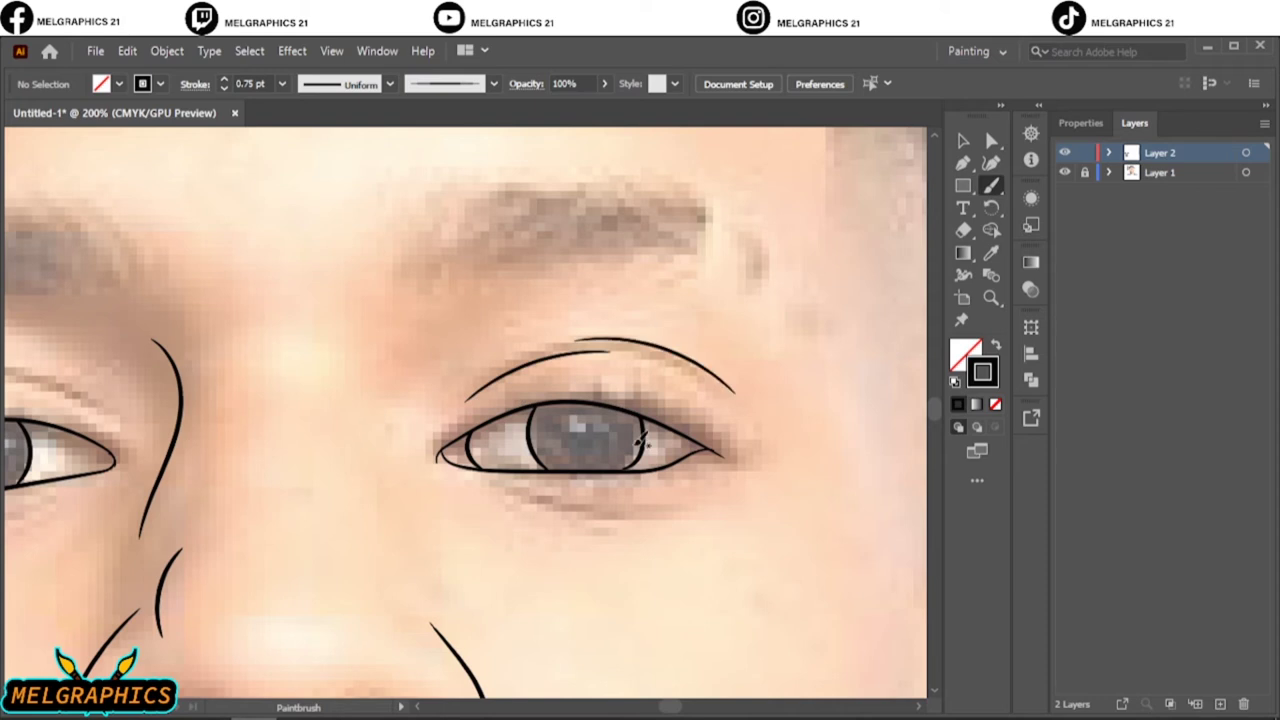
pyautogui.hscroll(-3, 400, 400)
pyautogui.moveTo(295, 412); pyautogui.dragTo(15, 445)
# Add fine lines beneath both eyes and hide the photo to check the line work.
pyautogui.moveTo(673, 497); pyautogui.dragTo(850, 505)
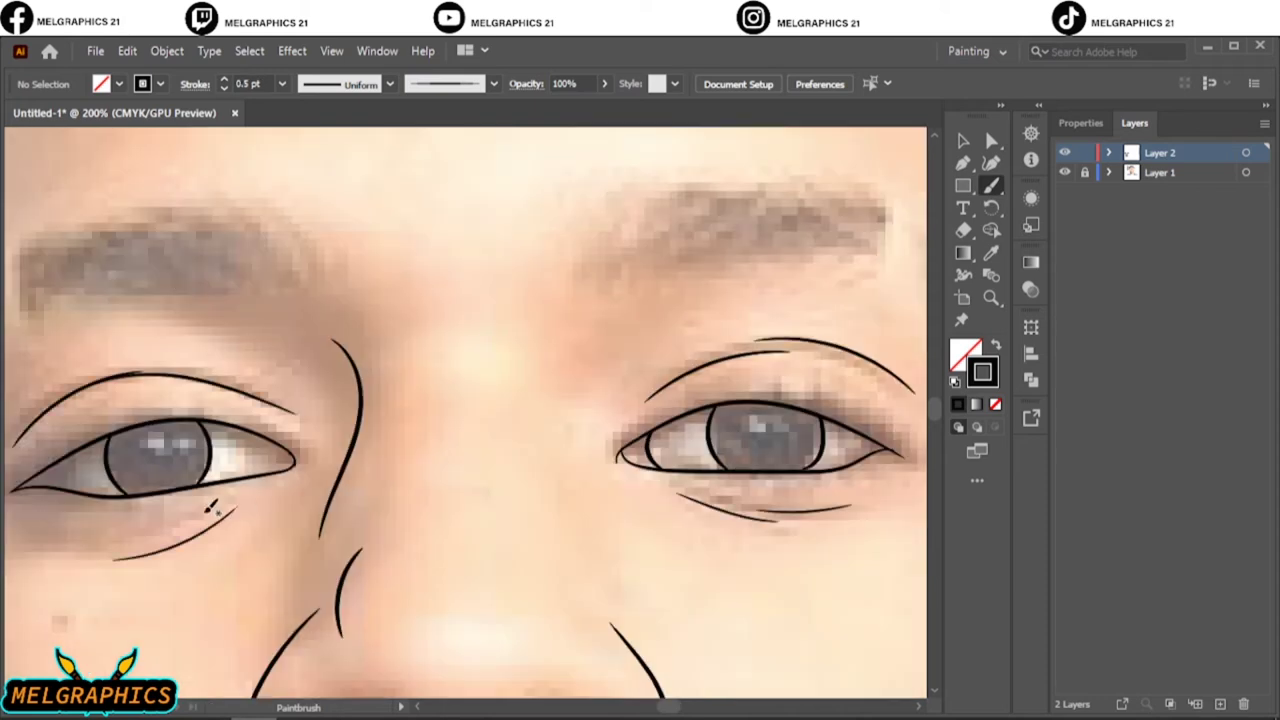
pyautogui.moveTo(210, 508); pyautogui.dragTo(40, 560)
pyautogui.hotkey('ctrl', '0')
pyautogui.click(1064, 172)
pyautogui.scroll(4, 371, 451)
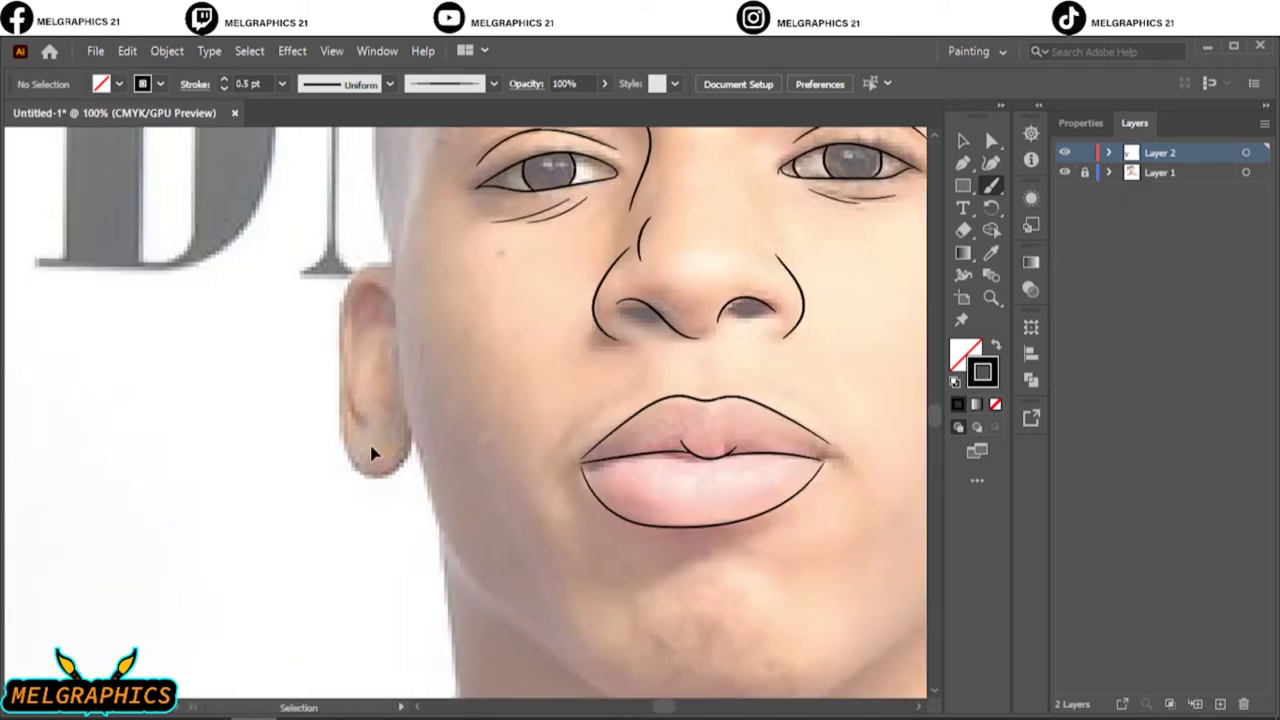
pyautogui.scroll(2, 385, 421)
# Trace the side of the face and finish the left ear outline, undoing two false starts.
pyautogui.moveTo(426, 397); pyautogui.dragTo(448, 492)
pyautogui.hotkey('ctrl', 'z')
pyautogui.moveTo(409, 186)
pyautogui.mouseDown()
pyautogui.moveTo(448, 494)
pyautogui.moveTo(392, 175)
pyautogui.mouseUp()
pyautogui.hotkey('ctrl', 'z')
pyautogui.moveTo(383, 502); pyautogui.dragTo(385, 505)
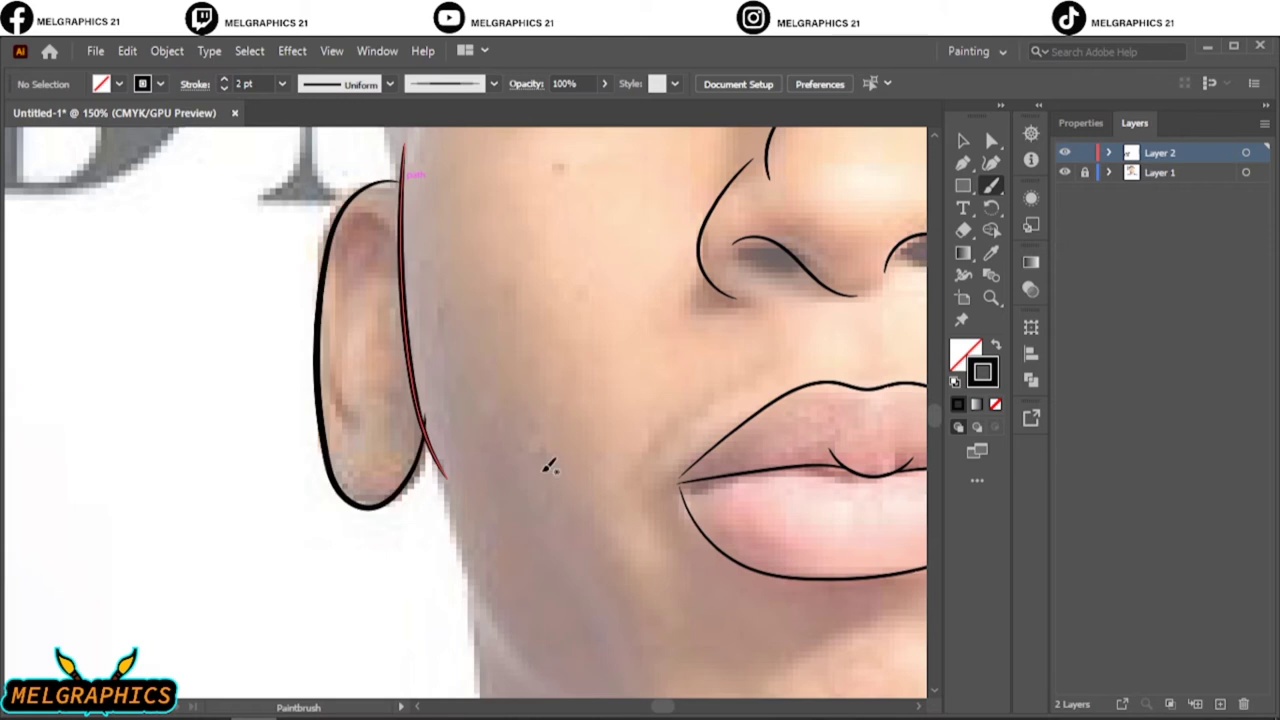
pyautogui.scroll(-1, 471, 373)
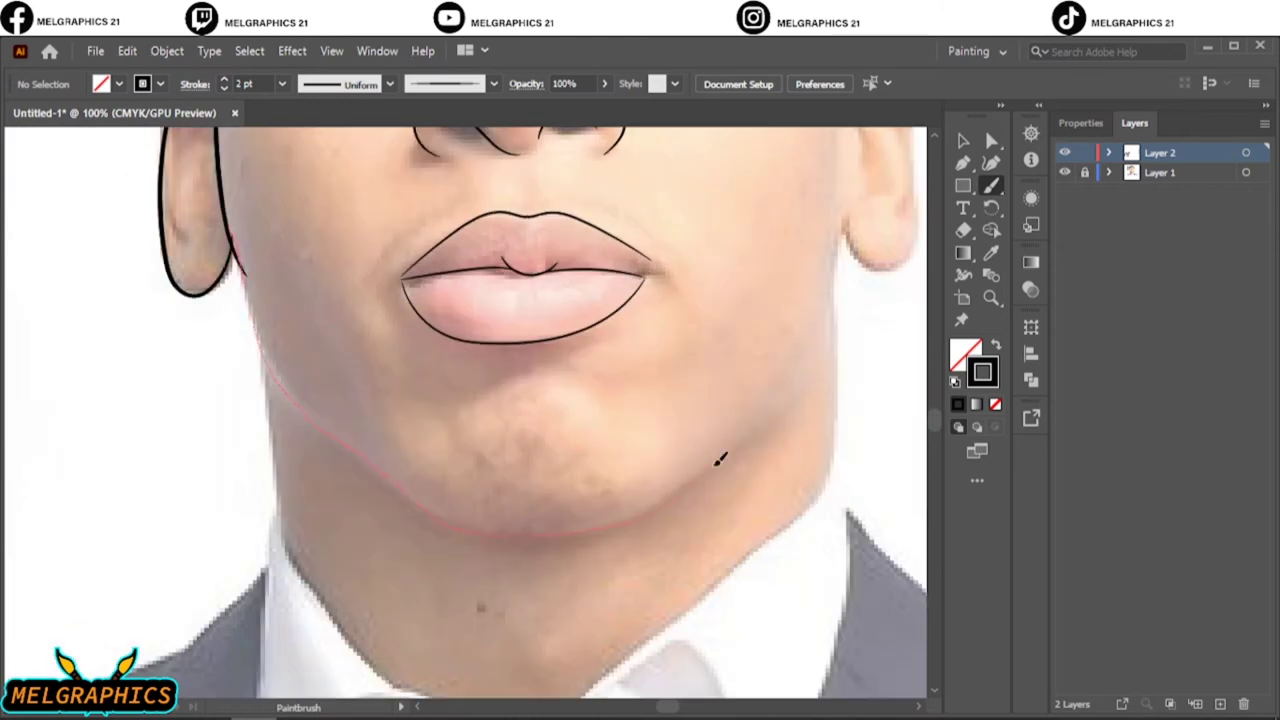
# Draw the jawline from the right jaw down around the chin.
pyautogui.moveTo(720, 460); pyautogui.dragTo(735, 445)
pyautogui.moveTo(843, 214); pyautogui.dragTo(738, 440)
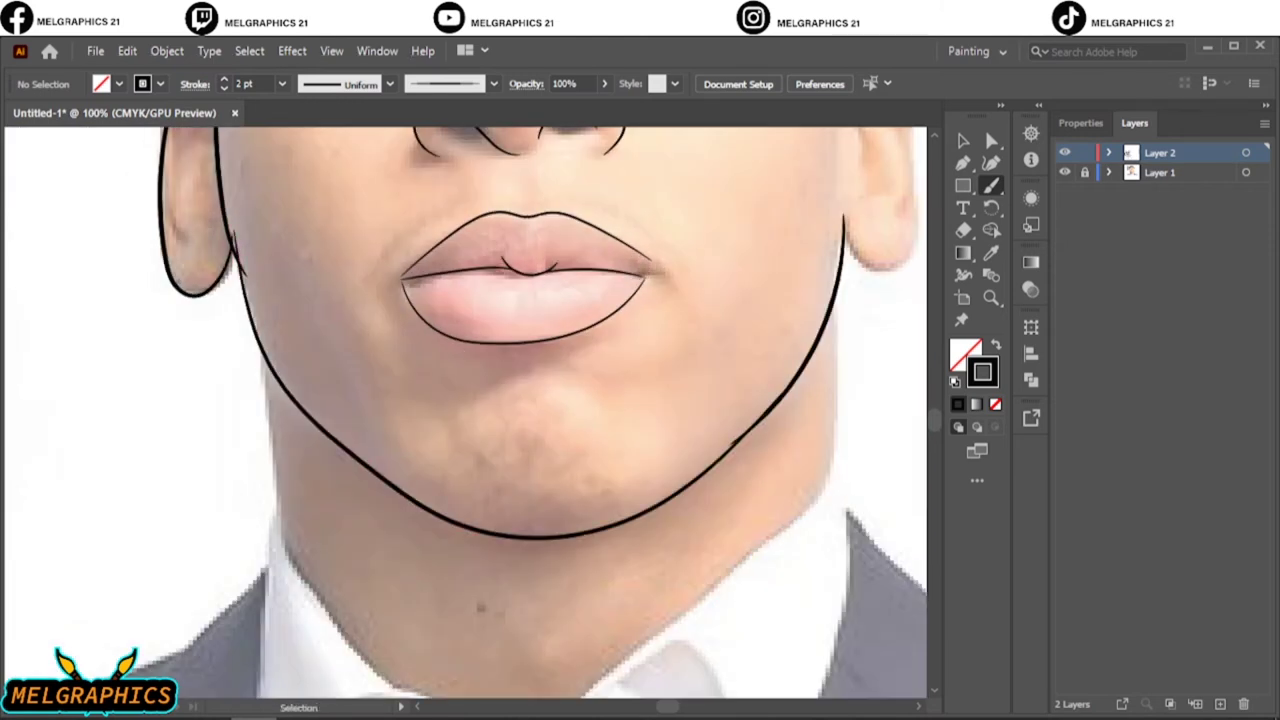
pyautogui.scroll(-3, 482, 607)
pyautogui.scroll(4, 362, 332)
# Outline the right ear including the earlobe.
pyautogui.moveTo(623, 500); pyautogui.dragTo(617, 476)
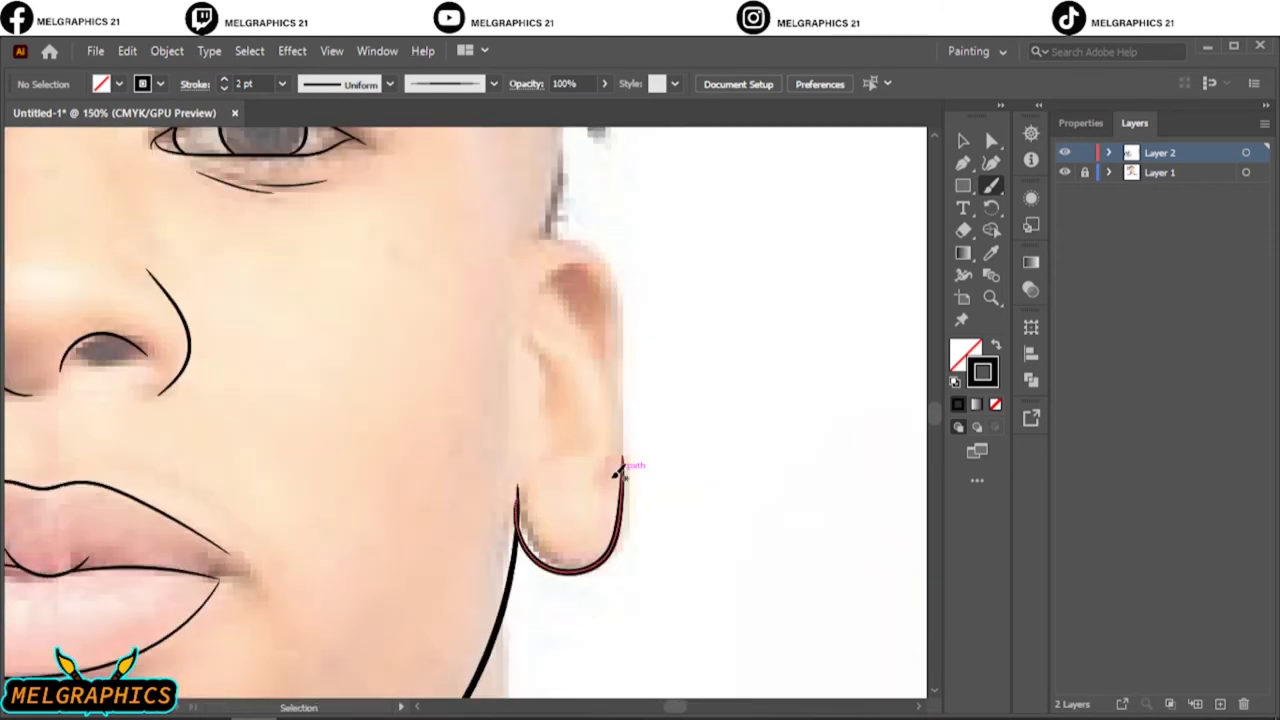
pyautogui.moveTo(605, 253); pyautogui.dragTo(606, 250)
pyautogui.scroll(-2, 605, 253)
pyautogui.scroll(3, 603, 300)
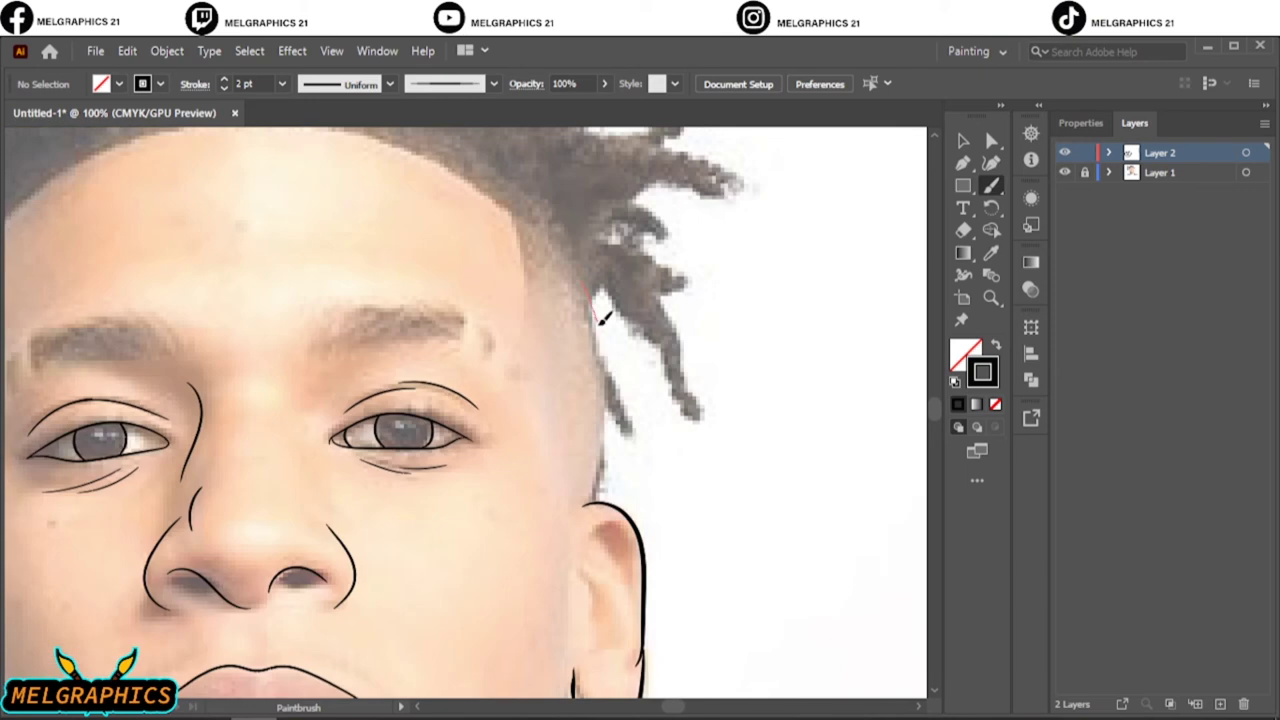
# Draw the hairline down both sides of the face, check the lines and deselect everything.
pyautogui.moveTo(612, 368); pyautogui.dragTo(601, 488)
pyautogui.scroll(2, 497, 545)
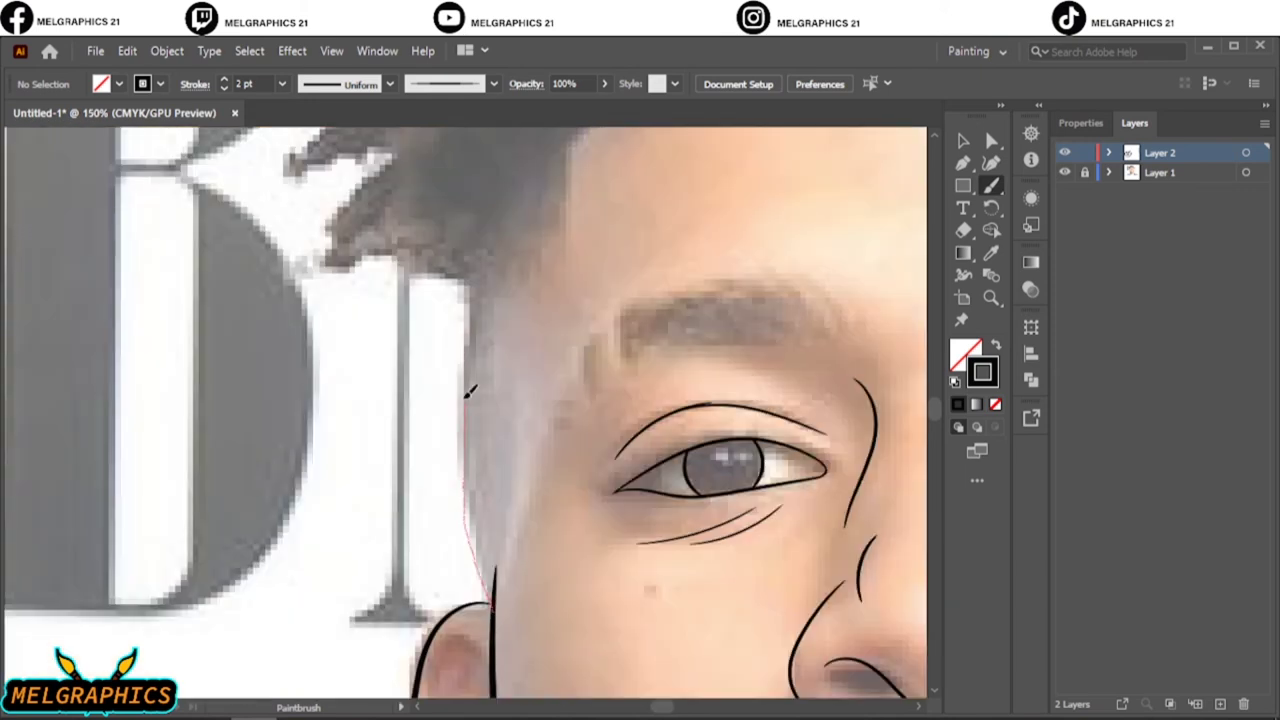
pyautogui.moveTo(469, 391); pyautogui.dragTo(469, 391)
pyautogui.hotkey('ctrl', '0')
pyautogui.click(1064, 172)
pyautogui.scroll(5, 380, 460)
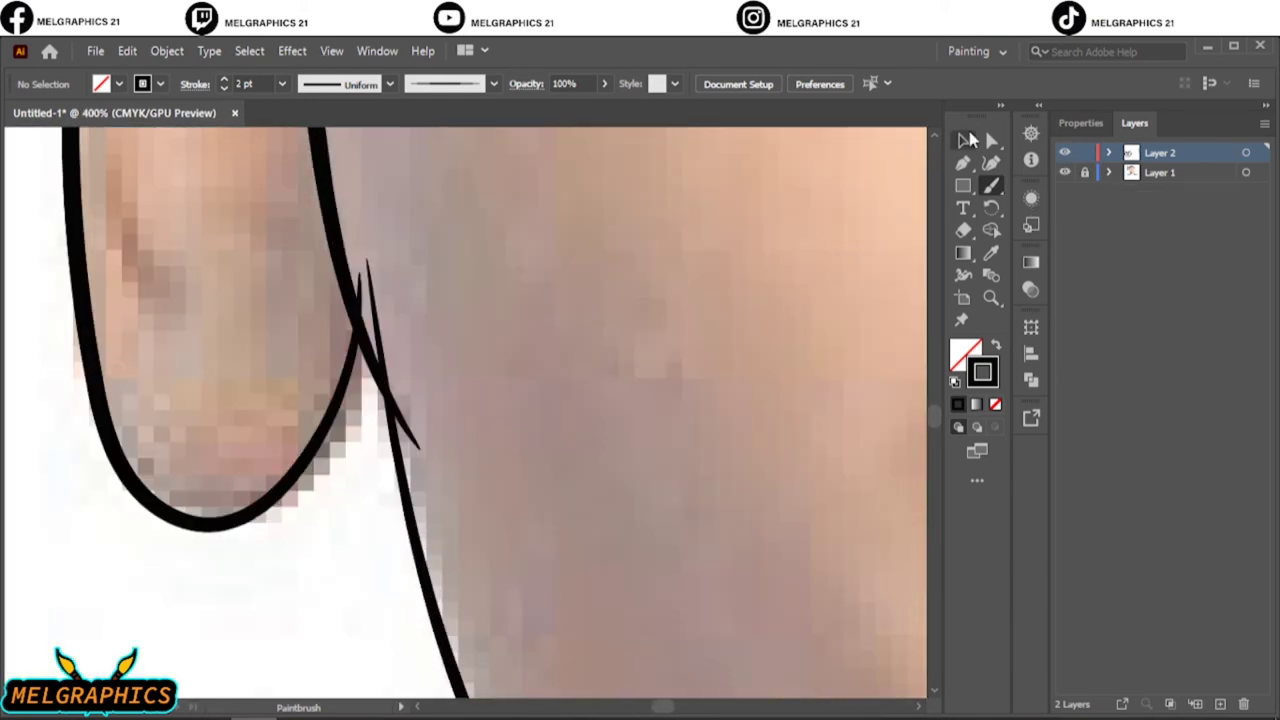
pyautogui.click(968, 140)
pyautogui.click(553, 357)
# Add three inner-detail strokes to the right ear.
pyautogui.hotkey('ctrl', '0')
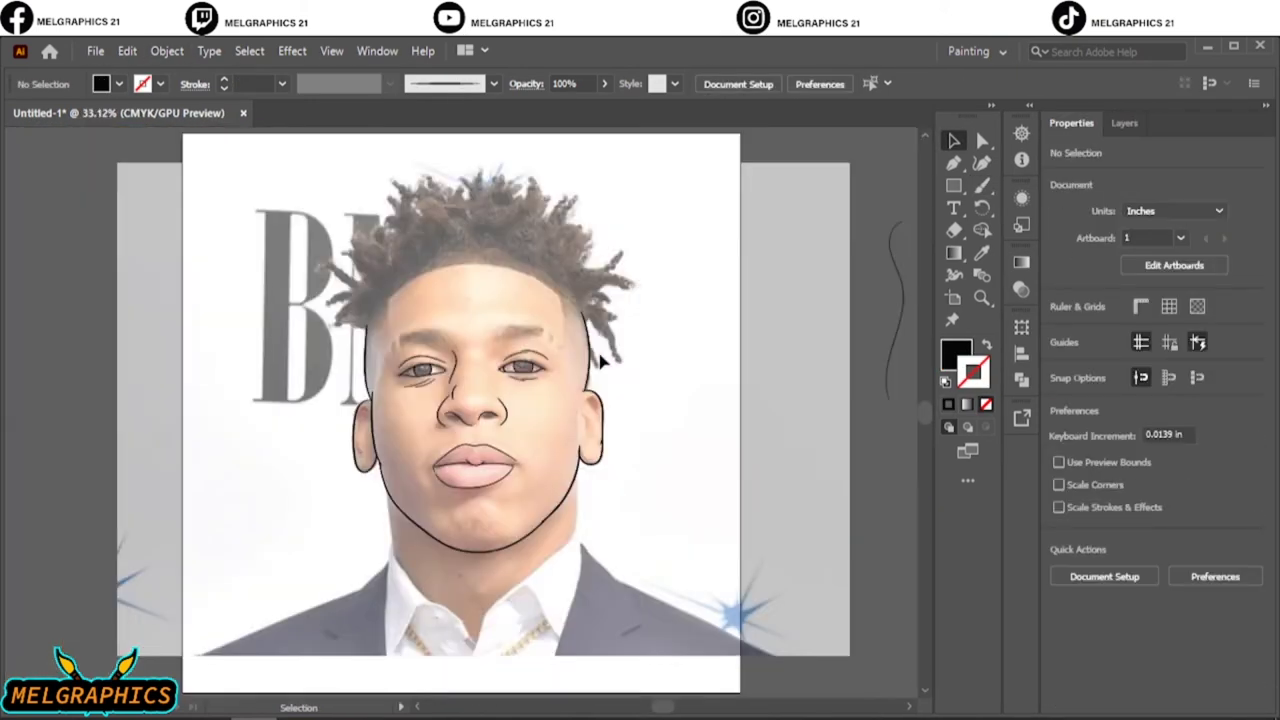
pyautogui.scroll(3, 600, 362)
pyautogui.scroll(2, 690, 380)
pyautogui.press('b')
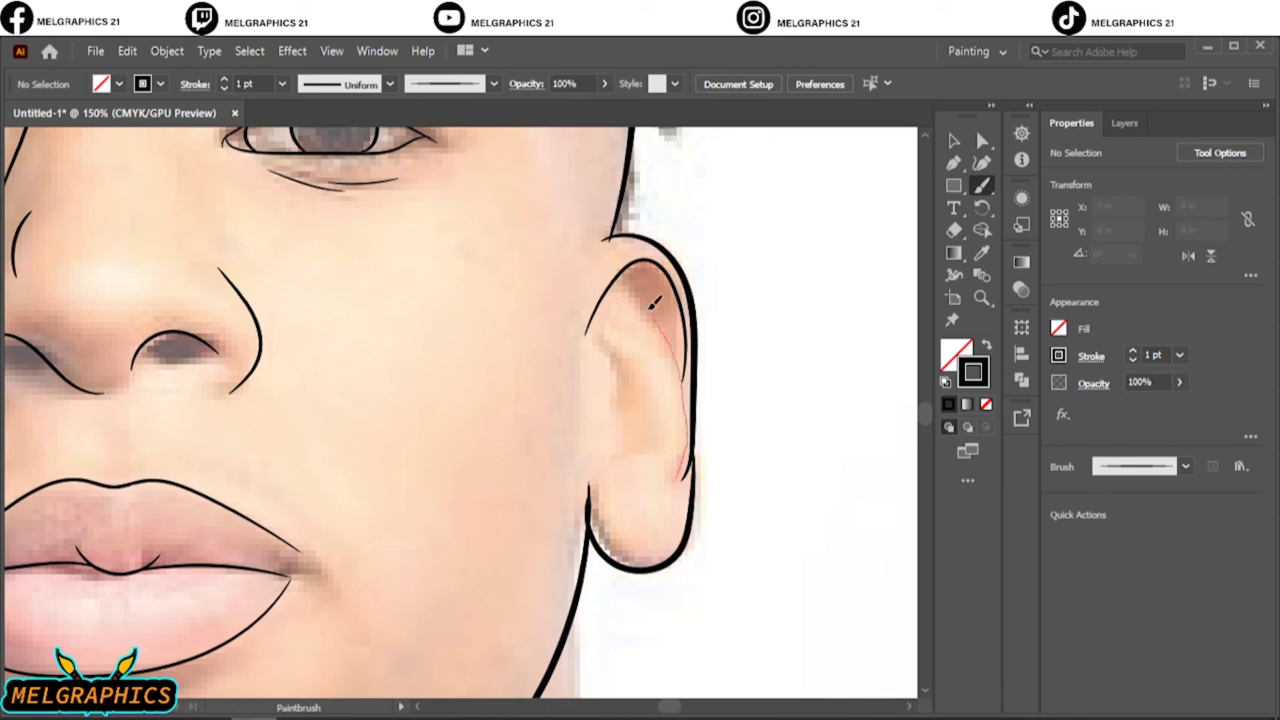
pyautogui.moveTo(652, 302); pyautogui.dragTo(625, 270)
pyautogui.moveTo(610, 322); pyautogui.dragTo(638, 330)
pyautogui.moveTo(595, 345); pyautogui.dragTo(643, 367)
# Add inner detail to the left ear and hide the photo layer to check the line art.
pyautogui.hotkey('ctrl', '0')
pyautogui.scroll(4, 433, 385)
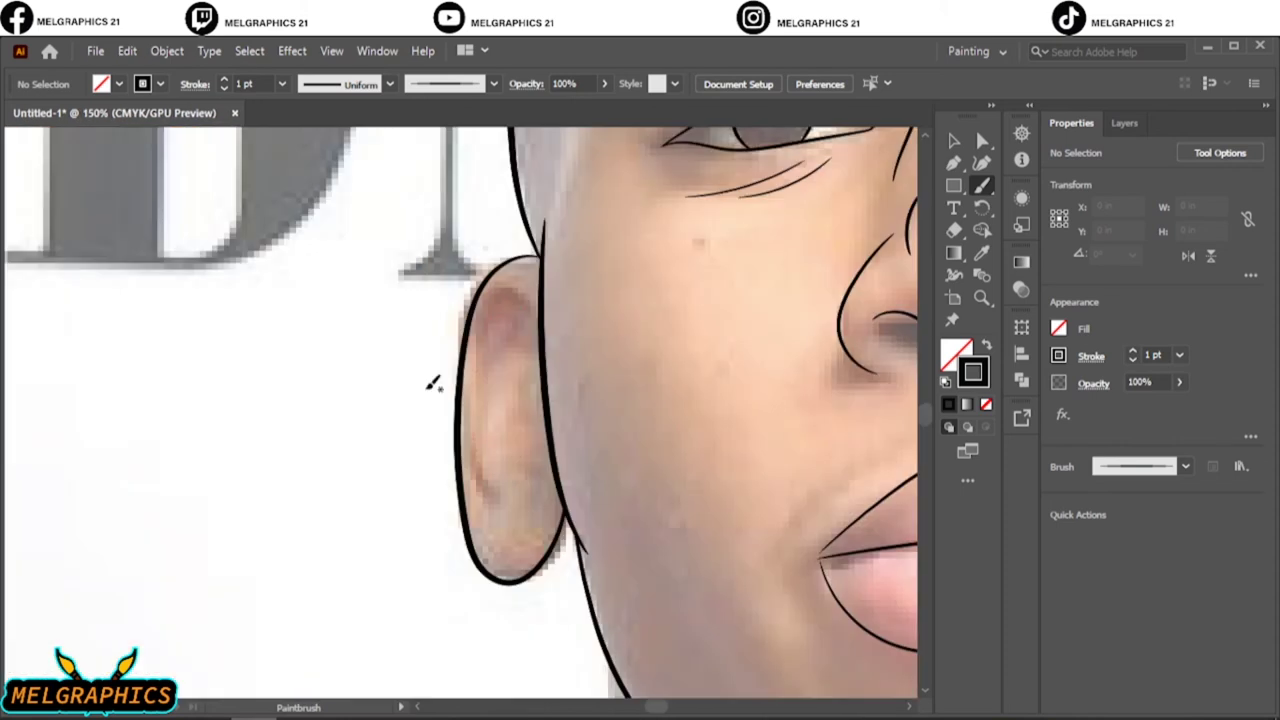
pyautogui.moveTo(505, 490)
pyautogui.mouseDown()
pyautogui.moveTo(525, 365)
pyautogui.moveTo(548, 470)
pyautogui.mouseUp()
pyautogui.hotkey('ctrl', '0')
pyautogui.click(1124, 122)
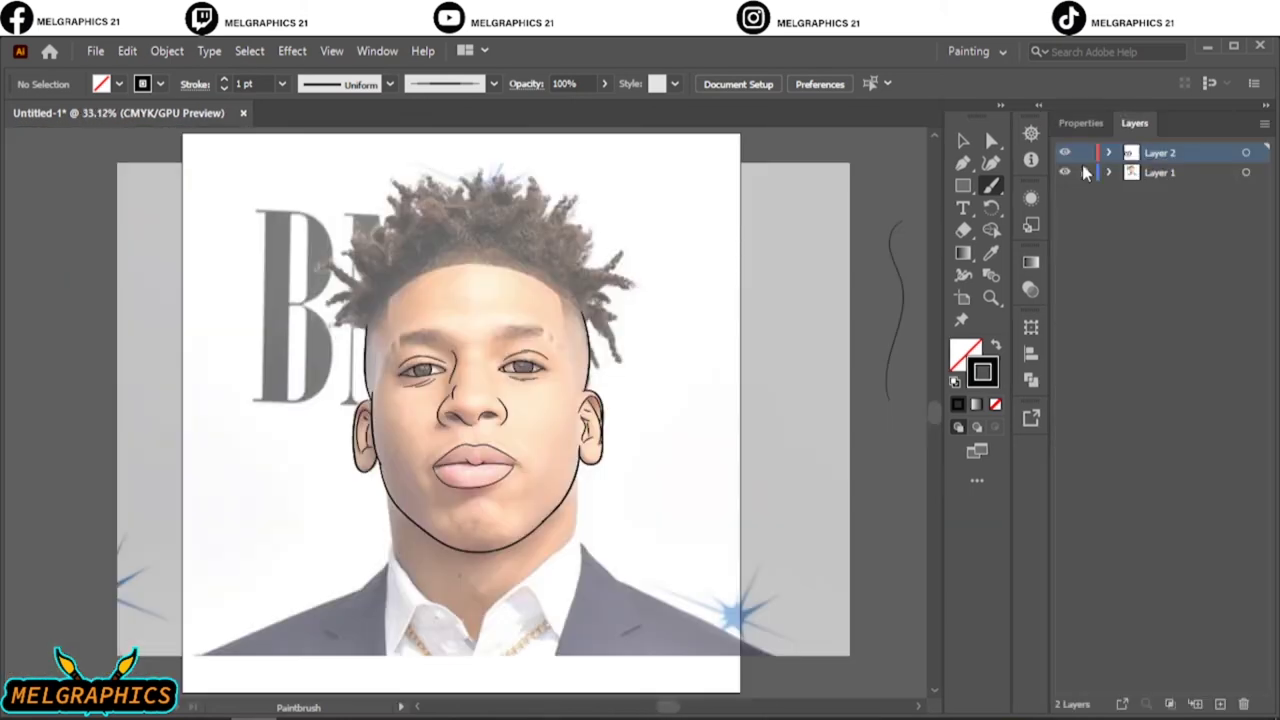
pyautogui.click(1063, 172)
# Trace the lip edges into both mouth corners to close the lip outline.
pyautogui.scroll(5, 444, 468)
pyautogui.scroll(5, 444, 468)
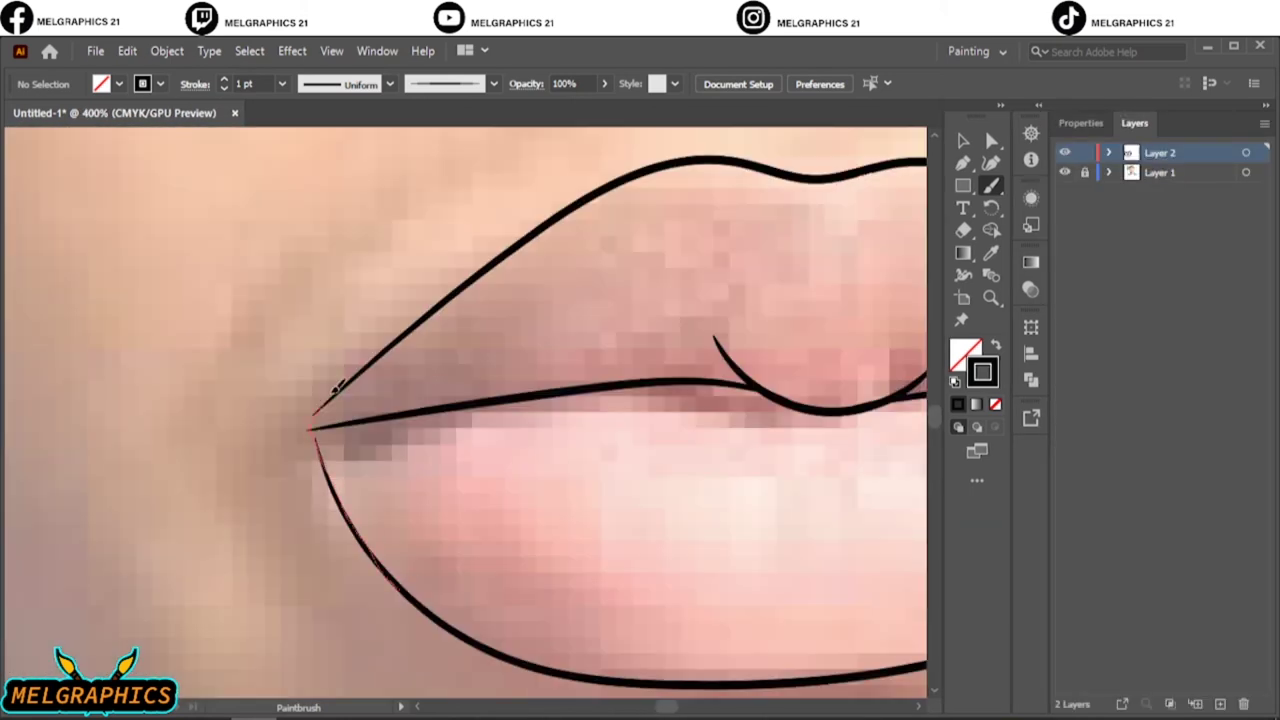
pyautogui.moveTo(338, 387); pyautogui.dragTo(338, 387)
pyautogui.moveTo(334, 316); pyautogui.dragTo(340, 310)
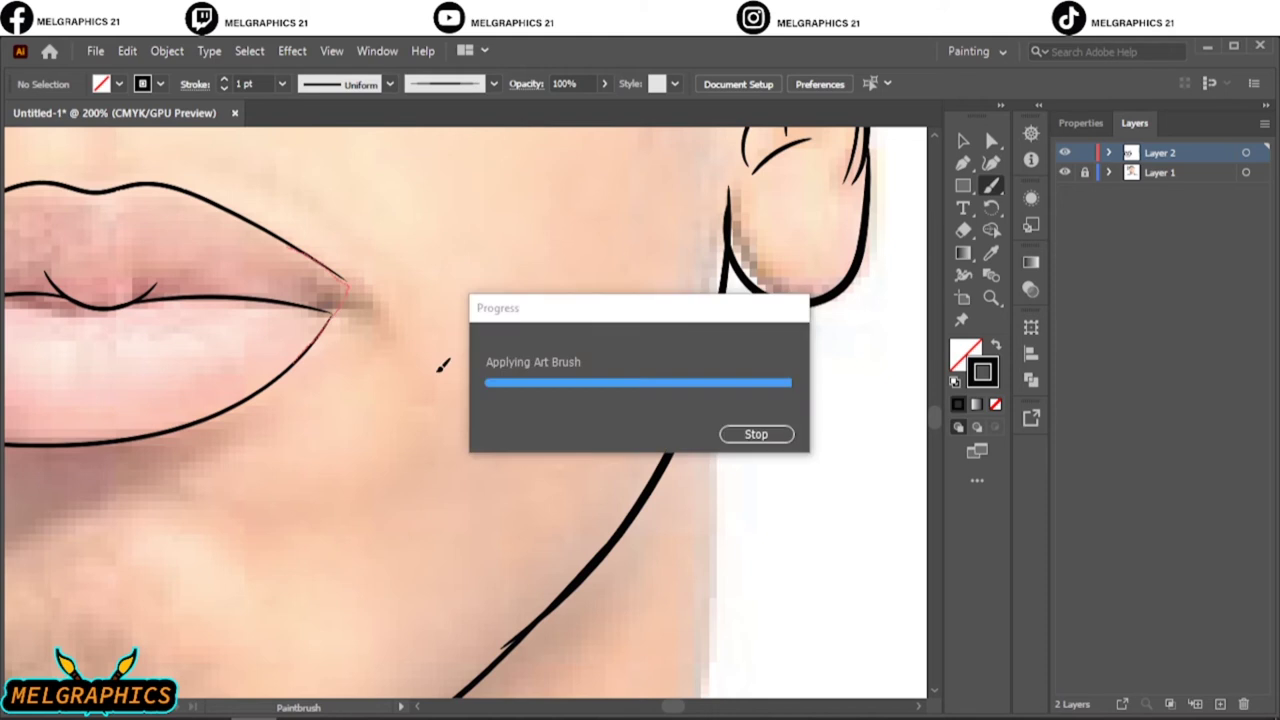
pyautogui.scroll(-1, 443, 363)
pyautogui.scroll(4, 512, 386)
pyautogui.scroll(-5, 512, 386)
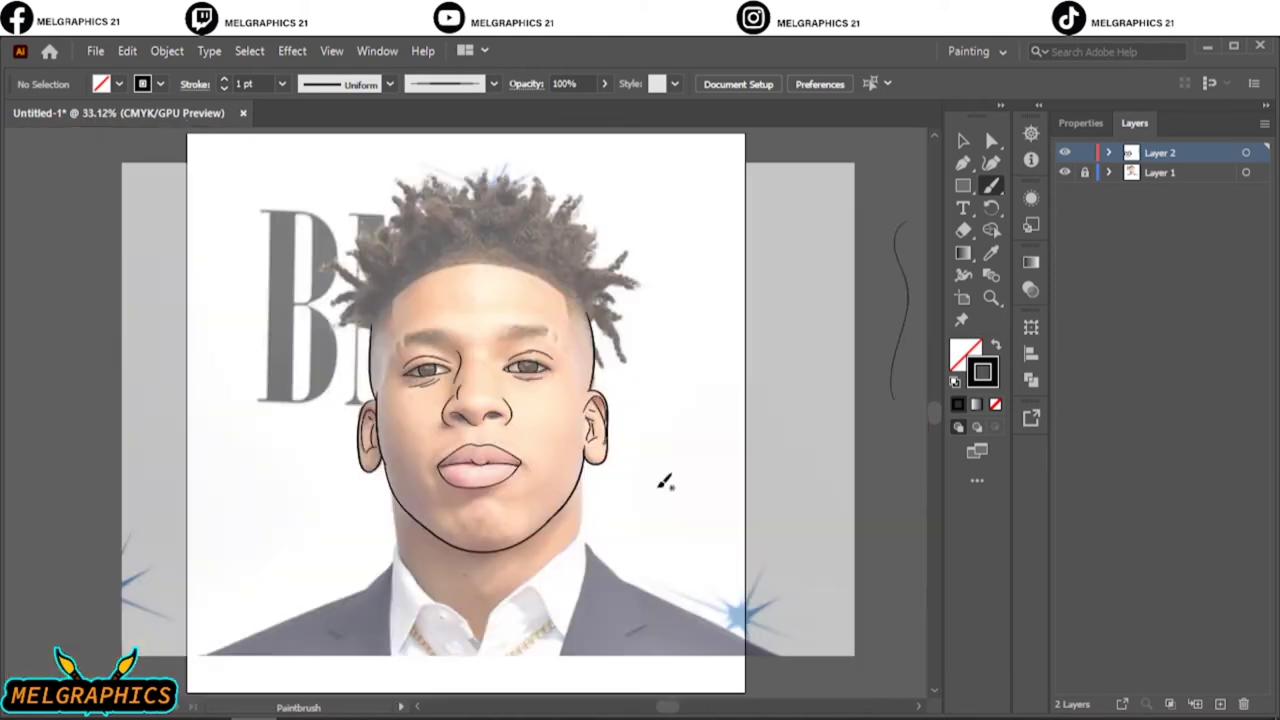
pyautogui.scroll(1, 663, 486)
pyautogui.scroll(-1, 549, 371)
# Set the stroke to 2 pt and draw the left neck side and collar drip lines.
pyautogui.click(223, 84)
pyautogui.hotkey('ctrl', '+')
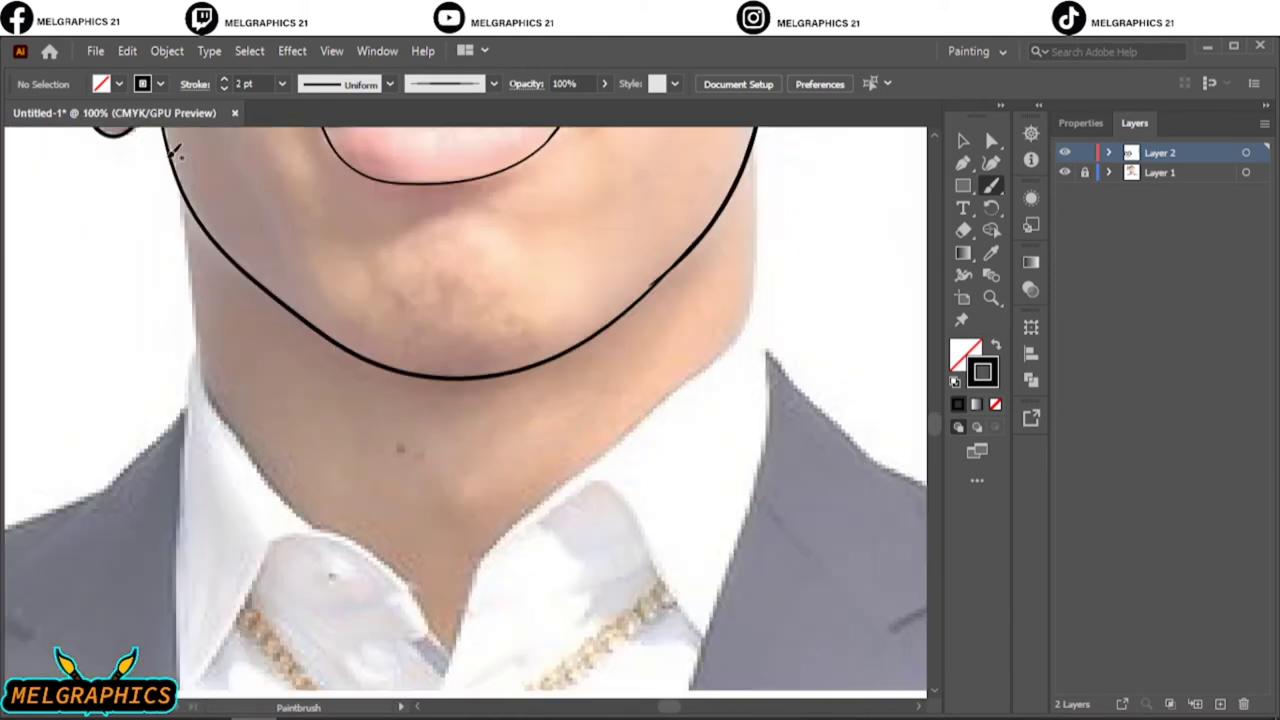
pyautogui.moveTo(224, 457); pyautogui.dragTo(230, 490)
pyautogui.moveTo(291, 537); pyautogui.dragTo(440, 545)
pyautogui.moveTo(541, 484)
pyautogui.mouseDown()
pyautogui.moveTo(749, 423)
pyautogui.moveTo(768, 515)
pyautogui.mouseUp()
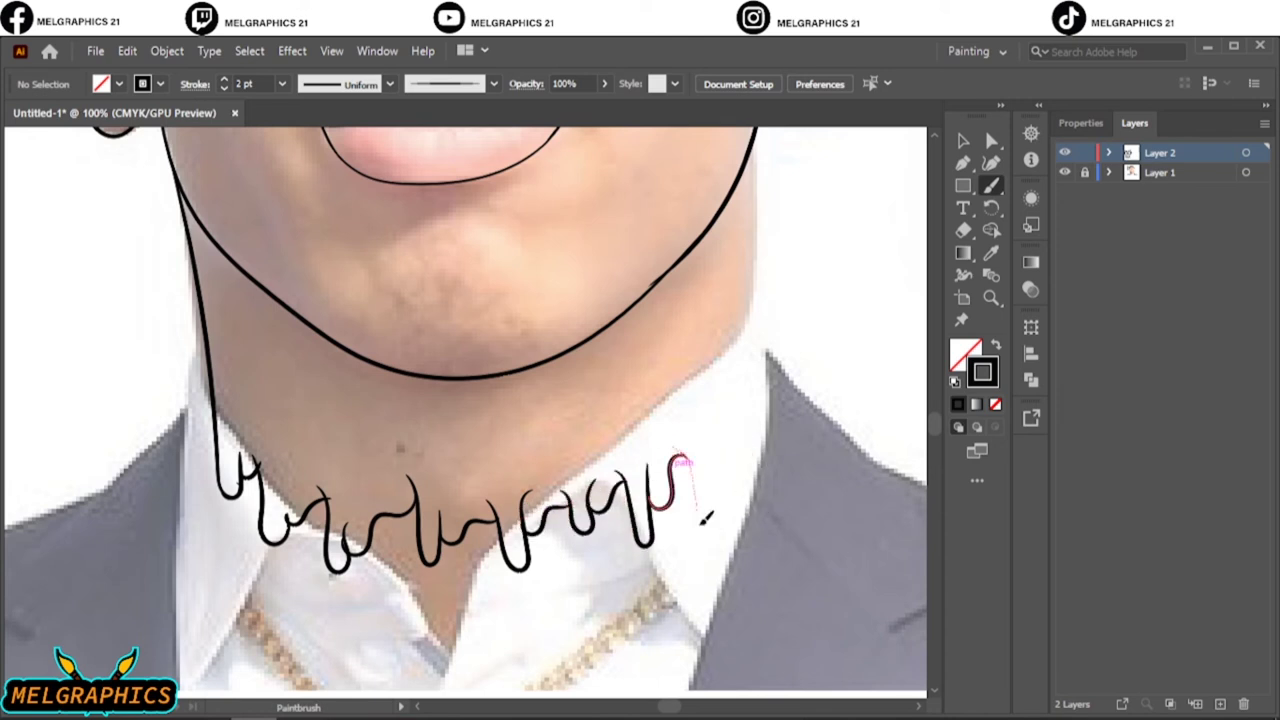
# Redraw the right-end collar drip and draw the right side of the neck.
pyautogui.moveTo(690, 520); pyautogui.dragTo(750, 430)
pyautogui.moveTo(602, 267); pyautogui.dragTo(472, 444)
pyautogui.moveTo(620, 507); pyautogui.dragTo(619, 500)
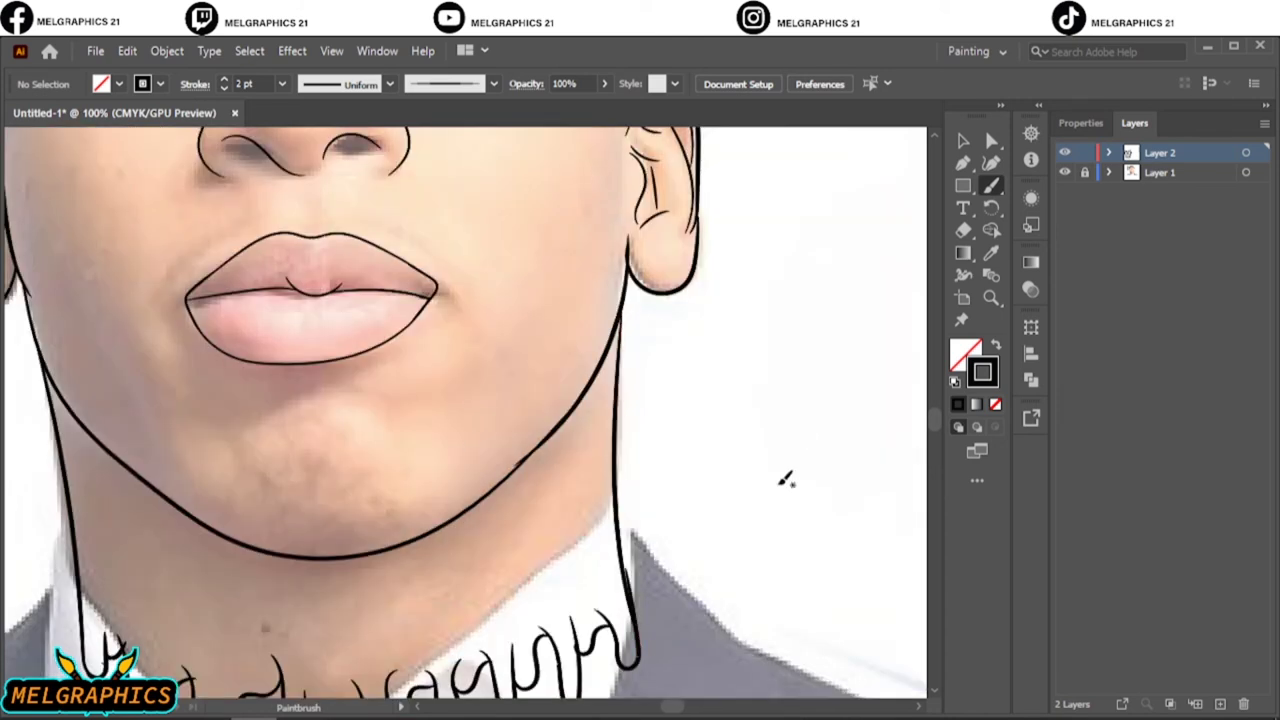
pyautogui.hotkey('ctrl', '0')
# Add more drip strokes along the collar, then hide the photo to check them.
pyautogui.hotkey('ctrl', '+')
pyautogui.hotkey('ctrl', '+')
pyautogui.hotkey('ctrl', '+')
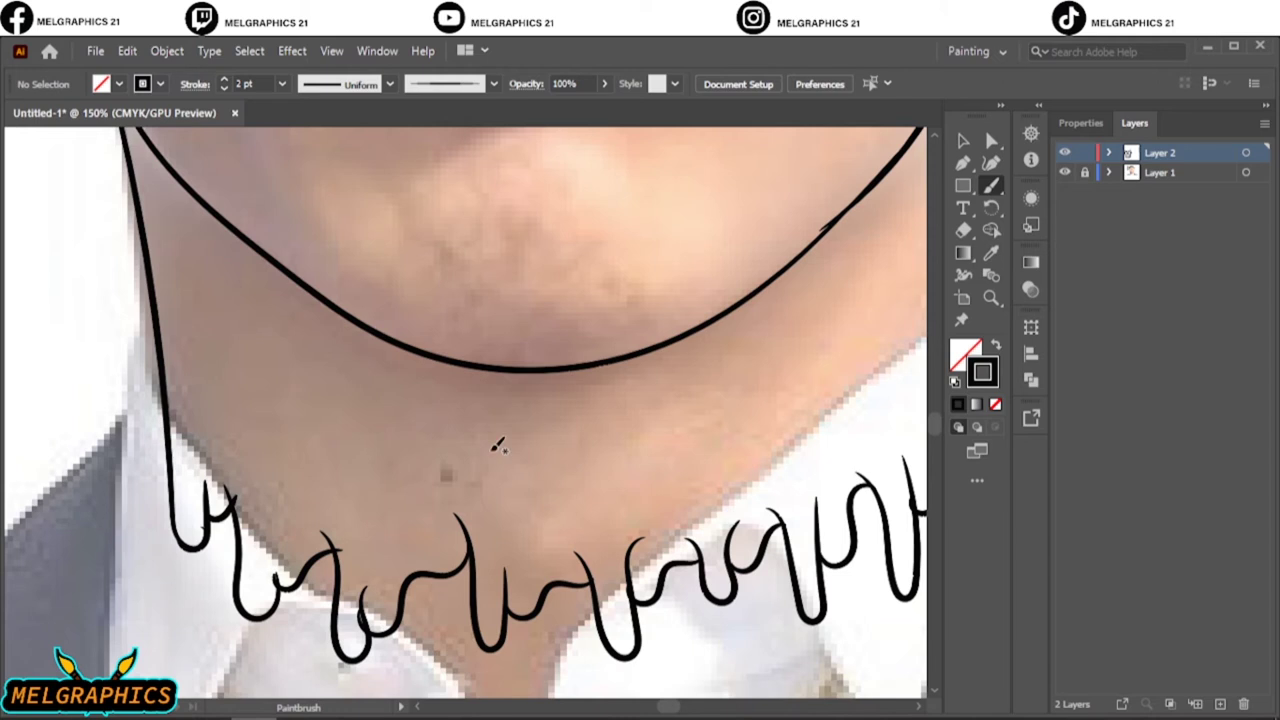
pyautogui.hotkey('ctrl', '+')
pyautogui.hotkey('ctrl', '+')
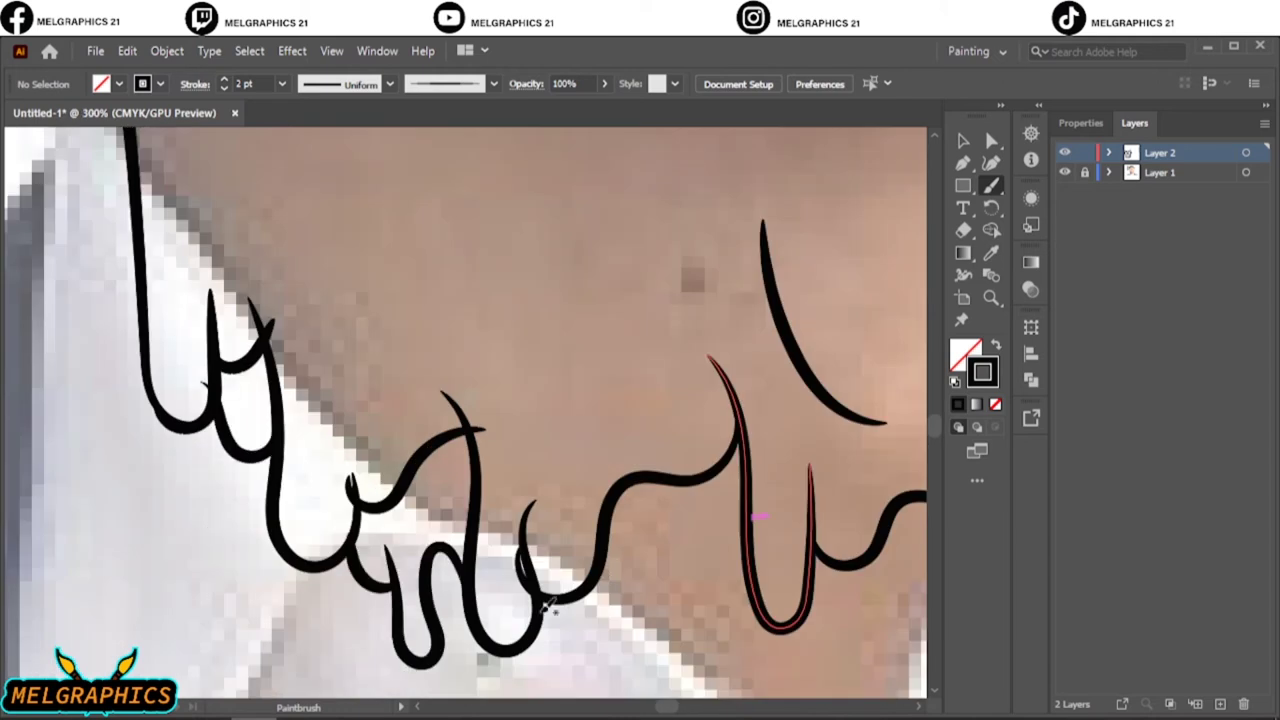
pyautogui.moveTo(548, 607); pyautogui.dragTo(612, 622)
pyautogui.scroll(-5, 663, 591)
pyautogui.moveTo(551, 349)
pyautogui.mouseDown()
pyautogui.moveTo(591, 363)
pyautogui.moveTo(703, 295)
pyautogui.mouseUp()
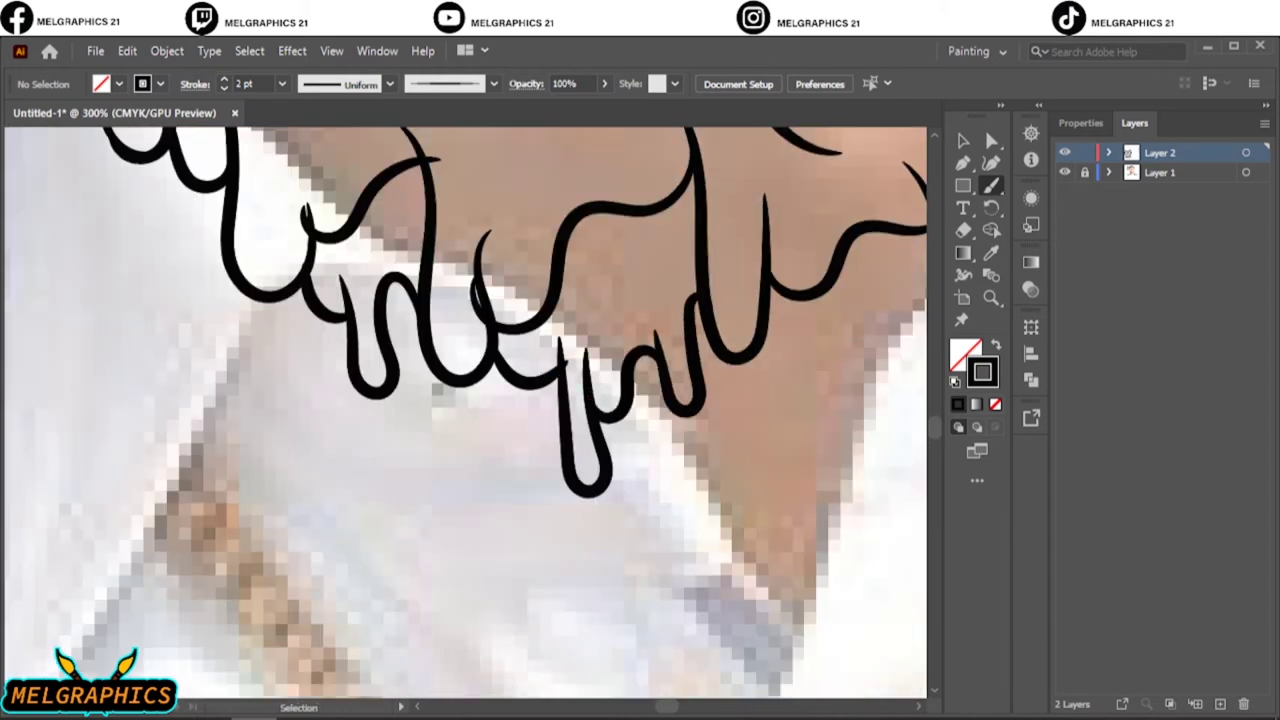
pyautogui.hotkey('ctrl', '0')
pyautogui.click(1065, 172)
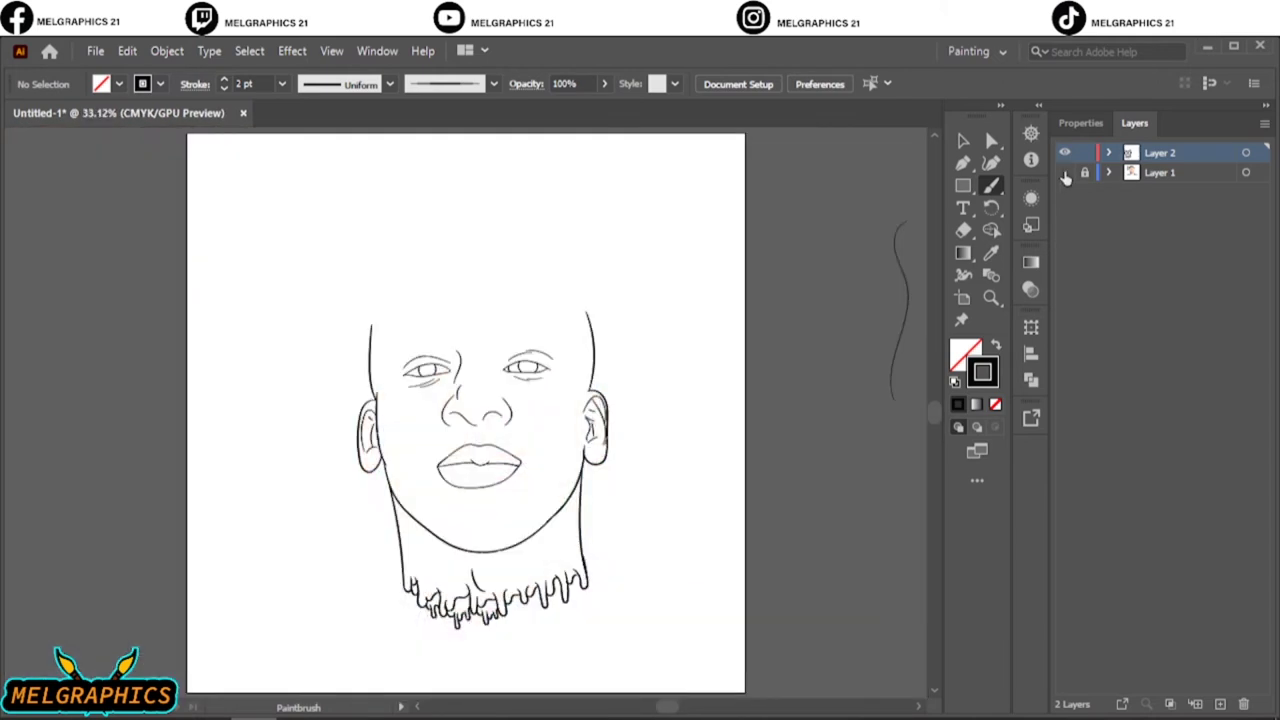
pyautogui.scroll(7, 560, 600)
# Add further drip strokes across the centre and right side of the collar.
pyautogui.moveTo(355, 425)
pyautogui.mouseDown()
pyautogui.moveTo(412, 452)
pyautogui.moveTo(572, 413)
pyautogui.mouseUp()
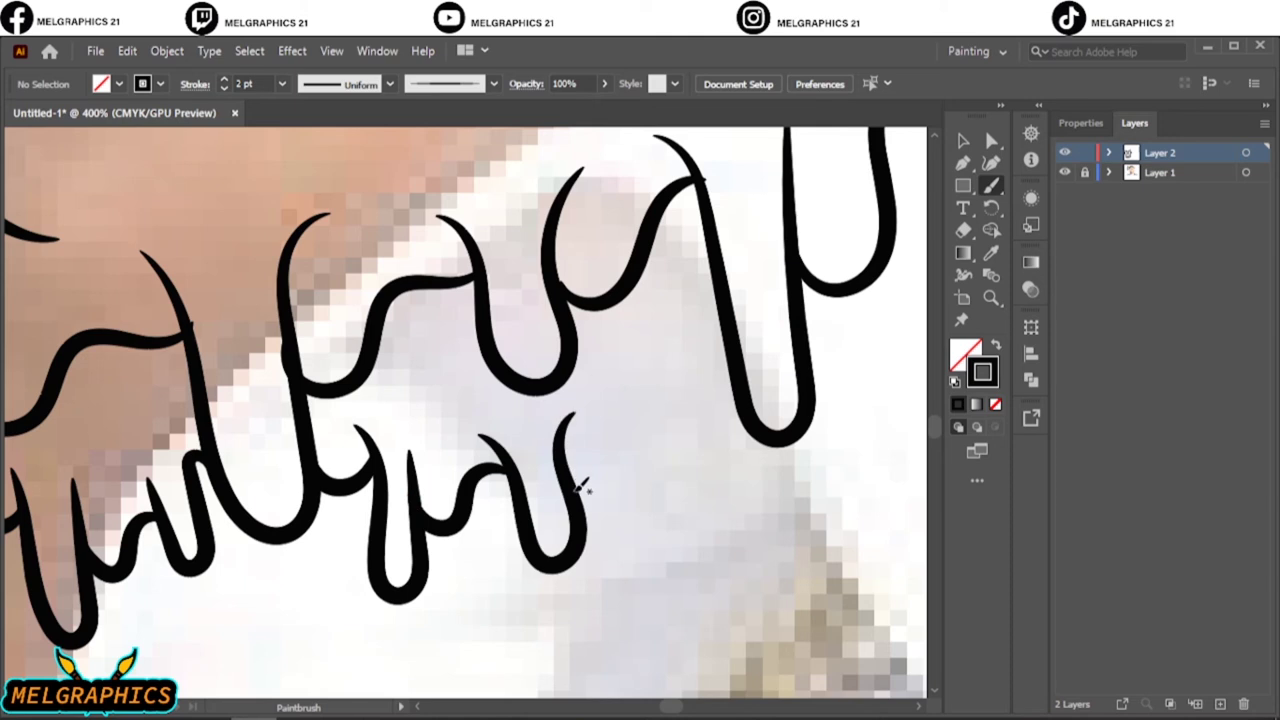
pyautogui.moveTo(580, 487); pyautogui.dragTo(737, 491)
pyautogui.hotkey('ctrl', '0')
pyautogui.scroll(7, 500, 520)
pyautogui.moveTo(440, 480); pyautogui.dragTo(497, 510)
pyautogui.moveTo(475, 472); pyautogui.dragTo(537, 507)
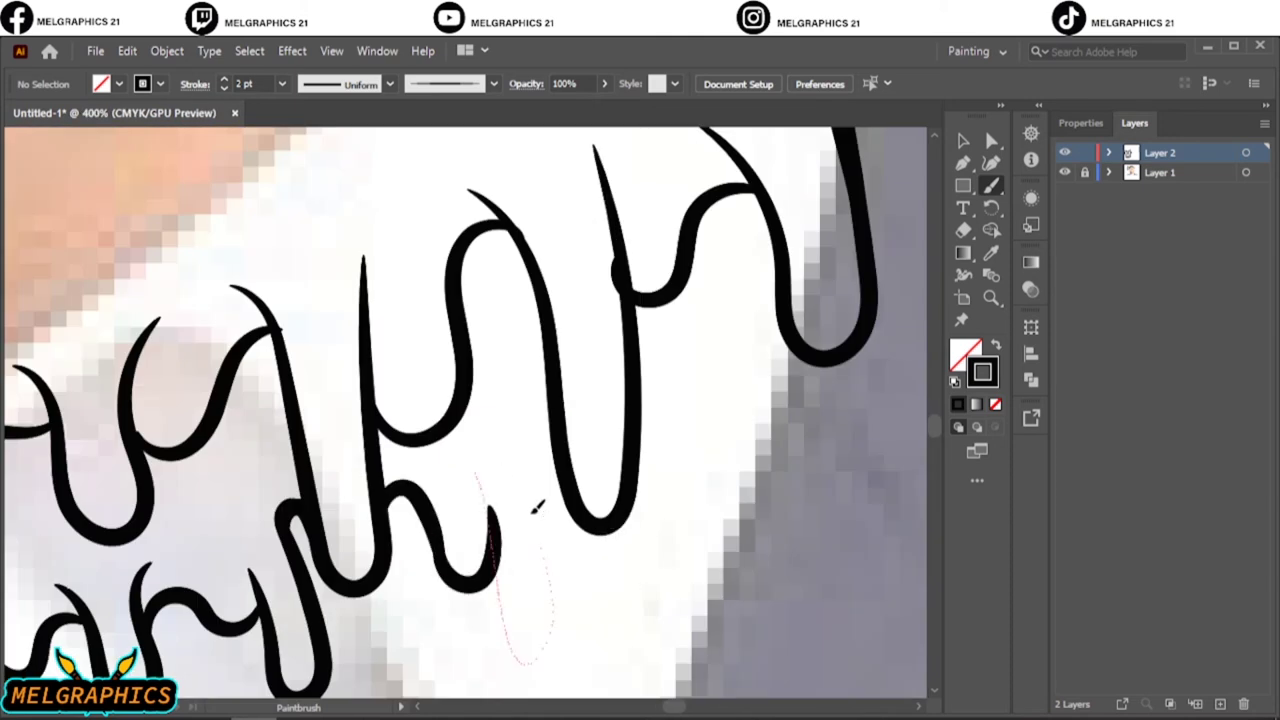
pyautogui.moveTo(645, 388); pyautogui.dragTo(706, 423)
pyautogui.moveTo(690, 372); pyautogui.dragTo(770, 420)
pyautogui.hotkey('ctrl', '0')
# Set a black fill with no stroke and draw the first hair clump at the left hairline.
pyautogui.click(1065, 172)
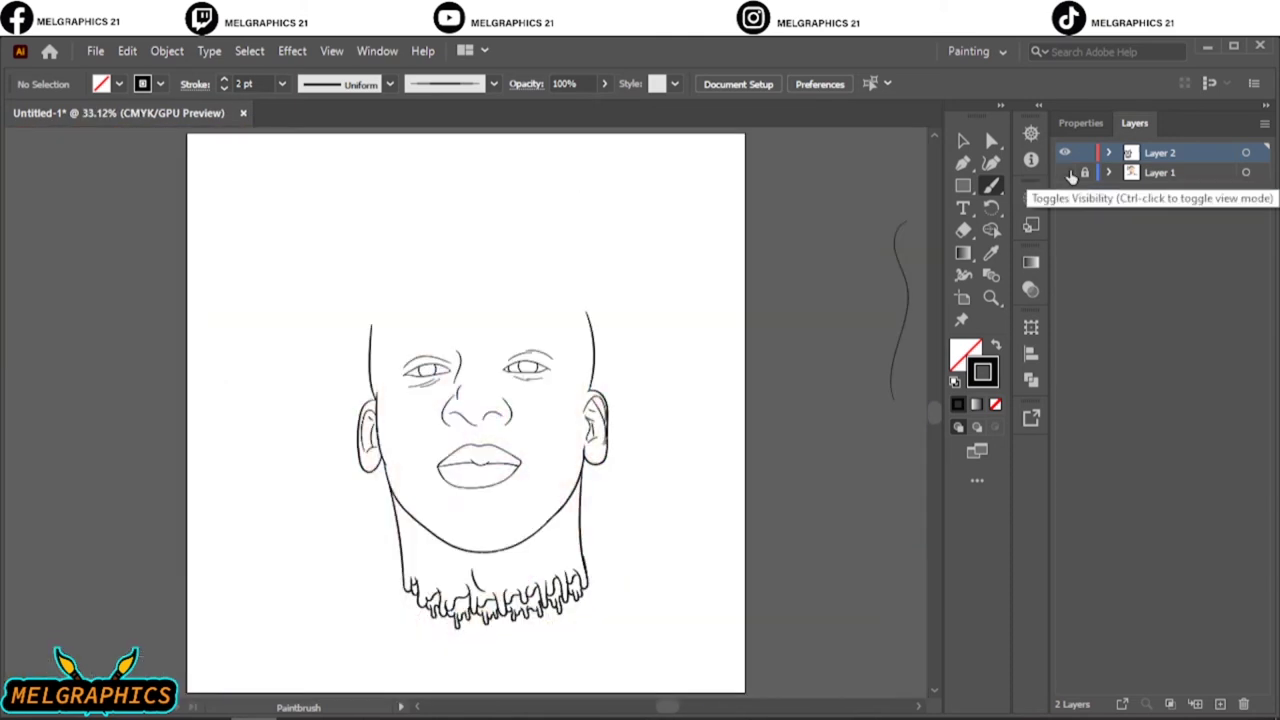
pyautogui.scroll(3, 408, 286)
pyautogui.scroll(-1, 454, 326)
pyautogui.scroll(1, 460, 320)
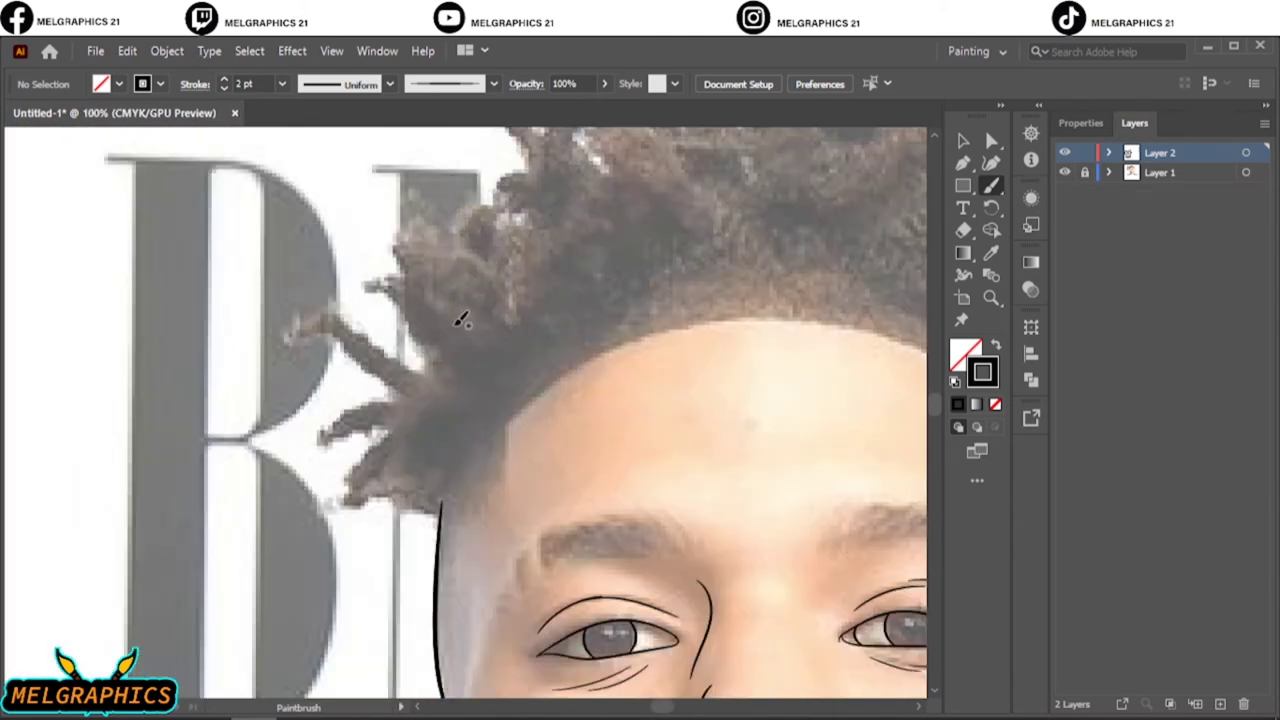
pyautogui.hotkey('shift', 'x')
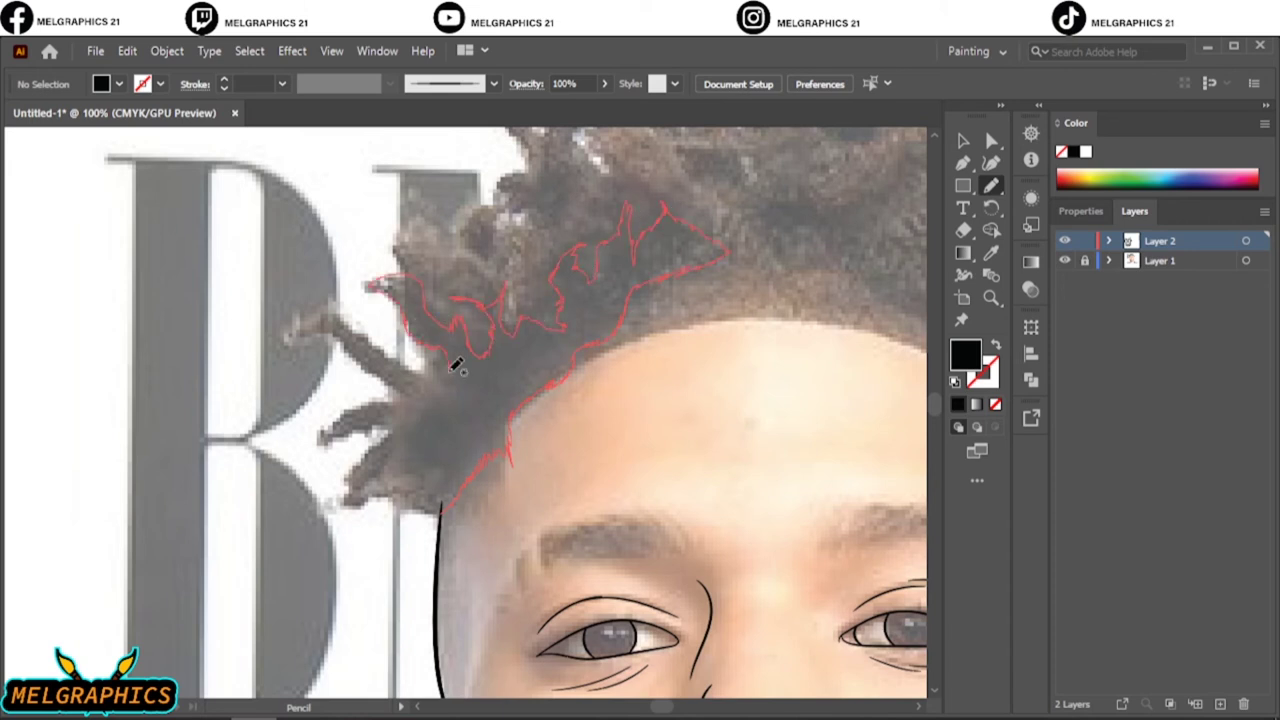
pyautogui.moveTo(441, 518); pyautogui.dragTo(440, 512)
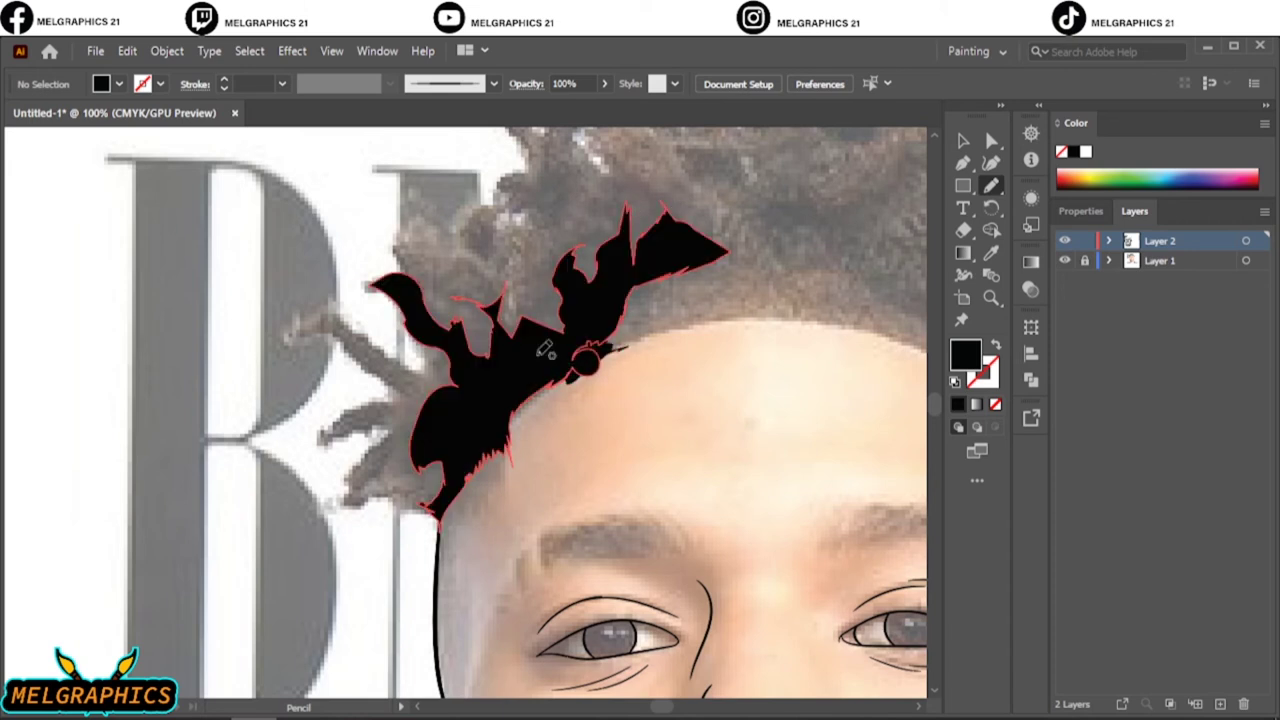
# Extend the black hair shape along the hairline toward the centre of the forehead.
pyautogui.hotkey('ctrl', '0')
pyautogui.click(1065, 172)
pyautogui.scroll(5, 443, 271)
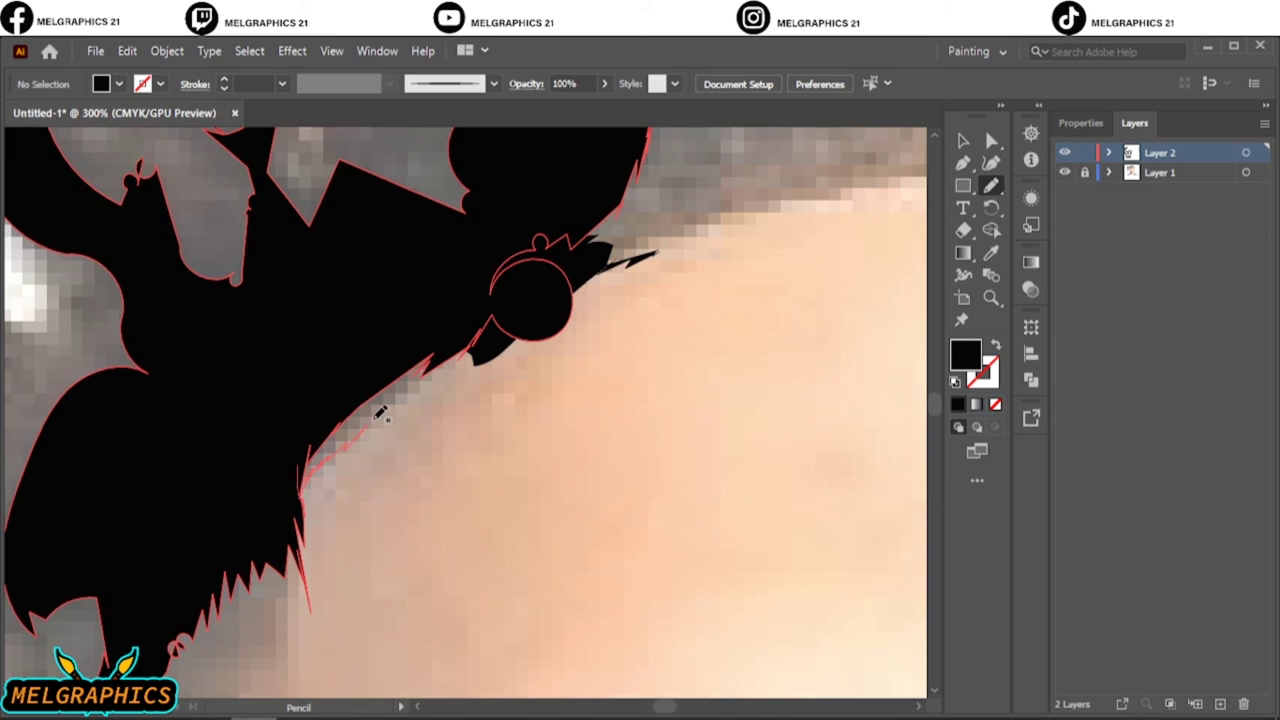
pyautogui.moveTo(480, 277)
pyautogui.mouseDown()
pyautogui.moveTo(342, 453)
pyautogui.moveTo(280, 405)
pyautogui.moveTo(284, 428)
pyautogui.mouseUp()
pyautogui.hotkey('ctrl', '0')
pyautogui.scroll(3, 485, 196)
pyautogui.moveTo(540, 298)
pyautogui.mouseDown()
pyautogui.moveTo(491, 287)
pyautogui.moveTo(562, 292)
pyautogui.mouseUp()
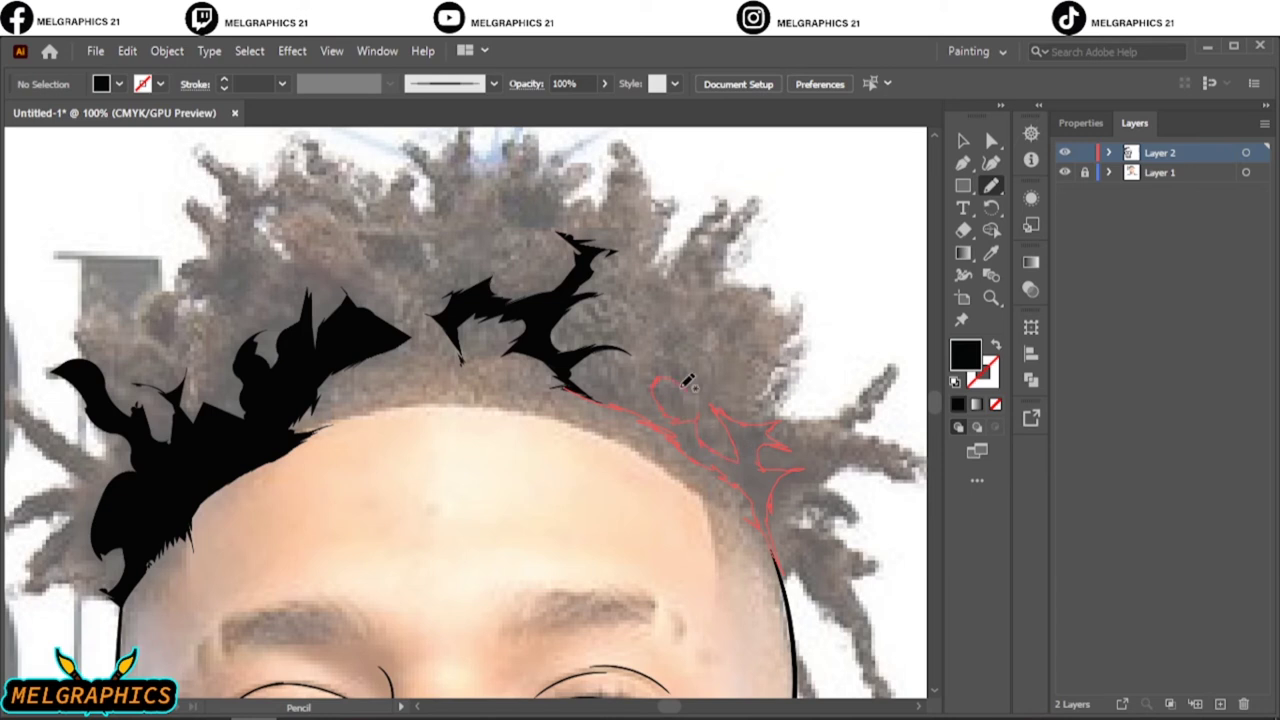
# Draw several spiky black hair clumps along the right hairline.
pyautogui.moveTo(620, 378); pyautogui.dragTo(770, 556)
pyautogui.moveTo(764, 442); pyautogui.dragTo(724, 468)
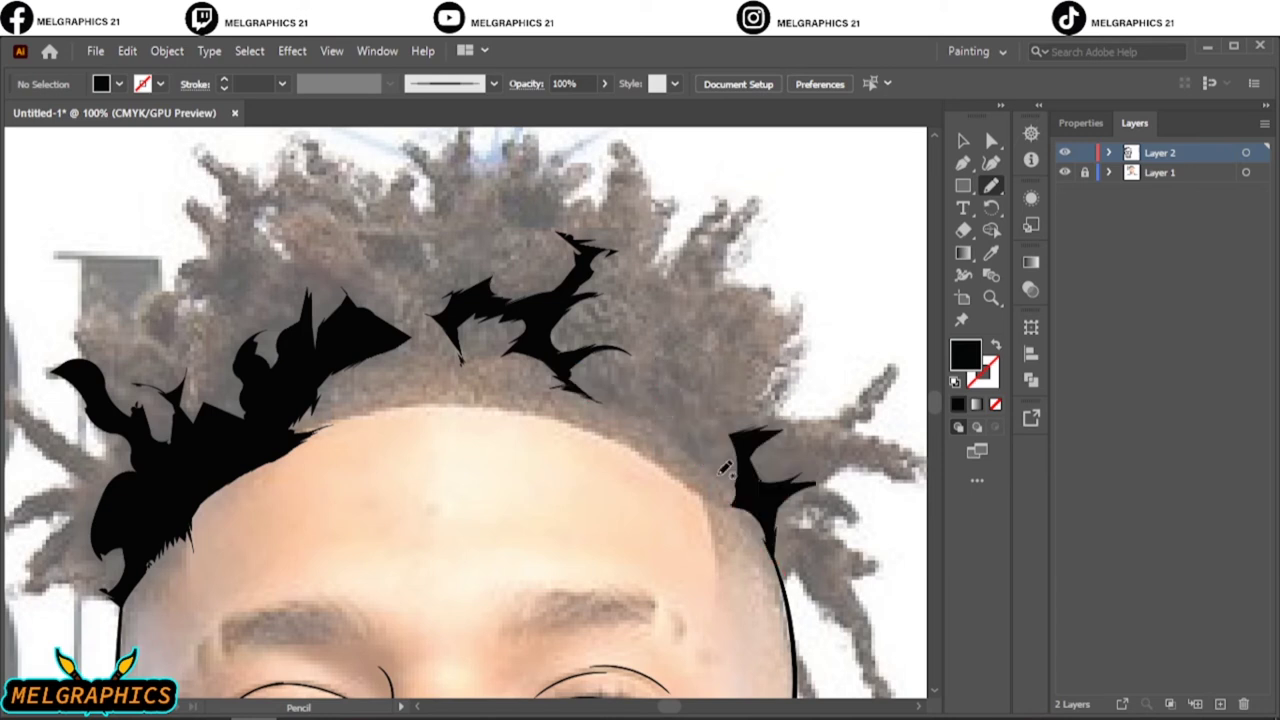
pyautogui.moveTo(627, 406); pyautogui.dragTo(738, 476)
pyautogui.moveTo(705, 470); pyautogui.dragTo(722, 392)
pyautogui.moveTo(620, 388); pyautogui.dragTo(715, 468)
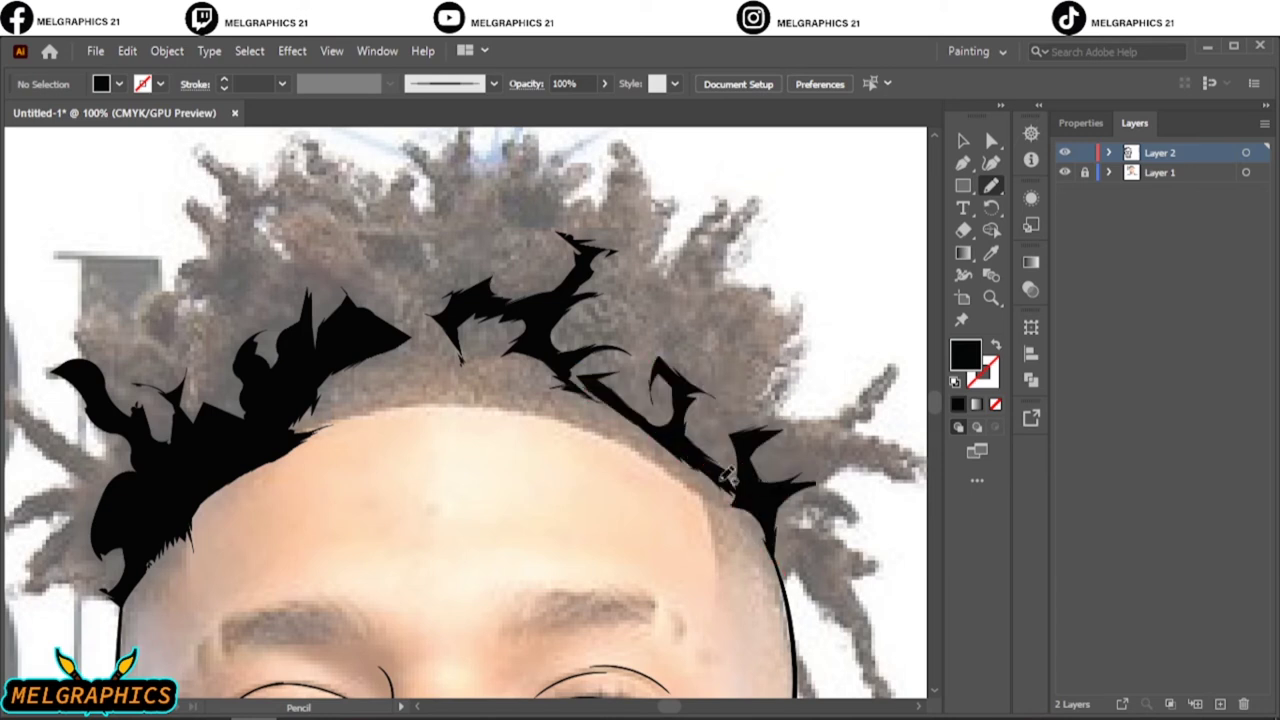
pyautogui.scroll(-3, 720, 468)
pyautogui.scroll(5, 541, 268)
# Add black hair spikes above the right temple, at the top of the head and upper left.
pyautogui.moveTo(534, 236); pyautogui.dragTo(571, 257)
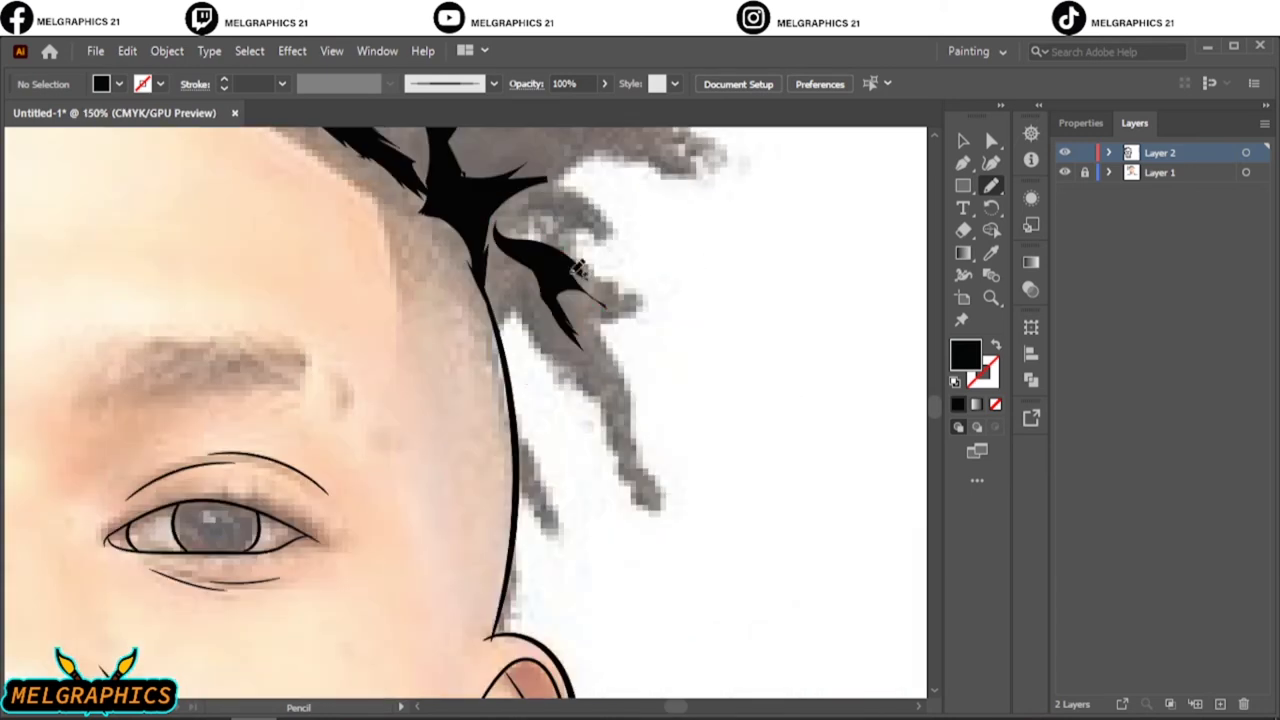
pyautogui.scroll(-3, 571, 257)
pyautogui.scroll(2, 447, 218)
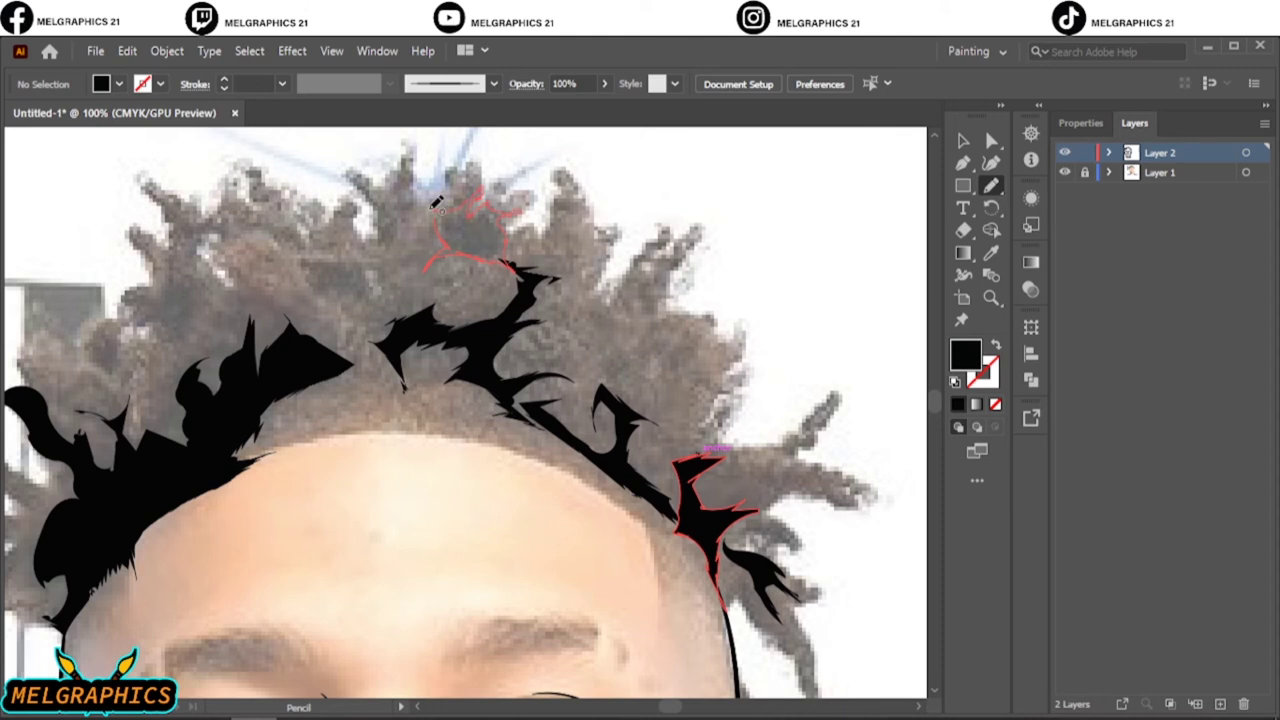
pyautogui.moveTo(436, 203); pyautogui.dragTo(438, 206)
pyautogui.moveTo(370, 295); pyautogui.dragTo(300, 255)
pyautogui.moveTo(176, 370); pyautogui.dragTo(192, 312)
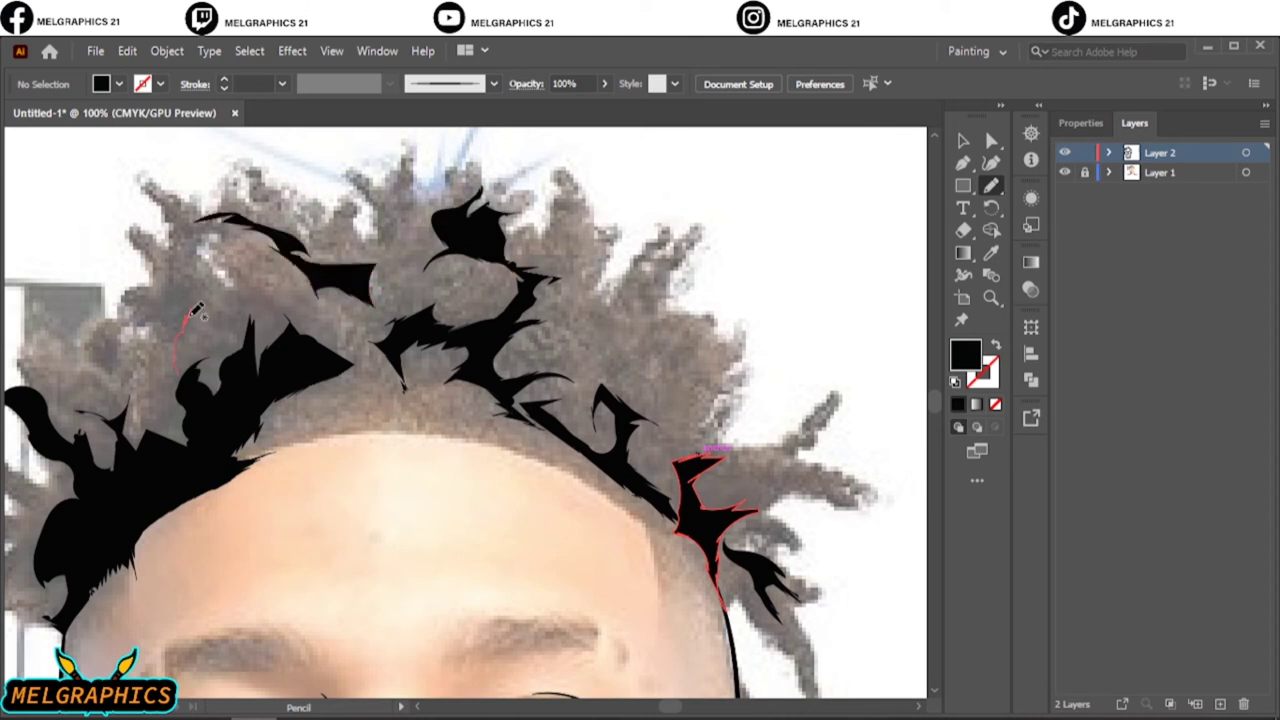
# Draw closed Pencil shapes that fill the inner eye corner wedge and both irises solid black.
pyautogui.scroll(-5, 160, 410)
pyautogui.scroll(5, 408, 346)
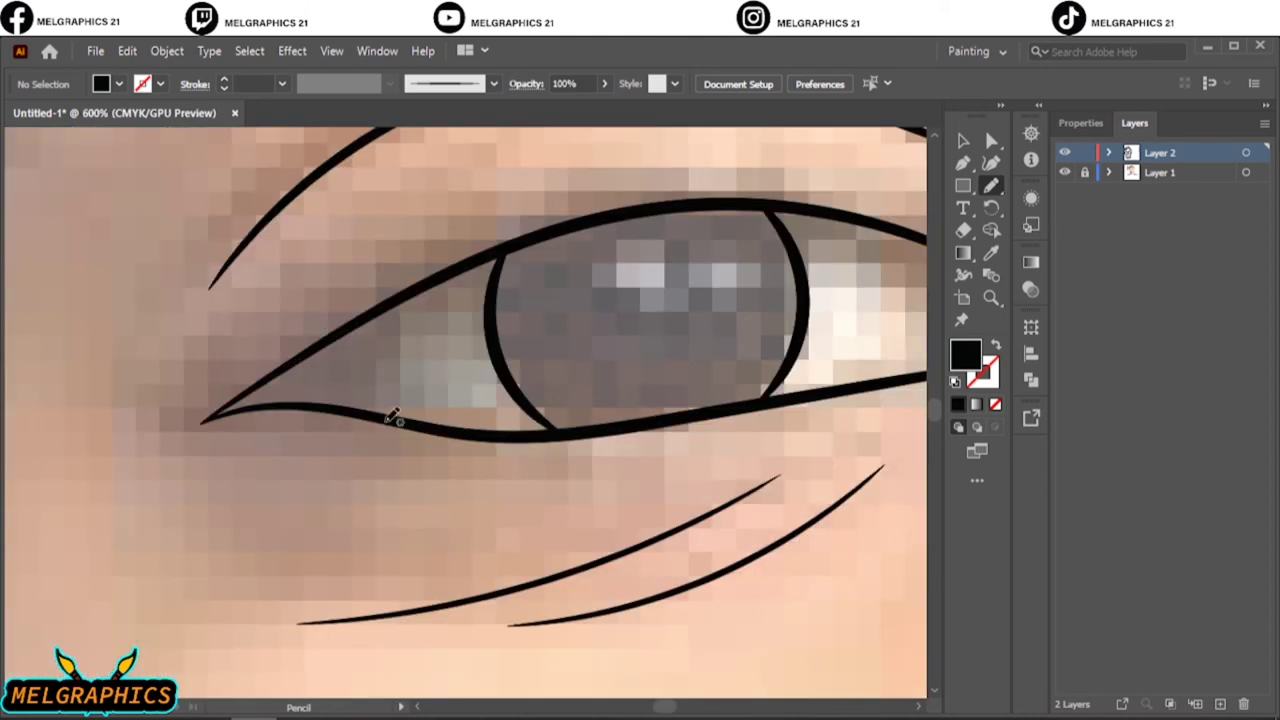
pyautogui.moveTo(385, 418); pyautogui.dragTo(203, 424)
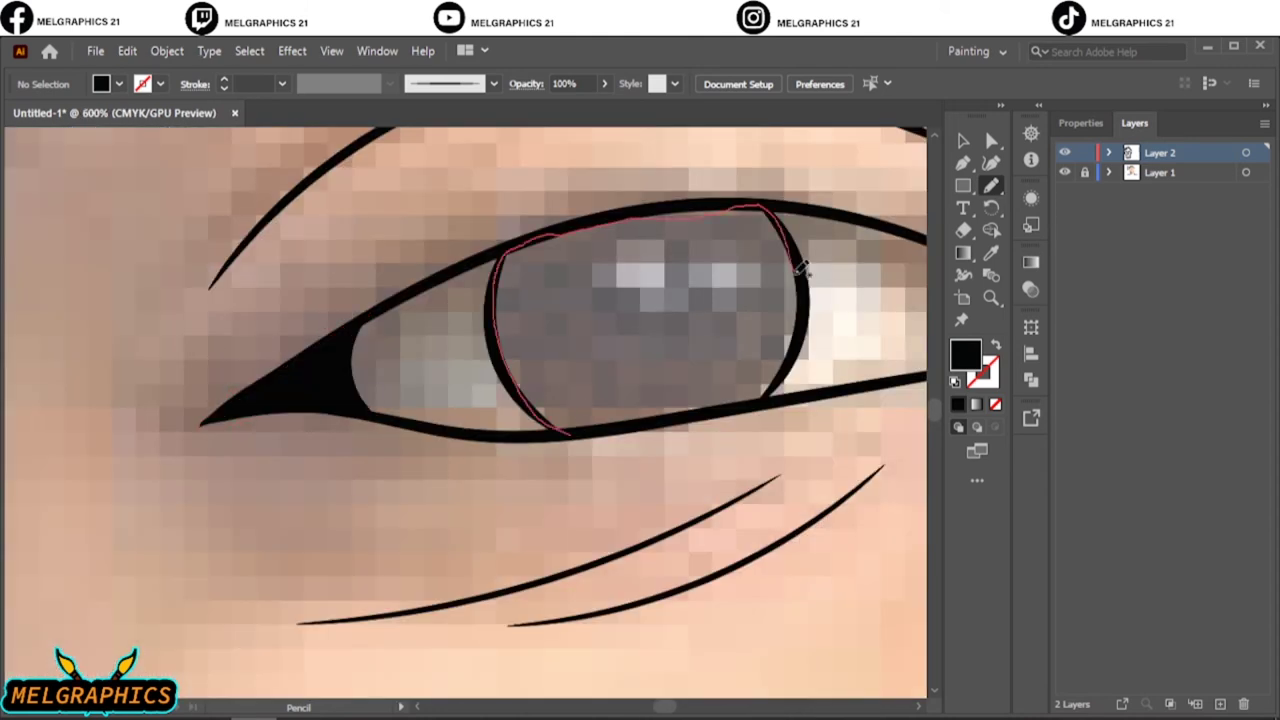
pyautogui.moveTo(566, 378); pyautogui.dragTo(748, 273)
pyautogui.moveTo(660, 222); pyautogui.dragTo(663, 223)
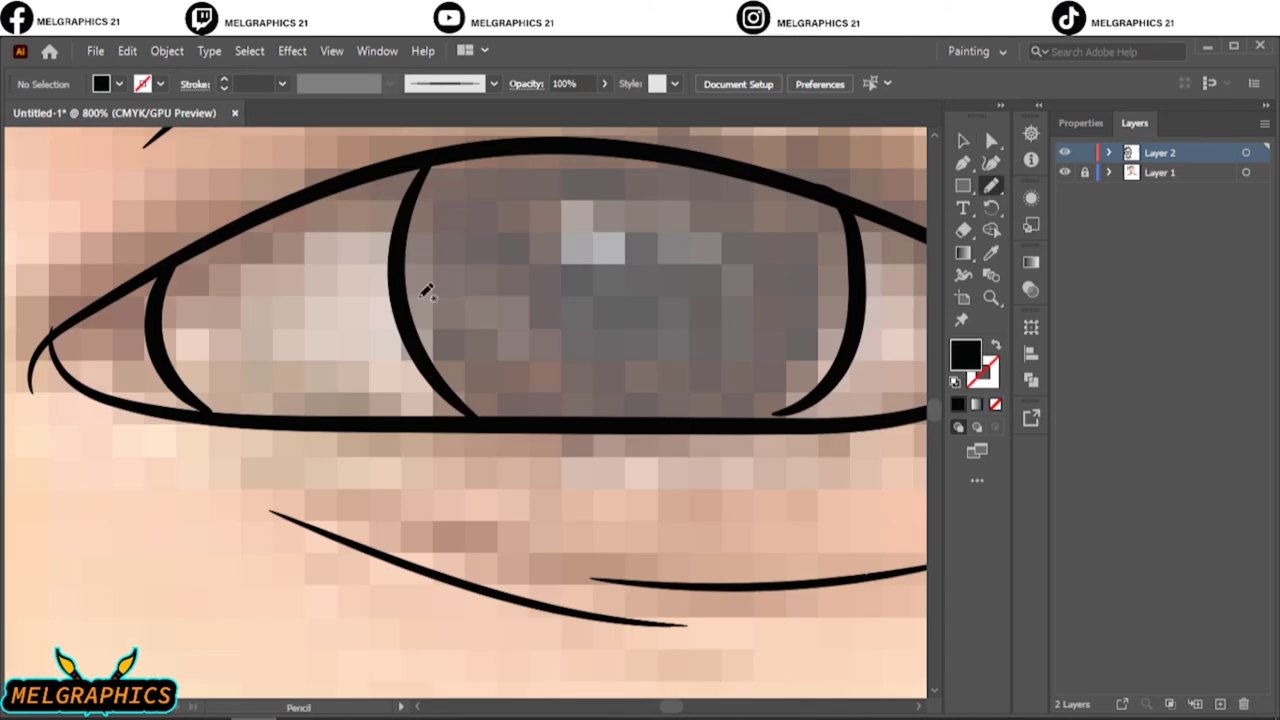
pyautogui.moveTo(505, 420)
pyautogui.mouseDown()
pyautogui.moveTo(443, 149)
pyautogui.moveTo(786, 180)
pyautogui.moveTo(614, 412)
pyautogui.mouseUp()
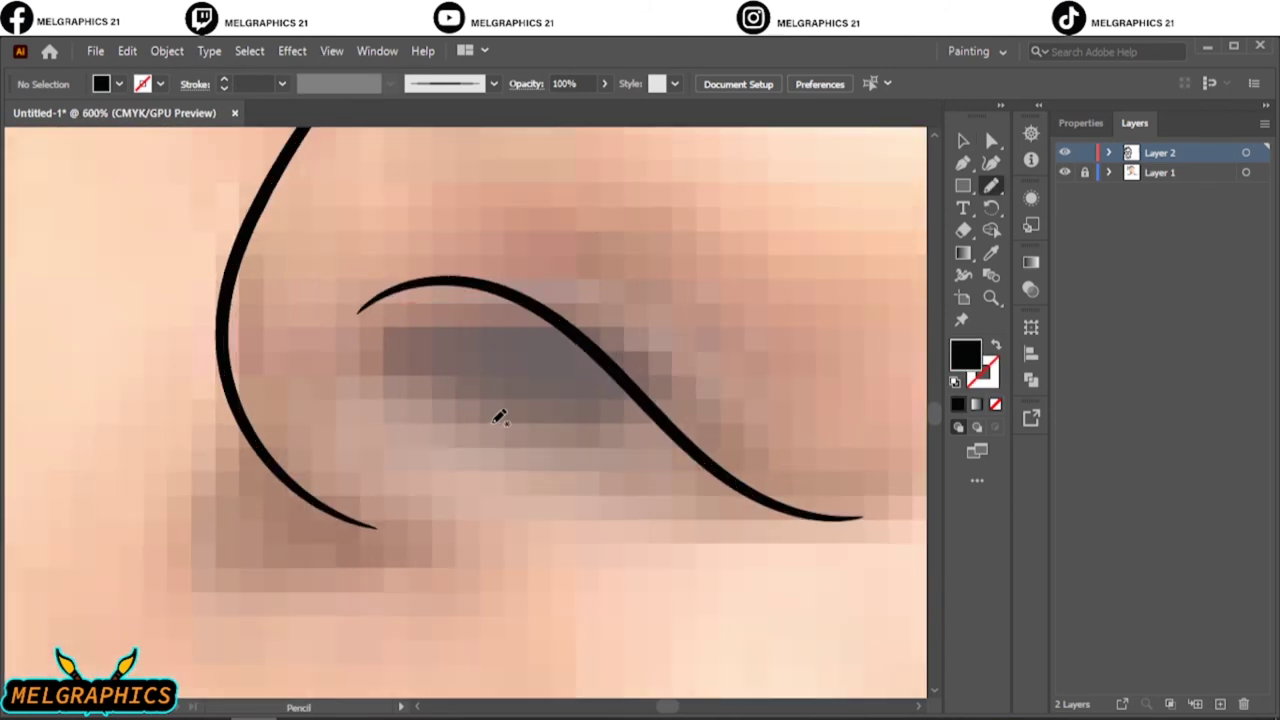
pyautogui.moveTo(550, 322)
pyautogui.mouseDown()
pyautogui.moveTo(618, 430)
pyautogui.moveTo(623, 400)
pyautogui.mouseUp()
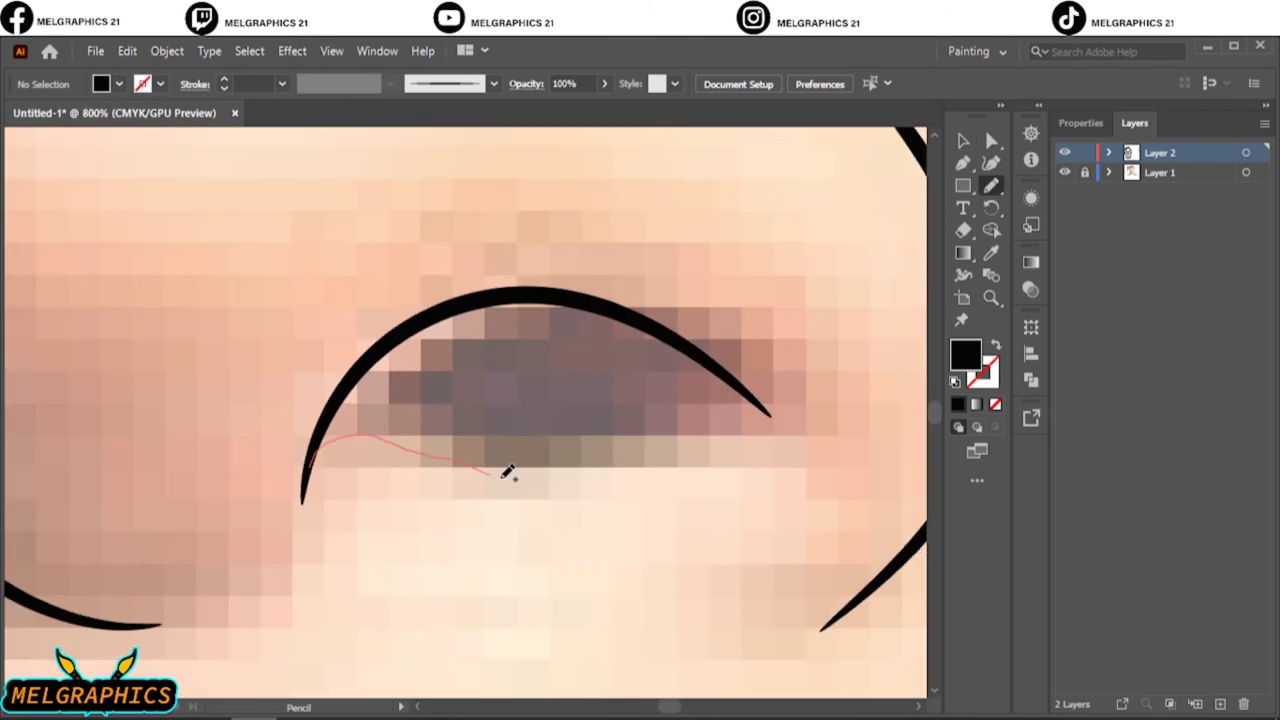
pyautogui.moveTo(508, 471); pyautogui.dragTo(420, 318)
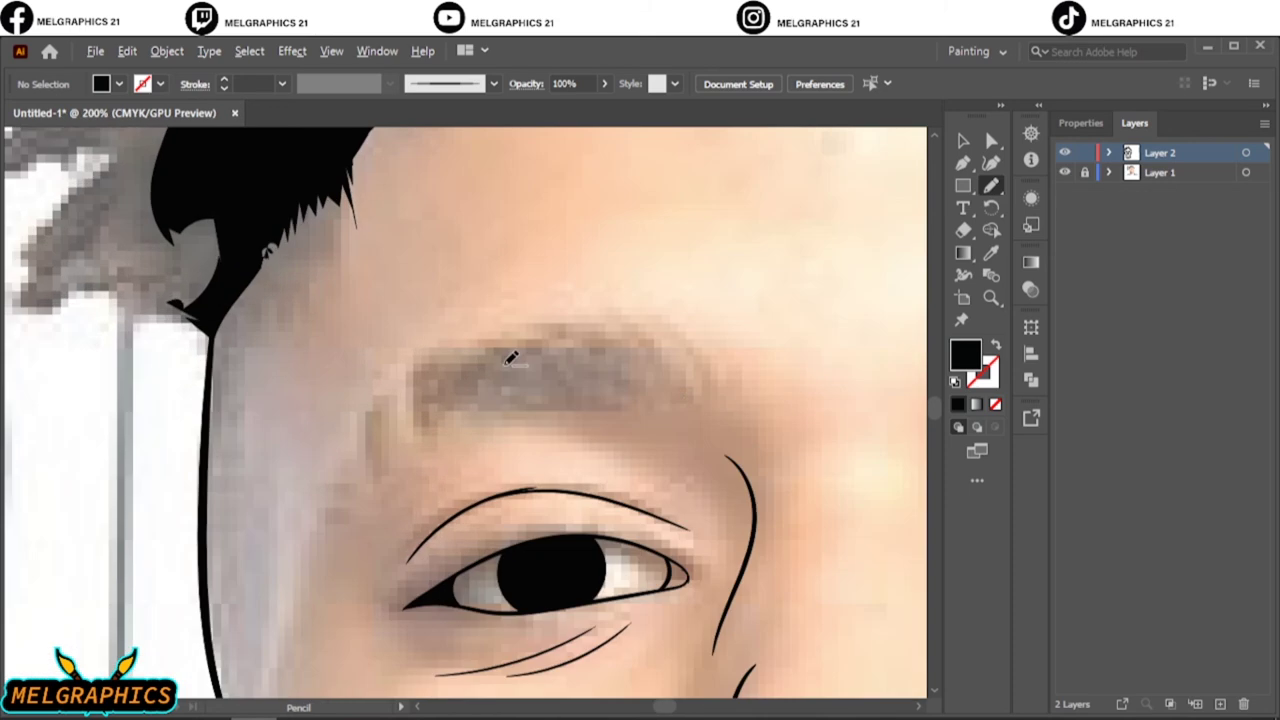
# Fill both eyebrow shapes black, then switch to a black stroke with no fill.
pyautogui.moveTo(493, 341); pyautogui.dragTo(748, 368)
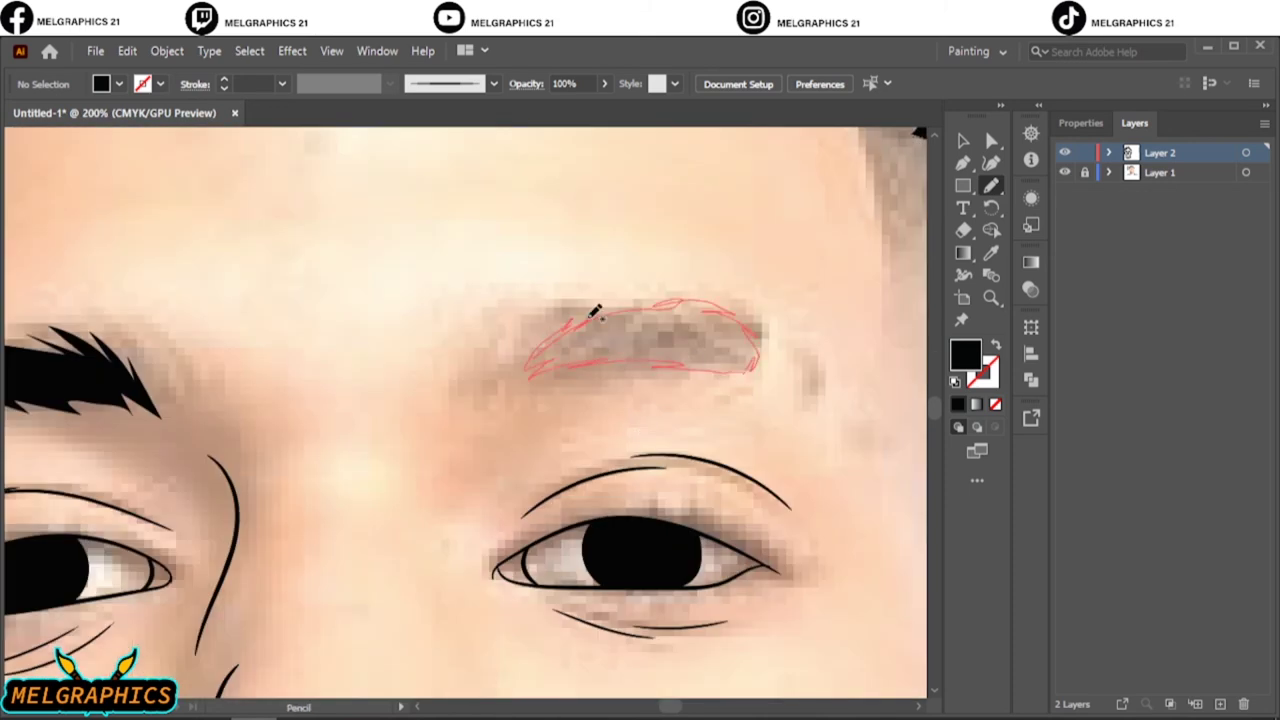
pyautogui.moveTo(594, 311); pyautogui.dragTo(512, 378)
pyautogui.press('b')
pyautogui.hotkey('shift', 'x')
# Feather one eyebrow with fine 0.25 pt hair strokes along its lower edge and end.
pyautogui.moveTo(590, 312); pyautogui.dragTo(524, 372)
pyautogui.moveTo(650, 340); pyautogui.dragTo(686, 356)
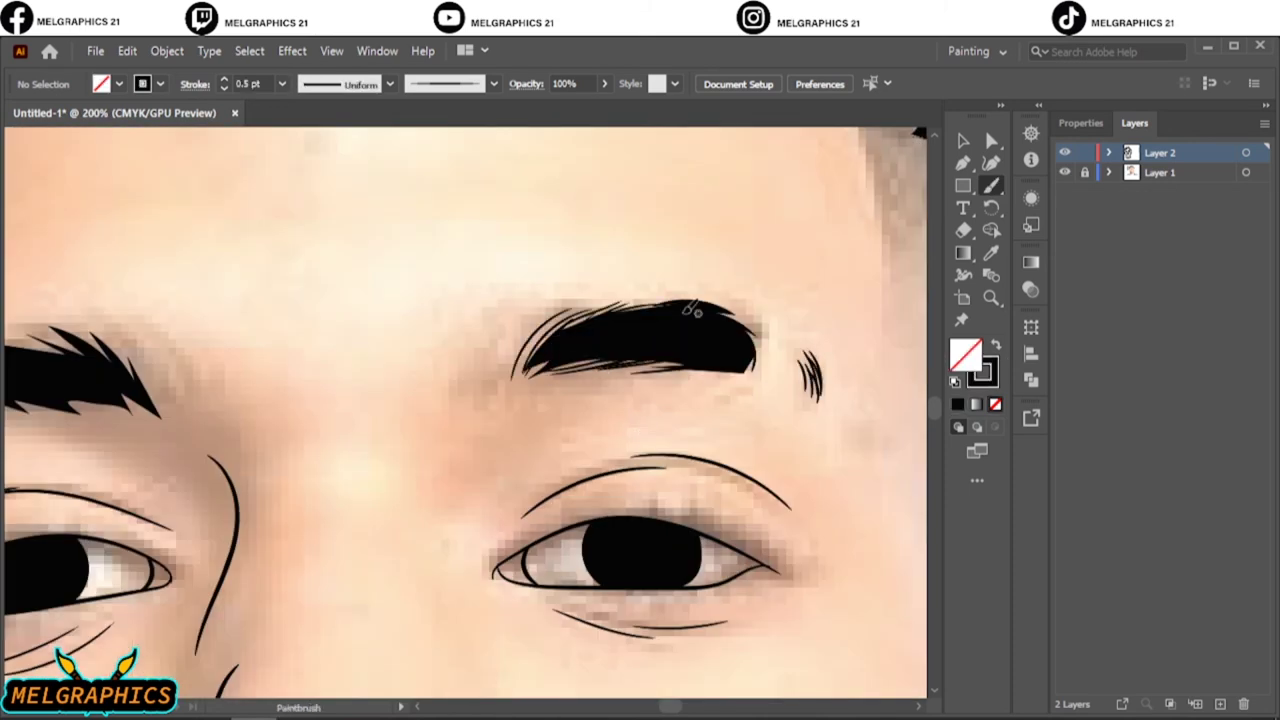
pyautogui.moveTo(497, 327)
pyautogui.mouseDown()
pyautogui.moveTo(566, 410)
pyautogui.moveTo(556, 402)
pyautogui.mouseUp()
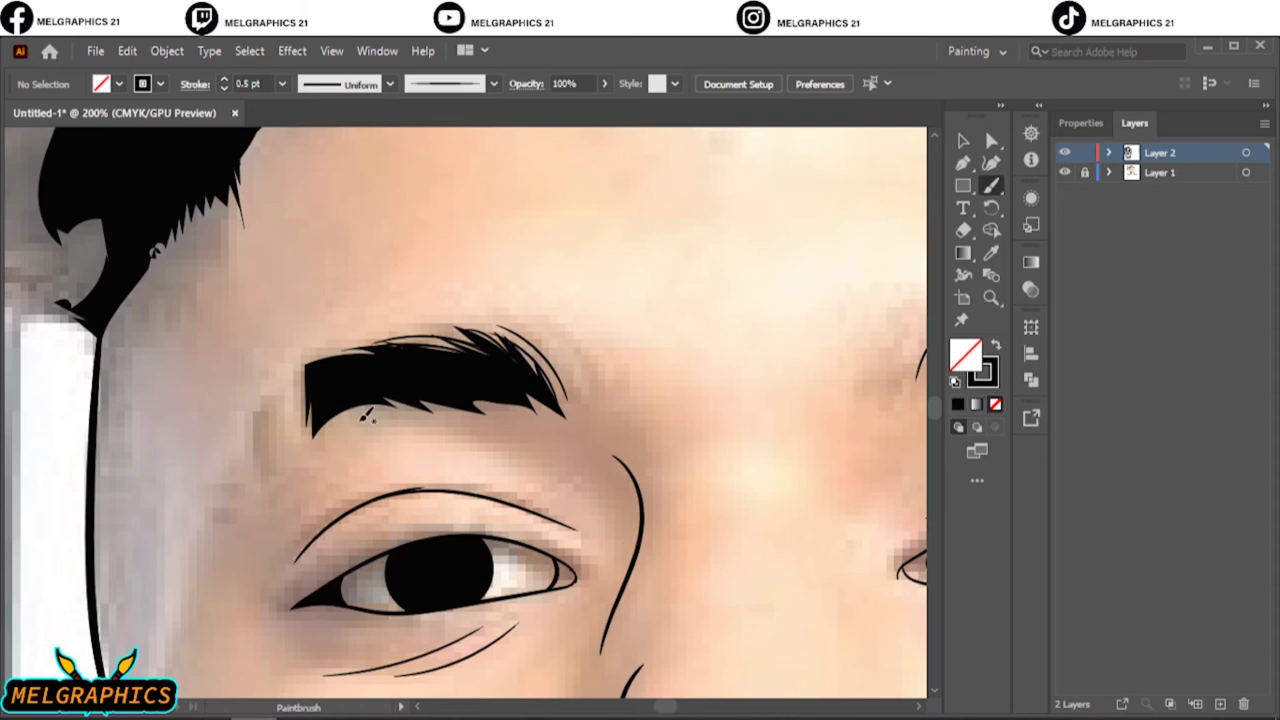
pyautogui.moveTo(363, 416); pyautogui.dragTo(558, 412)
pyautogui.moveTo(400, 405); pyautogui.dragTo(345, 410)
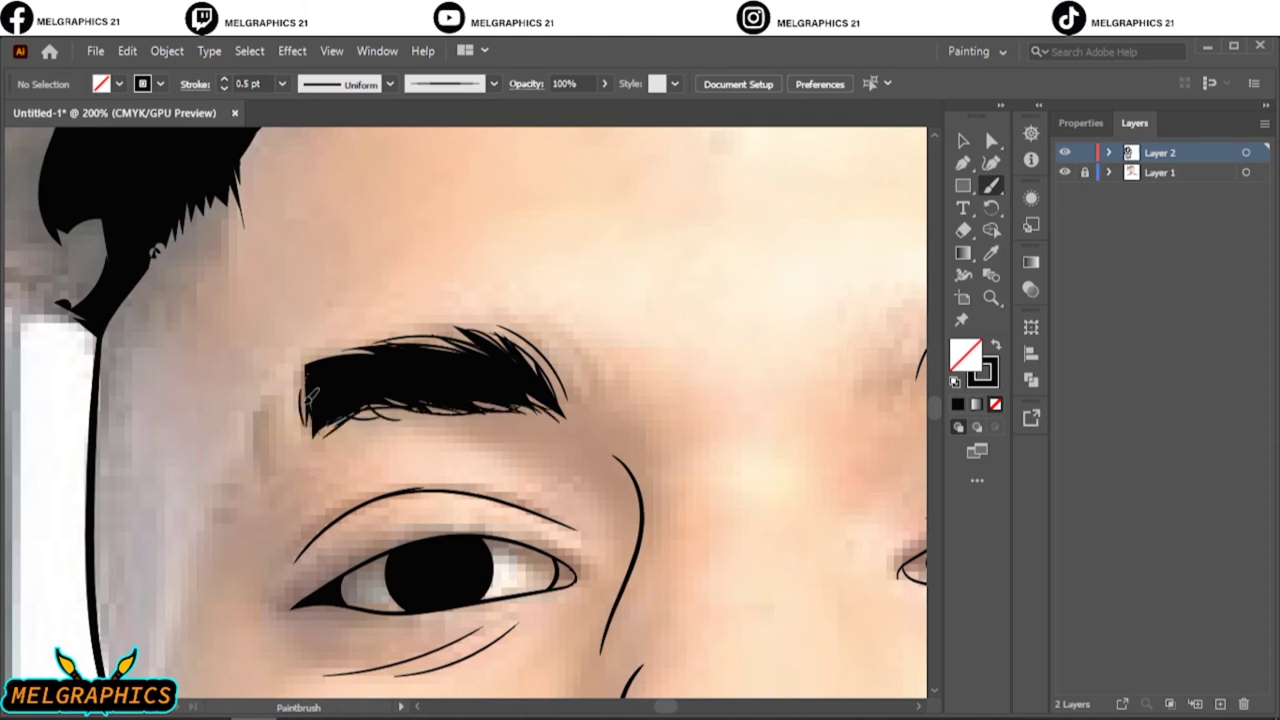
pyautogui.moveTo(555, 327)
pyautogui.mouseDown()
pyautogui.moveTo(600, 394)
pyautogui.moveTo(570, 400)
pyautogui.mouseUp()
pyautogui.moveTo(590, 349); pyautogui.dragTo(620, 394)
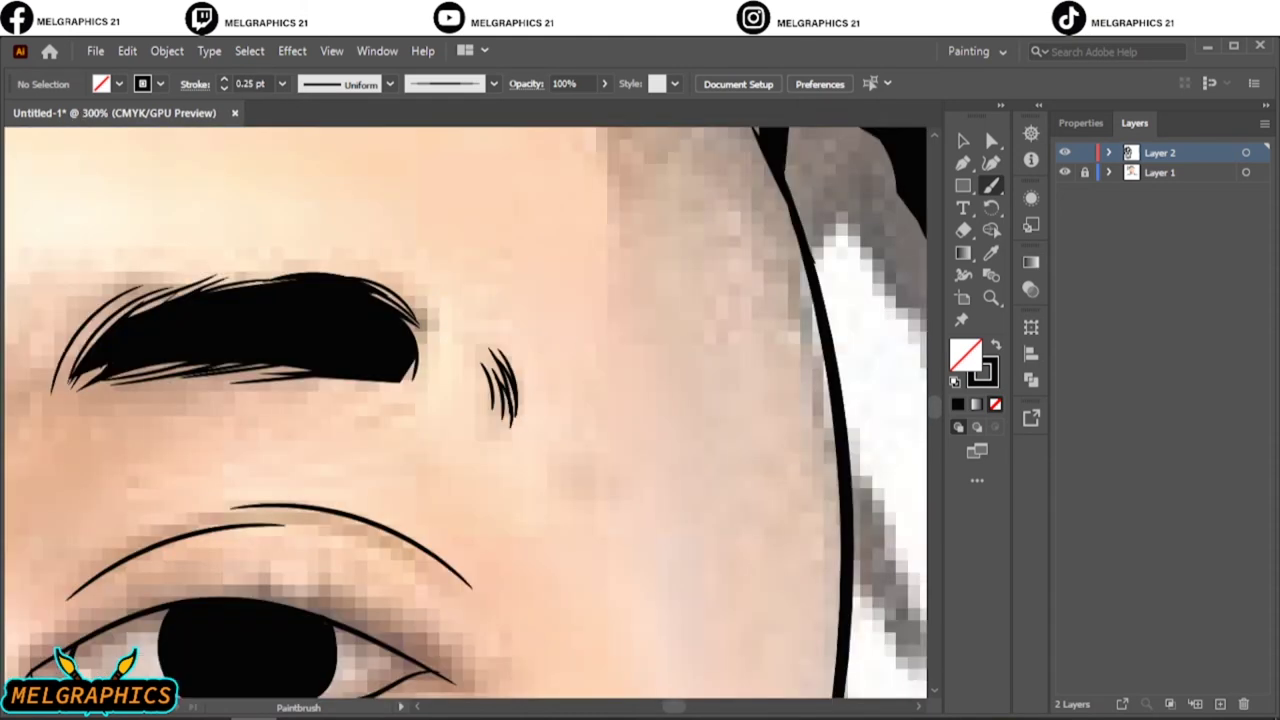
# Add fine hairs to the other eyebrow's inner end, its top edge and the small brow cluster.
pyautogui.moveTo(180, 430); pyautogui.dragTo(175, 345)
pyautogui.moveTo(215, 410); pyautogui.dragTo(245, 320)
pyautogui.moveTo(255, 385); pyautogui.dragTo(285, 323)
pyautogui.moveTo(370, 305); pyautogui.dragTo(450, 266)
pyautogui.moveTo(490, 276); pyautogui.dragTo(566, 270)
pyautogui.moveTo(668, 420); pyautogui.dragTo(652, 352)
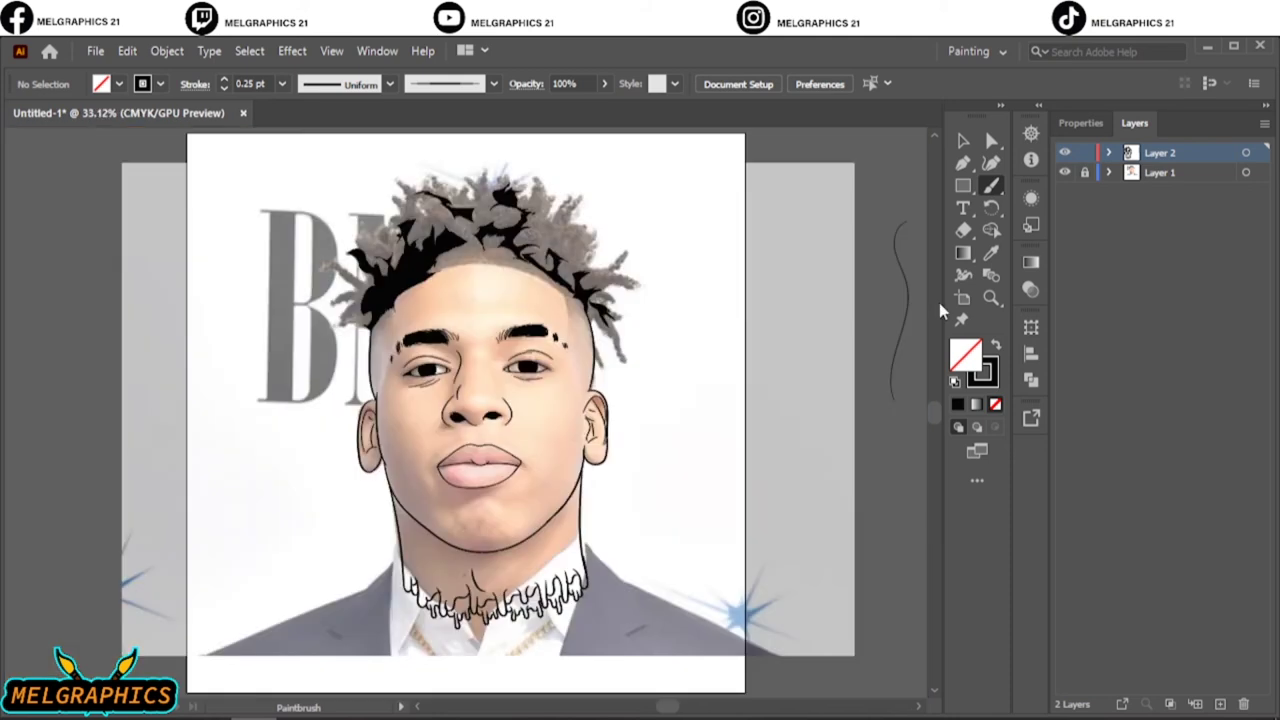
pyautogui.click(1064, 172)
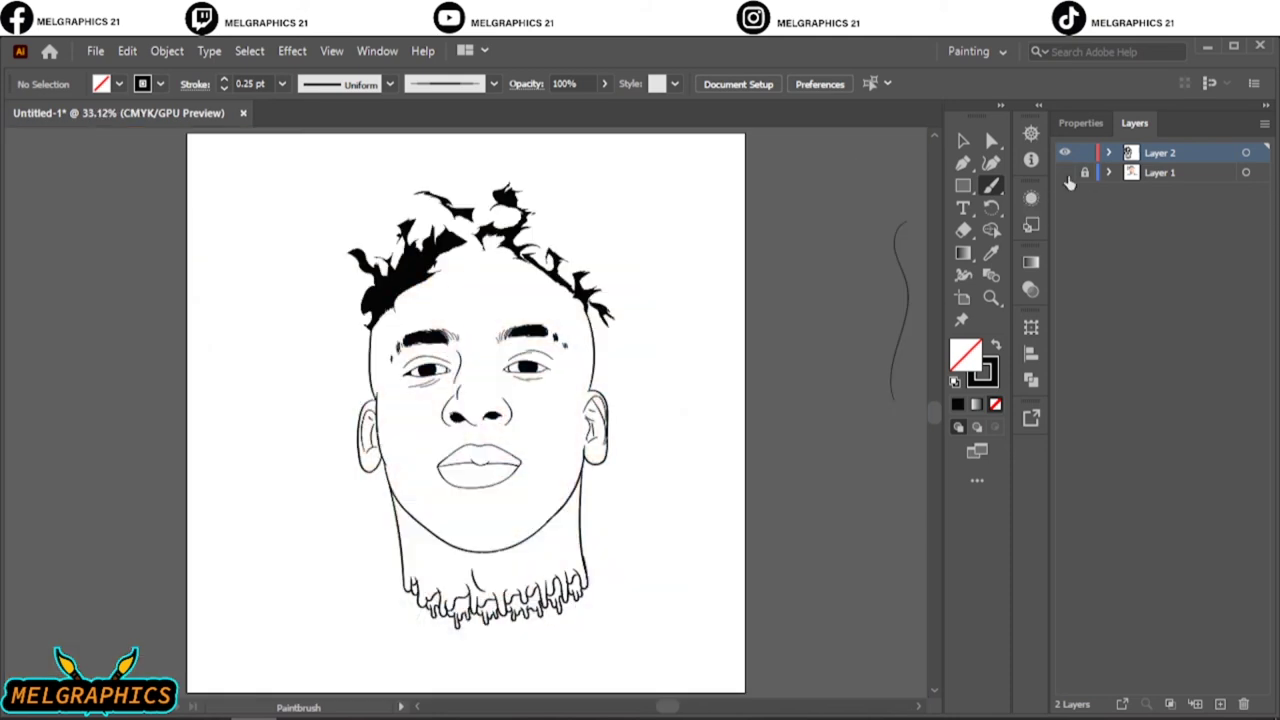
# Draw fine 0.25 pt stubble strokes on both temples, checking them against the reference photo.
pyautogui.click(1064, 172)
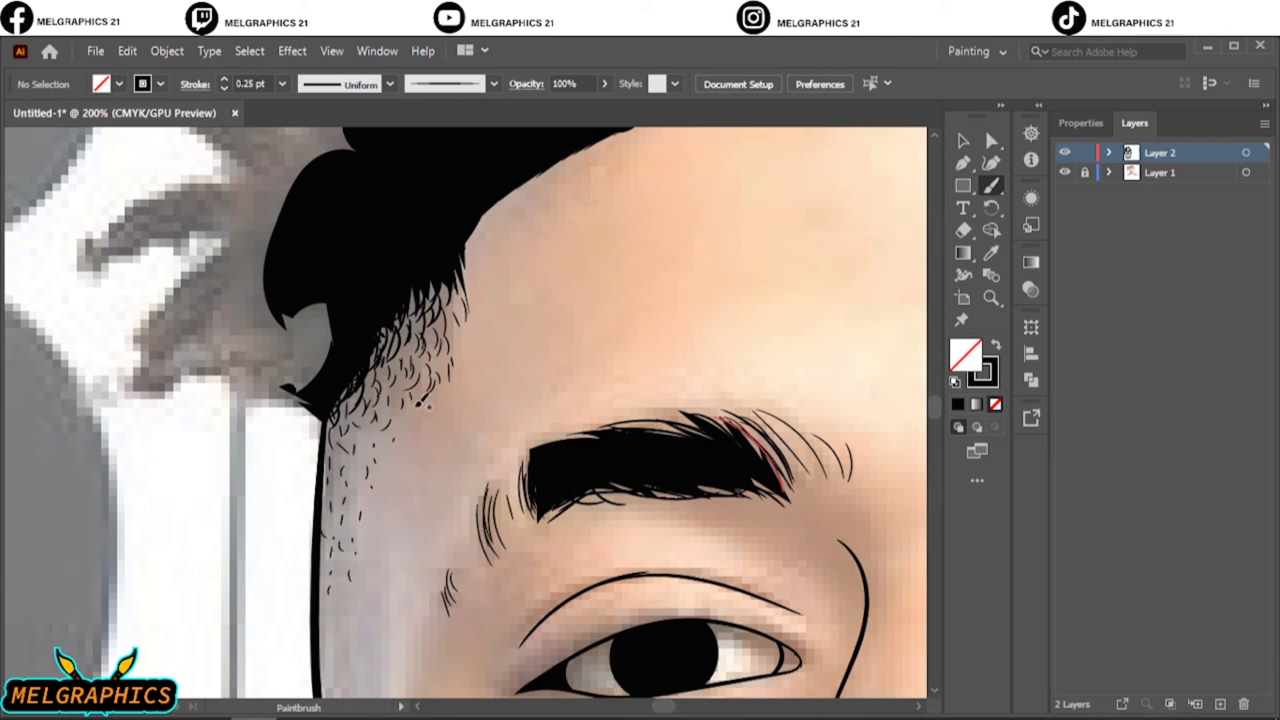
pyautogui.hotkey('ctrl', '0')
pyautogui.click(1064, 172)
pyautogui.scroll(3, 586, 336)
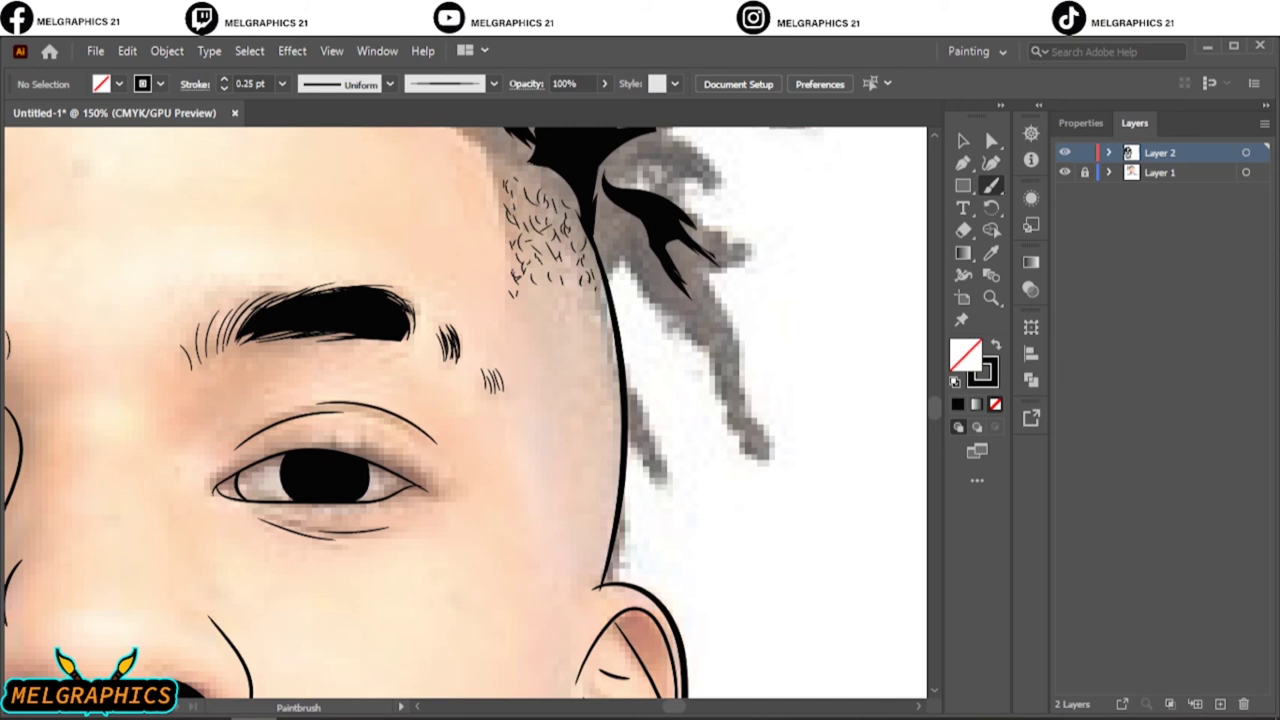
# Trace the forehead hairline and both sideburns with 2 pt Paintbrush strokes.
pyautogui.hotkey('ctrl', '0')
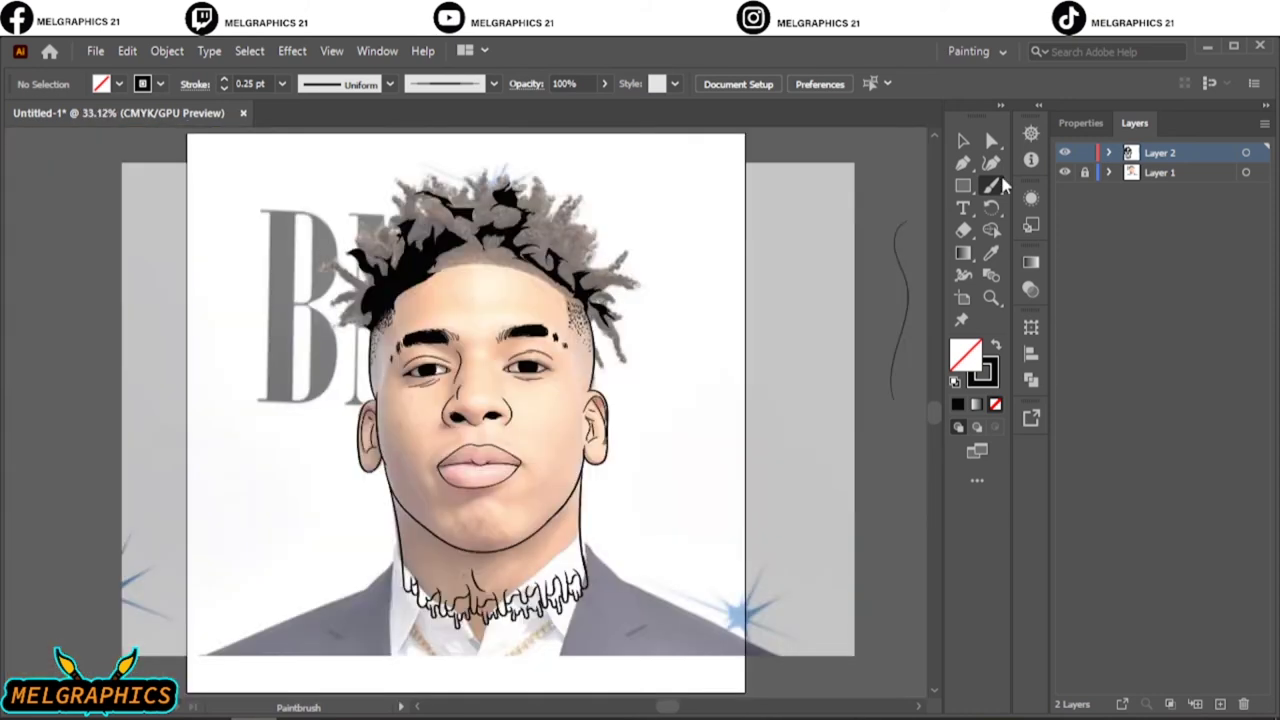
pyautogui.click(1066, 172)
pyautogui.hotkey('ctrl', '1')
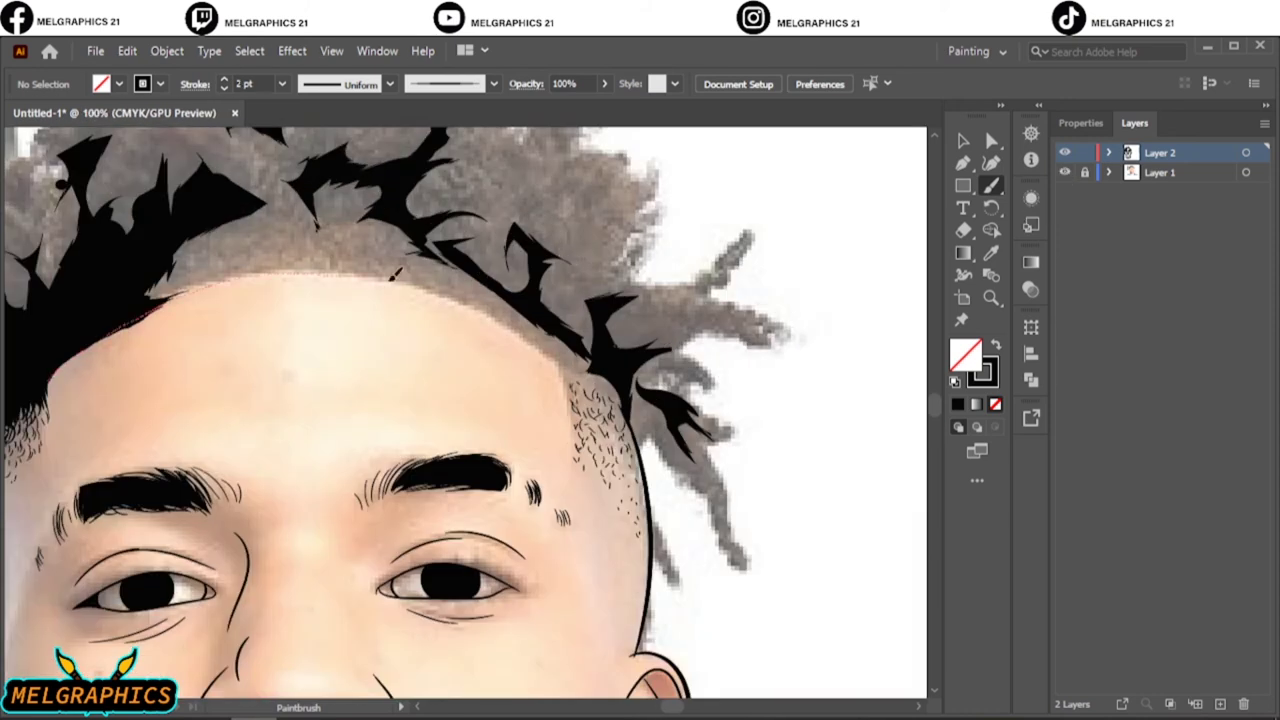
pyautogui.moveTo(396, 273); pyautogui.dragTo(604, 378)
pyautogui.scroll(1, 250, 235)
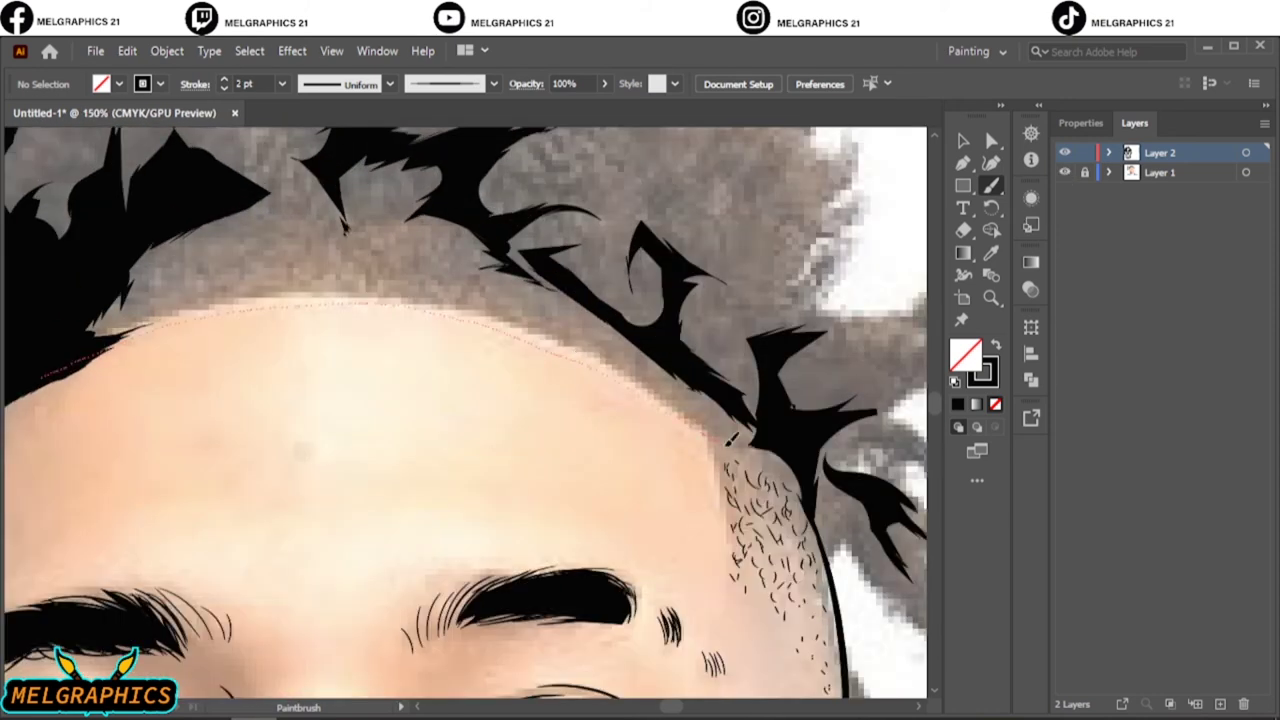
pyautogui.scroll(1, 730, 450)
pyautogui.moveTo(733, 648); pyautogui.dragTo(716, 428)
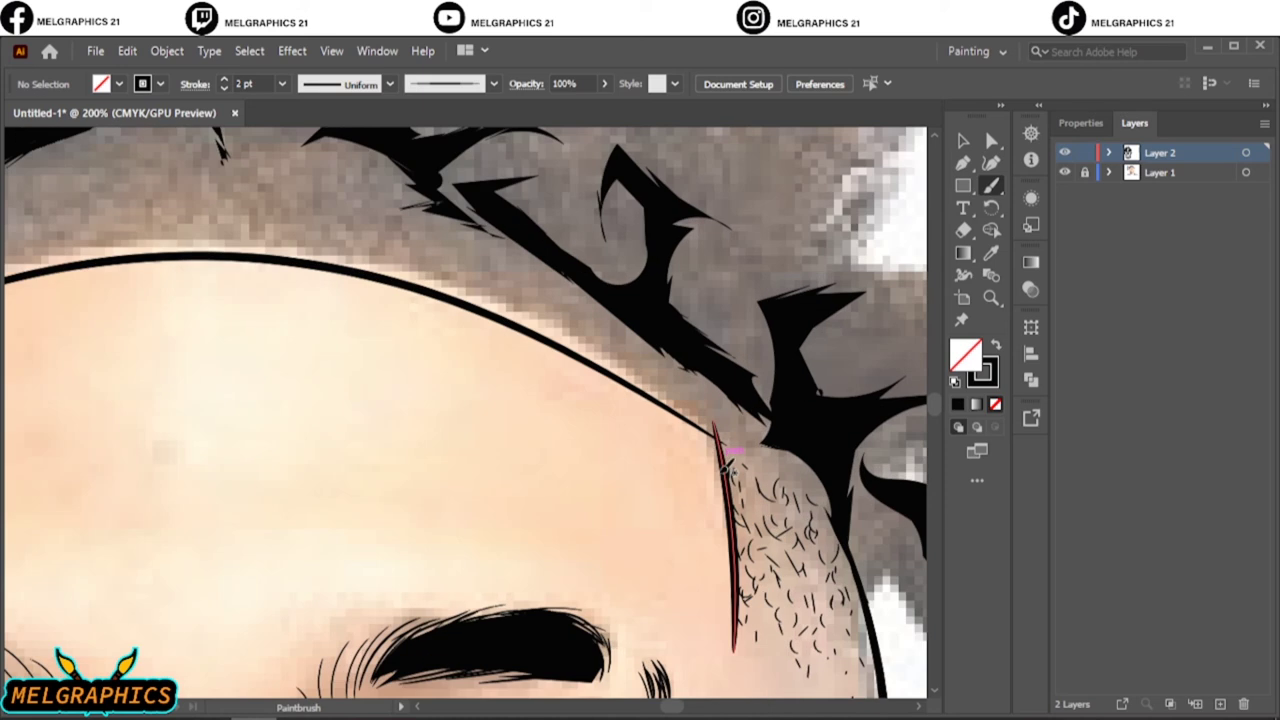
pyautogui.hotkey('ctrl', '0')
pyautogui.click(1064, 172)
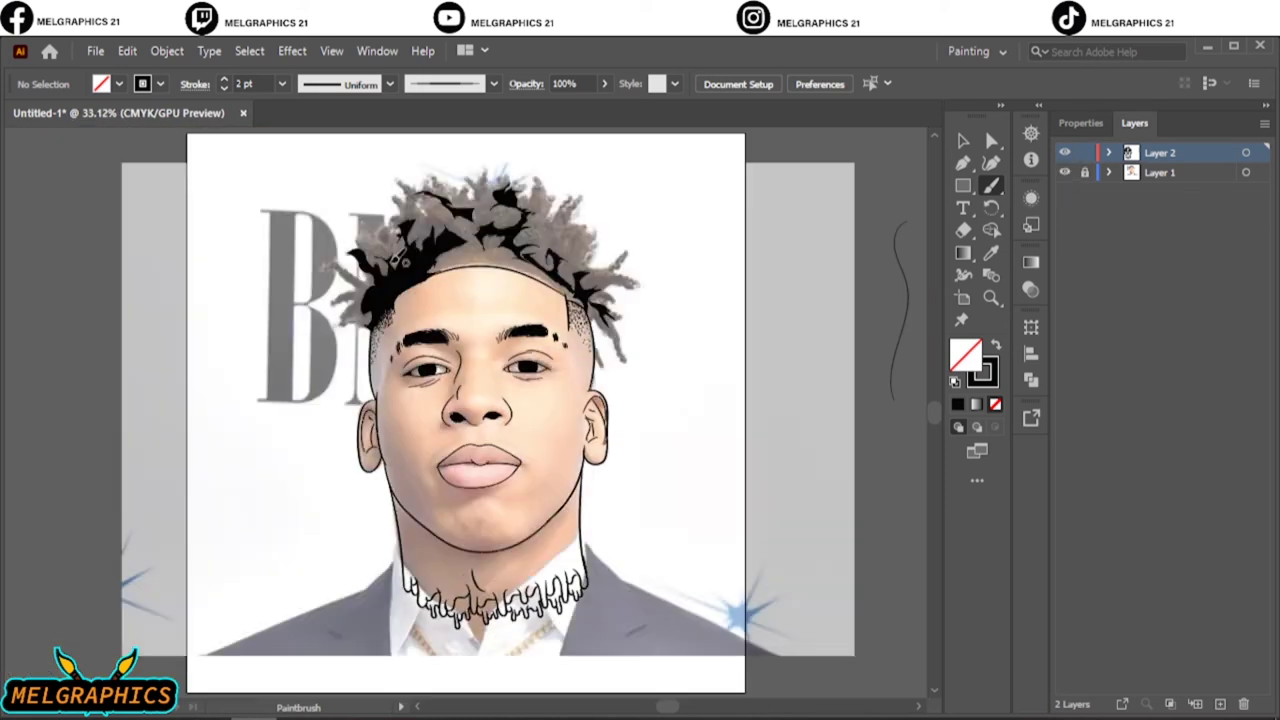
pyautogui.scroll(5, 545, 425)
pyautogui.moveTo(542, 425); pyautogui.dragTo(537, 360)
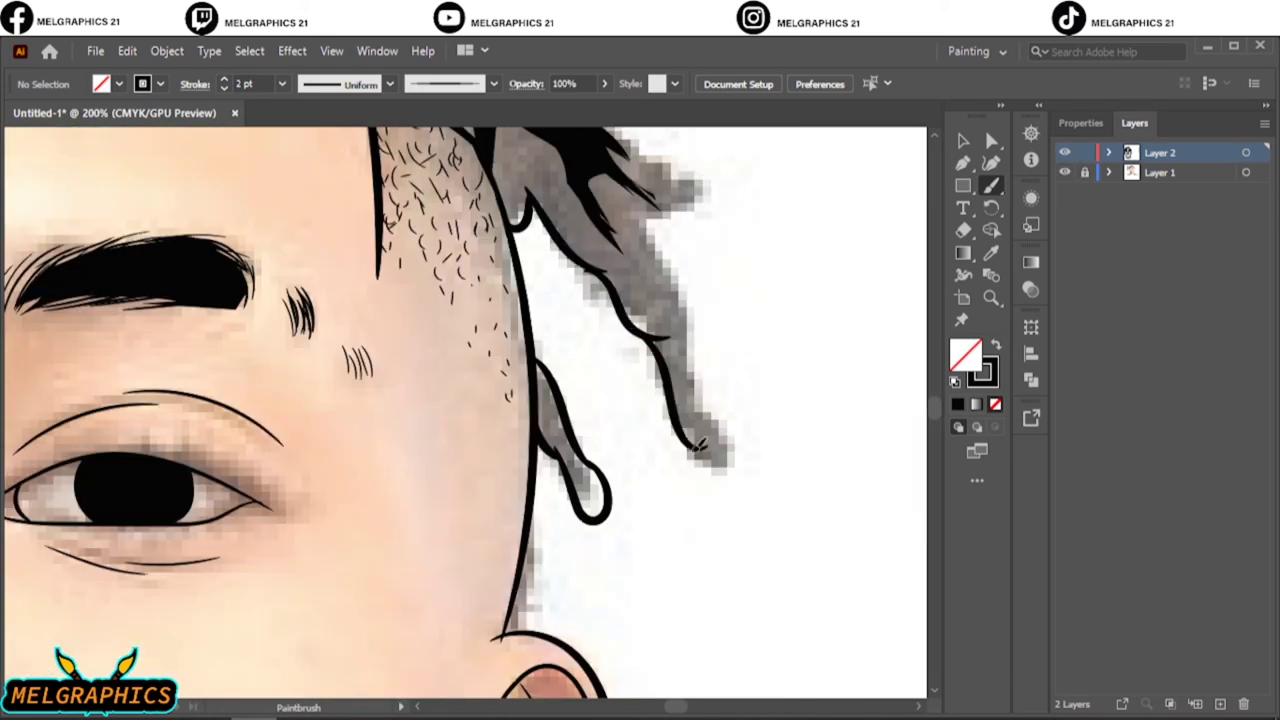
# Outline curly dreadlocks along the hair edge and top, including their rounded tips.
pyautogui.scroll(5, 680, 400)
pyautogui.moveTo(650, 510); pyautogui.dragTo(615, 465)
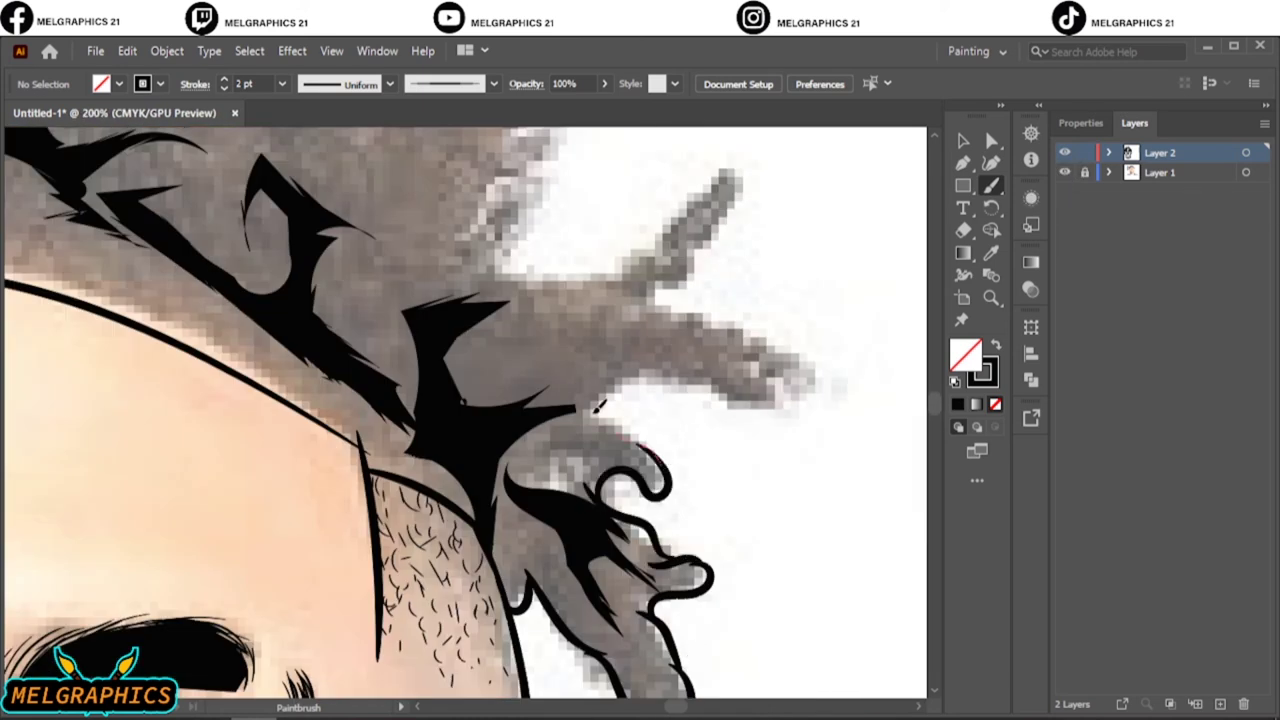
pyautogui.moveTo(781, 389); pyautogui.dragTo(760, 345)
pyautogui.moveTo(645, 318); pyautogui.dragTo(703, 314)
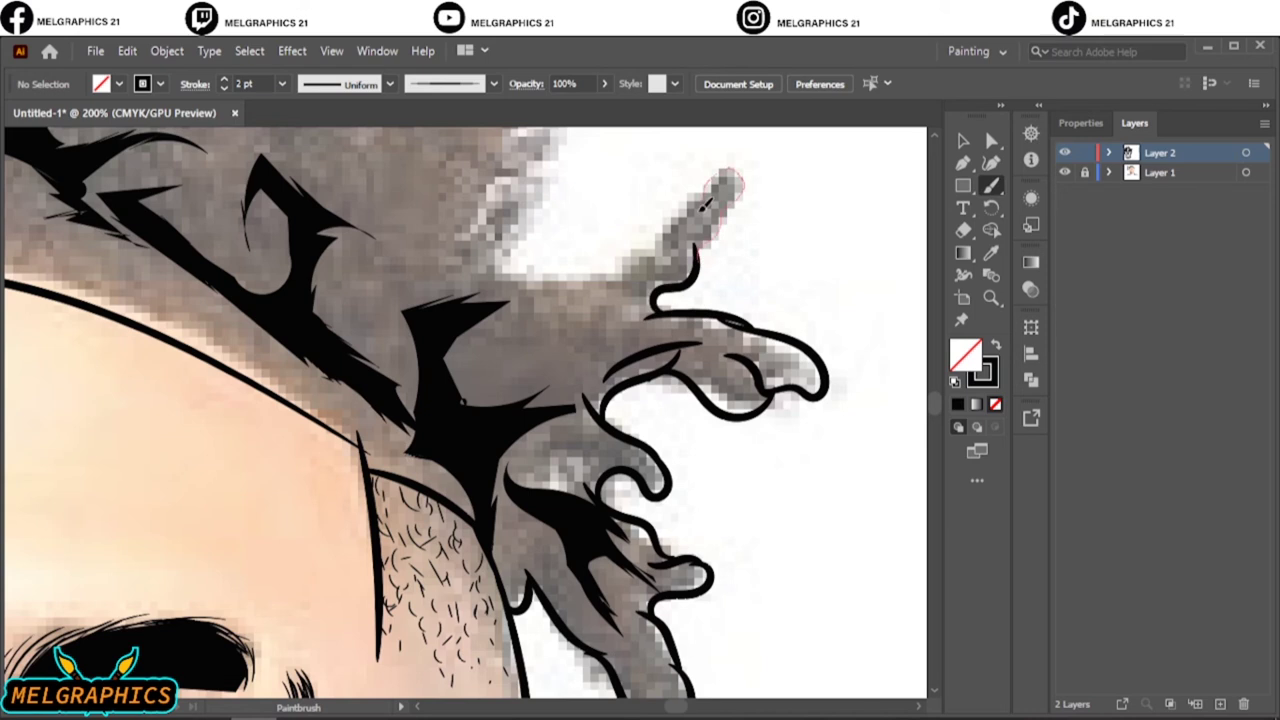
pyautogui.moveTo(706, 203); pyautogui.dragTo(662, 248)
pyautogui.hotkey('ctrl', '-')
pyautogui.scroll(5, 620, 248)
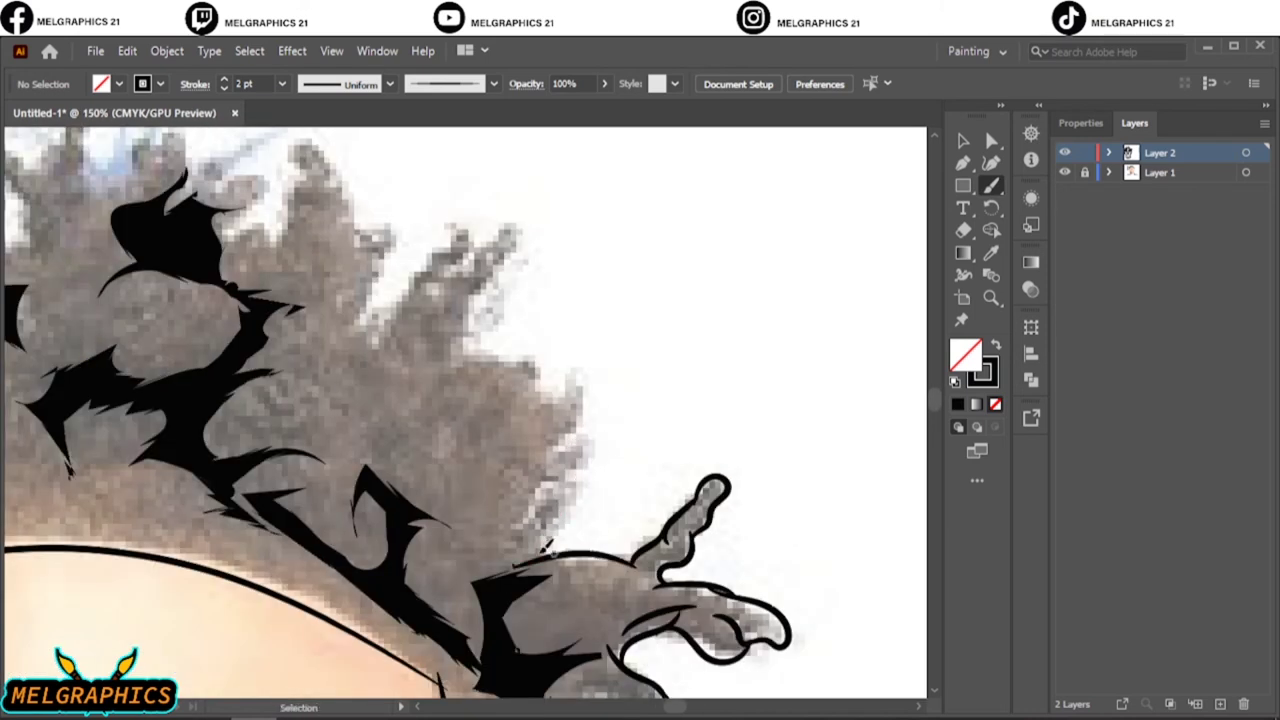
pyautogui.moveTo(547, 545); pyautogui.dragTo(553, 470)
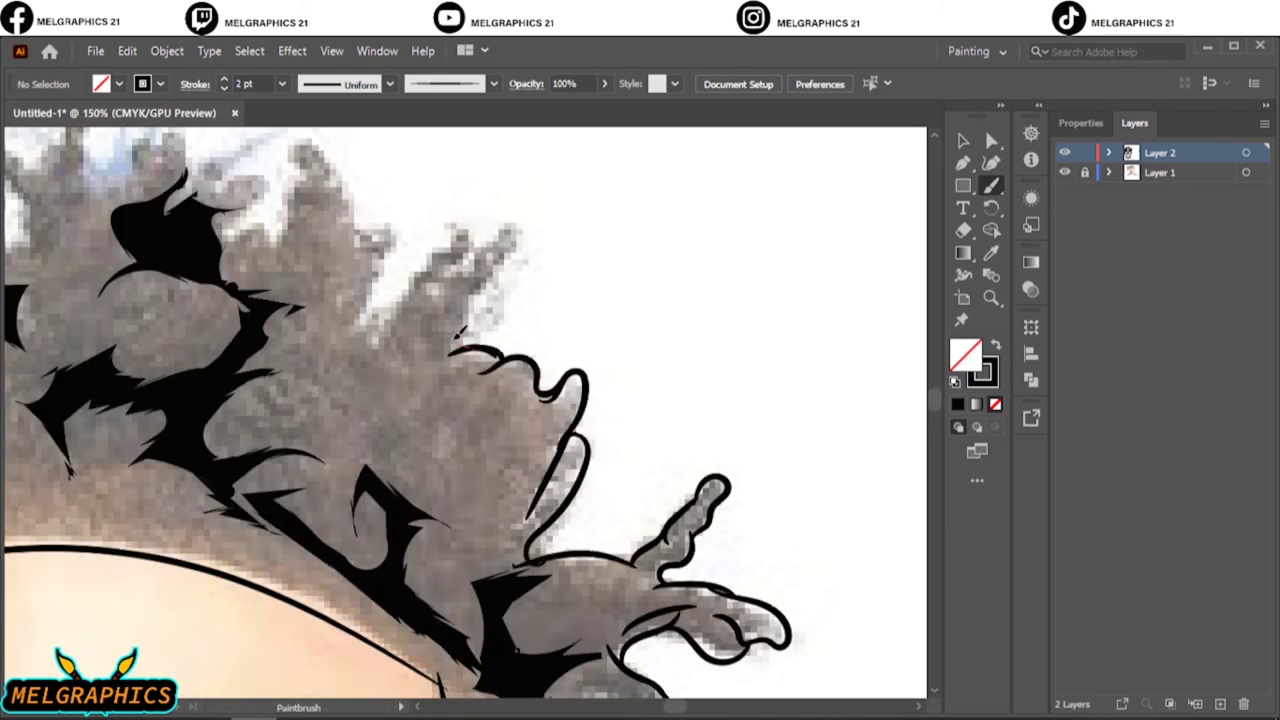
pyautogui.moveTo(460, 345); pyautogui.dragTo(458, 268)
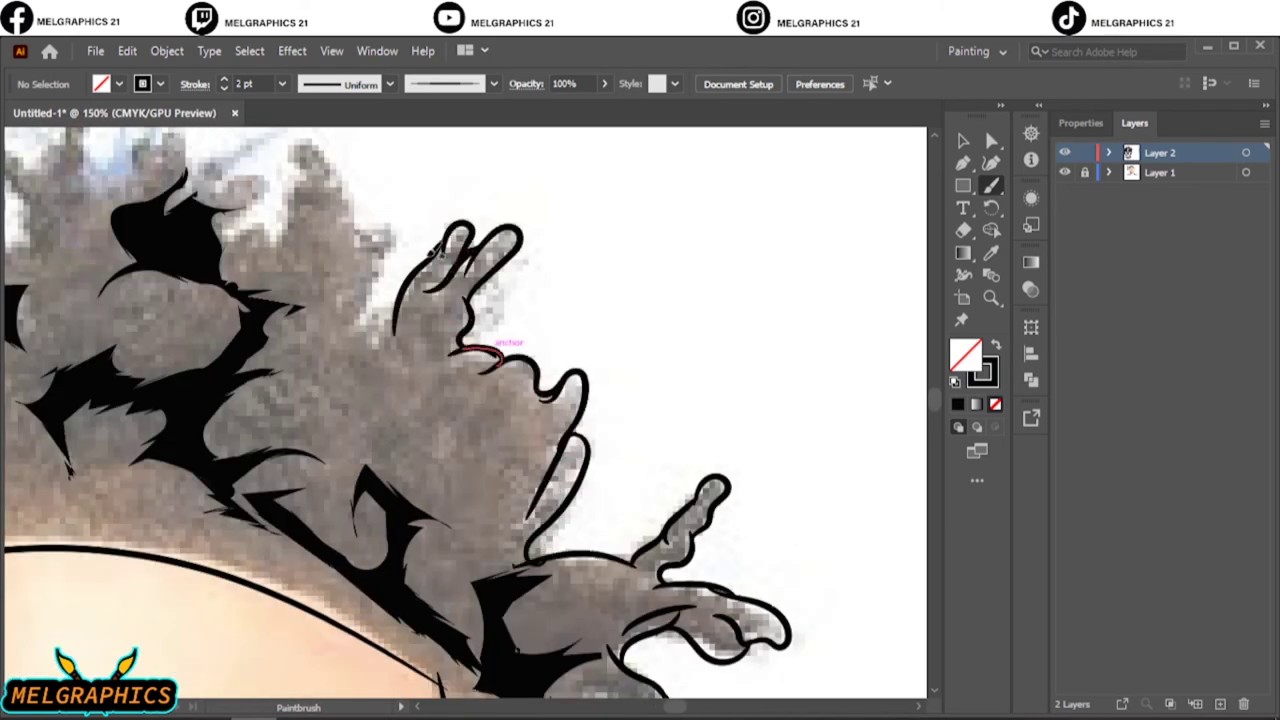
# Draw looping 2 pt outlines for more dreadlocks across the top of the head.
pyautogui.hotkey('ctrl', '0')
pyautogui.keyDown('alt'); pyautogui.scroll(3, 680, 295); pyautogui.keyUp('alt')
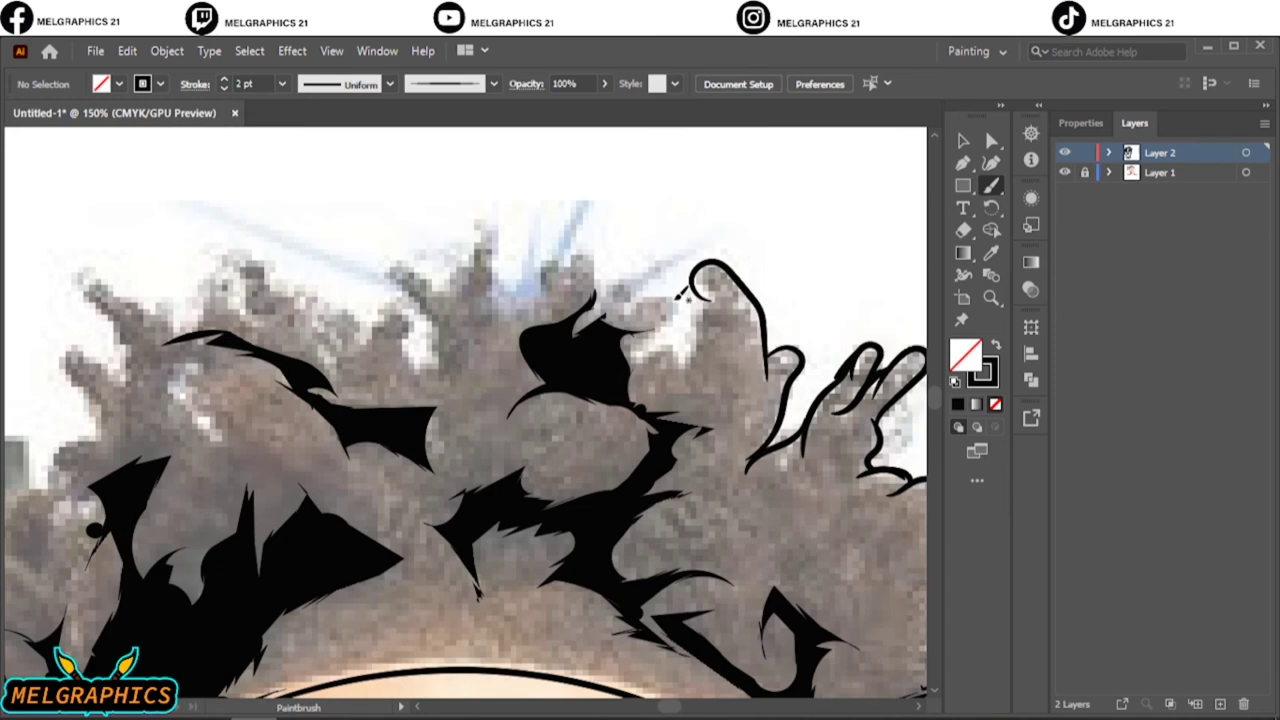
pyautogui.moveTo(655, 350); pyautogui.dragTo(646, 355)
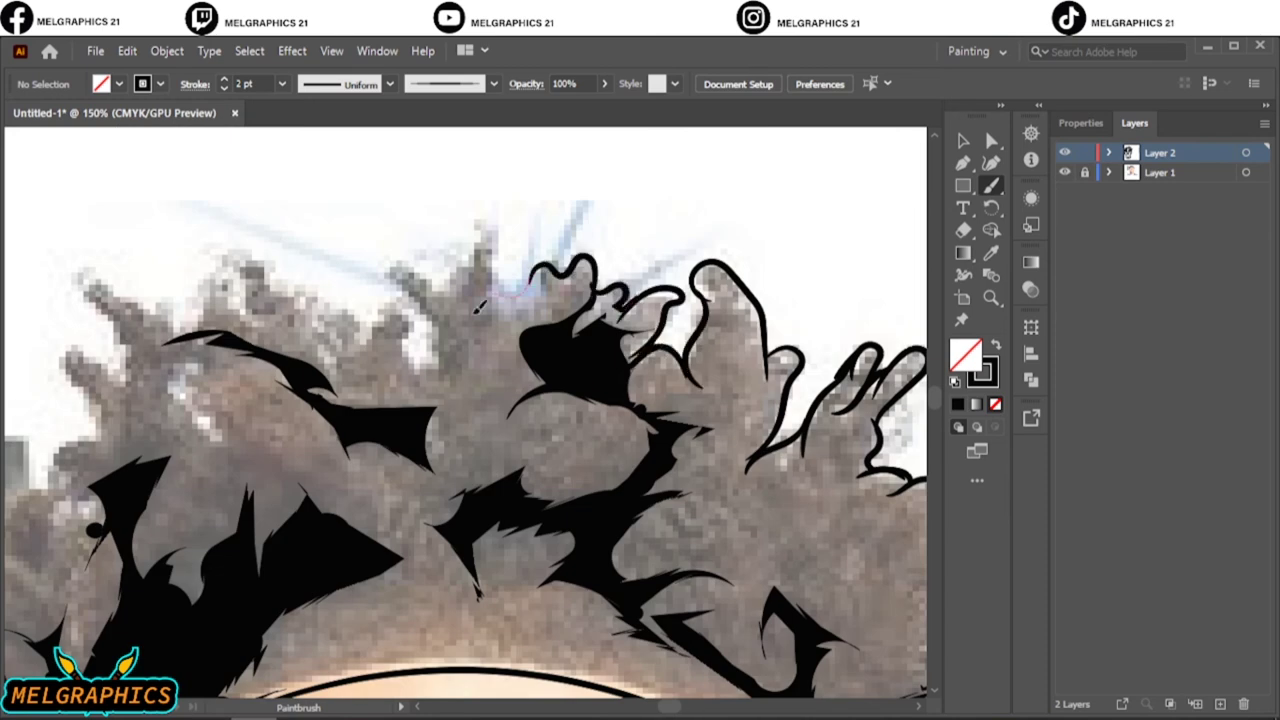
pyautogui.moveTo(478, 232); pyautogui.dragTo(490, 290)
pyautogui.moveTo(440, 305); pyautogui.dragTo(445, 395)
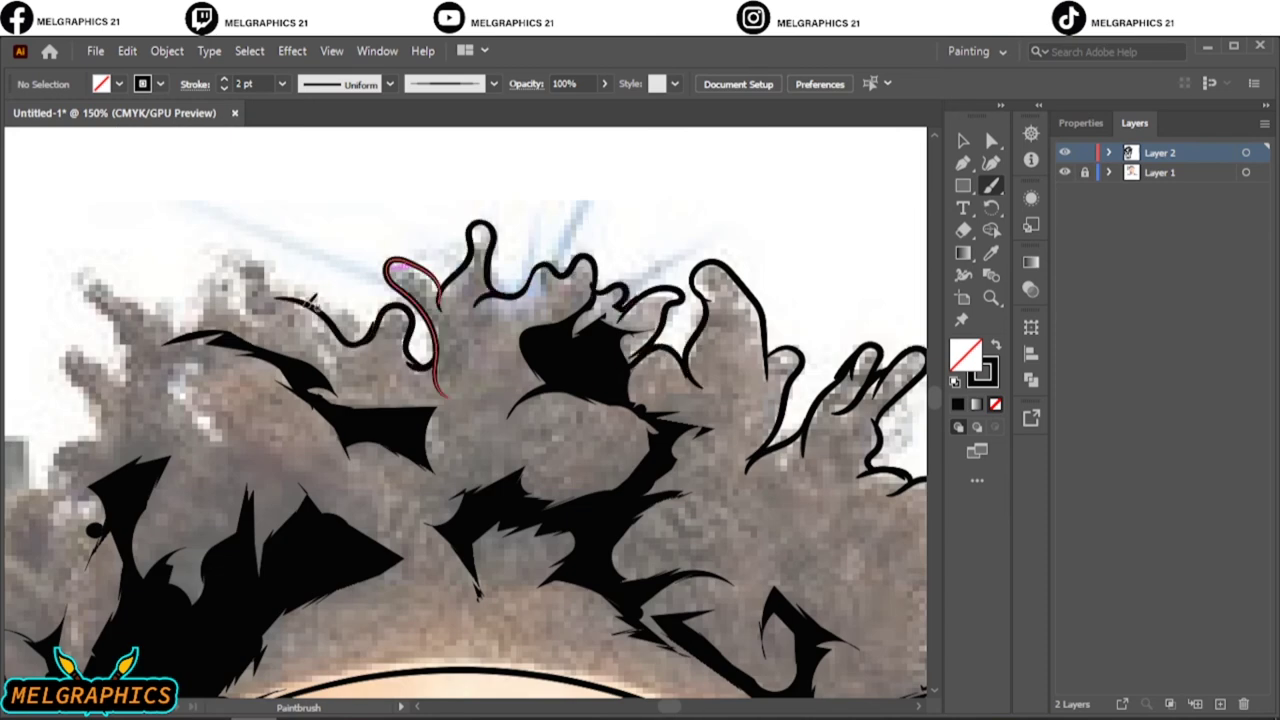
pyautogui.hotkey('ctrl', '0')
pyautogui.click(1064, 172)
pyautogui.keyDown('alt'); pyautogui.scroll(3, 580, 586); pyautogui.keyUp('alt')
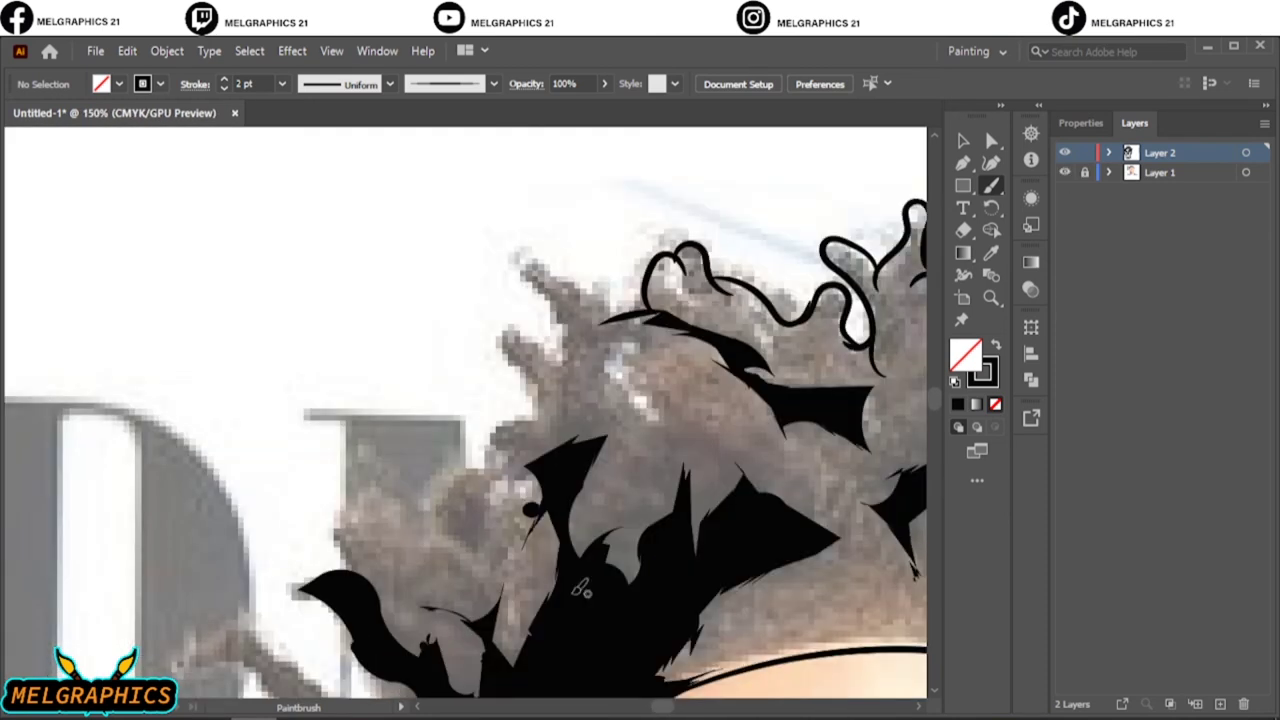
# Outline the remaining dreadlock loops on the left side of the head.
pyautogui.moveTo(660, 315); pyautogui.dragTo(539, 284)
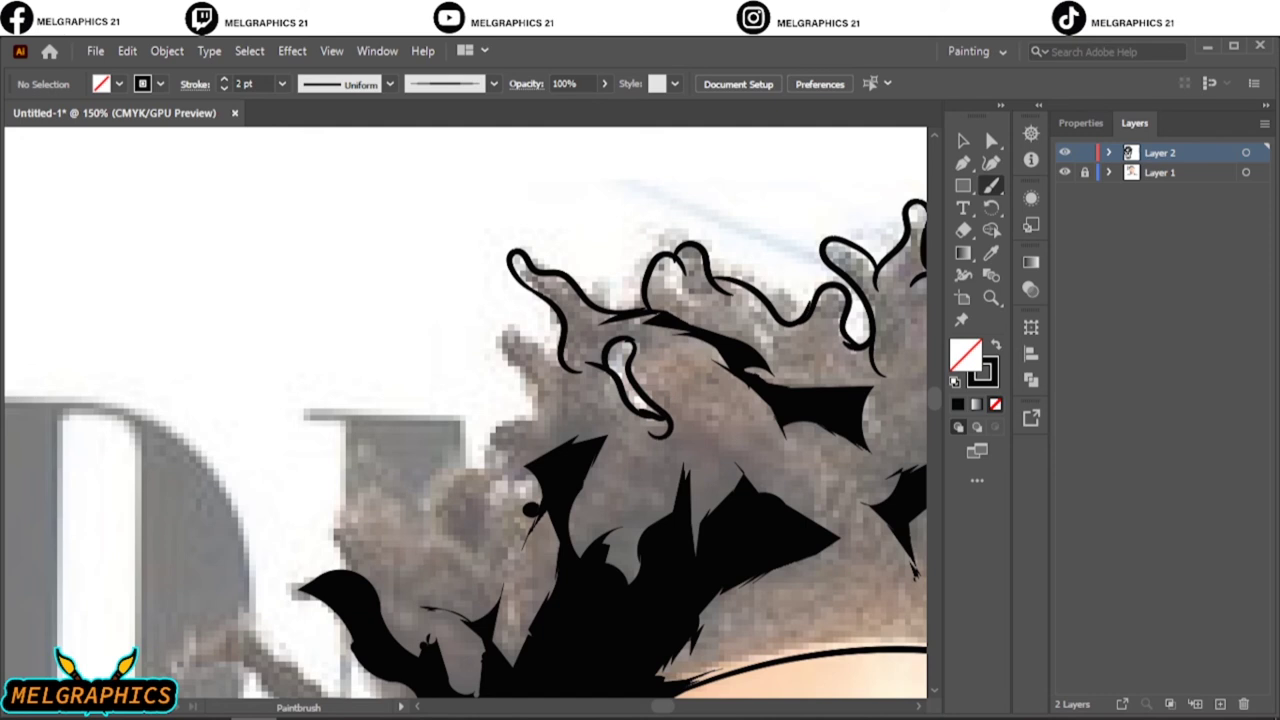
pyautogui.moveTo(540, 425)
pyautogui.mouseDown()
pyautogui.moveTo(520, 465)
pyautogui.moveTo(356, 500)
pyautogui.mouseUp()
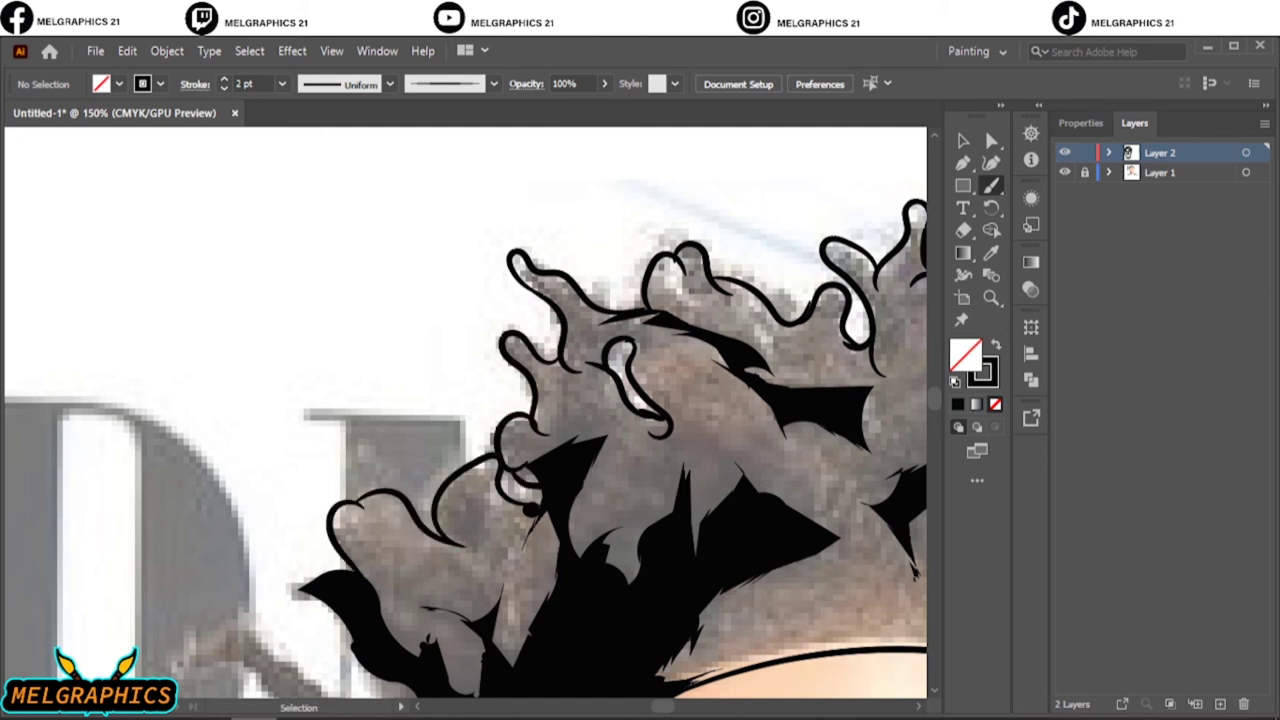
pyautogui.scroll(-5, 450, 400)
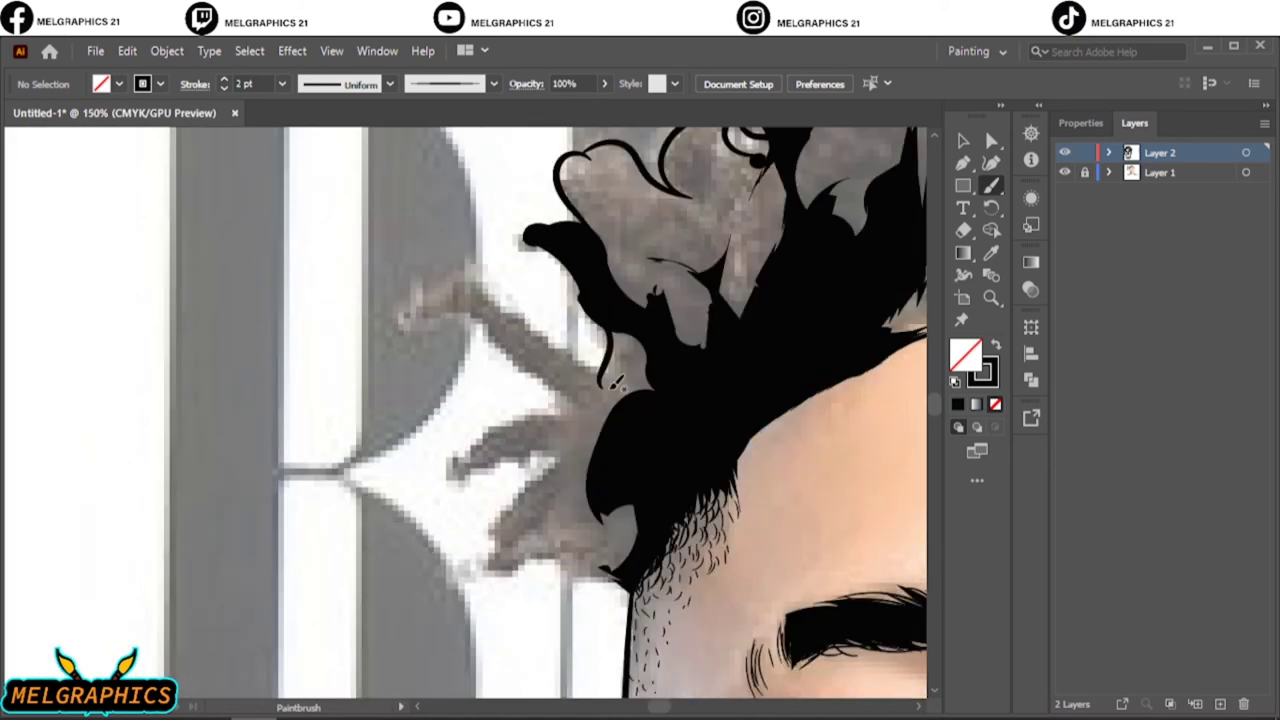
pyautogui.moveTo(614, 383); pyautogui.dragTo(574, 405)
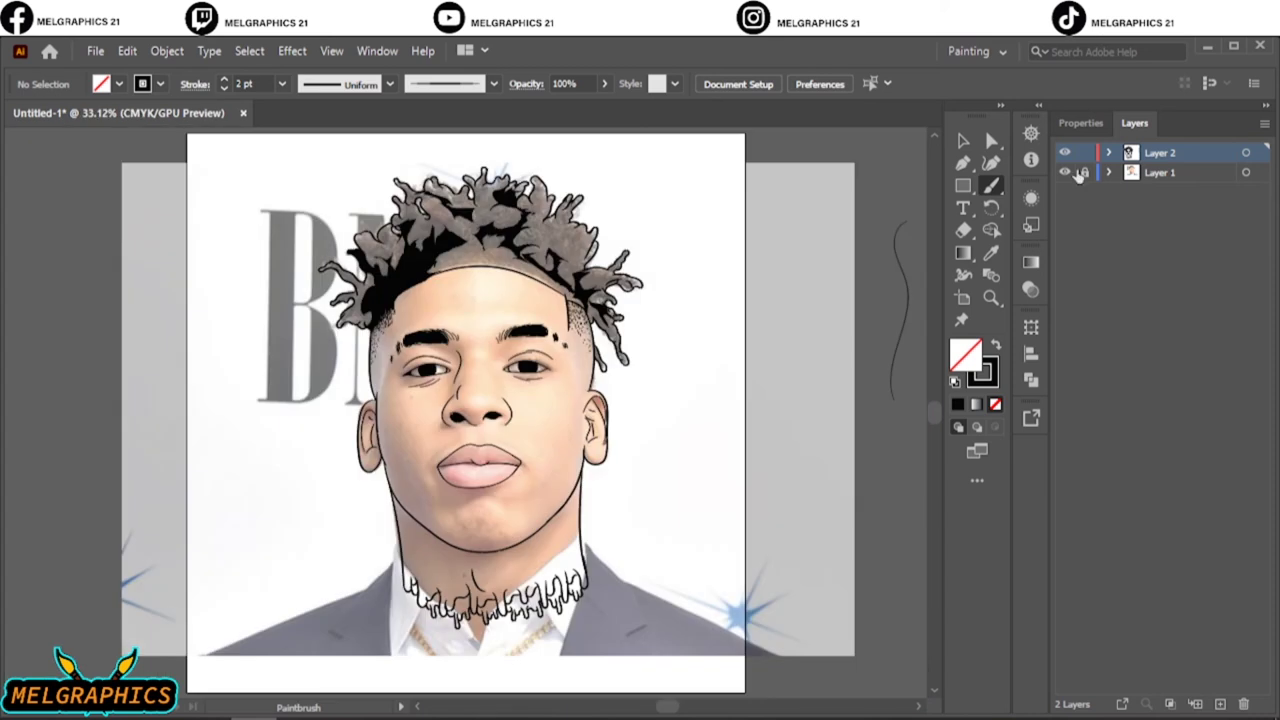
pyautogui.click(1064, 172)
# Add a 0.5 pt stroke above the upper lip, hide the photo, and select the line art.
pyautogui.click(1064, 172)
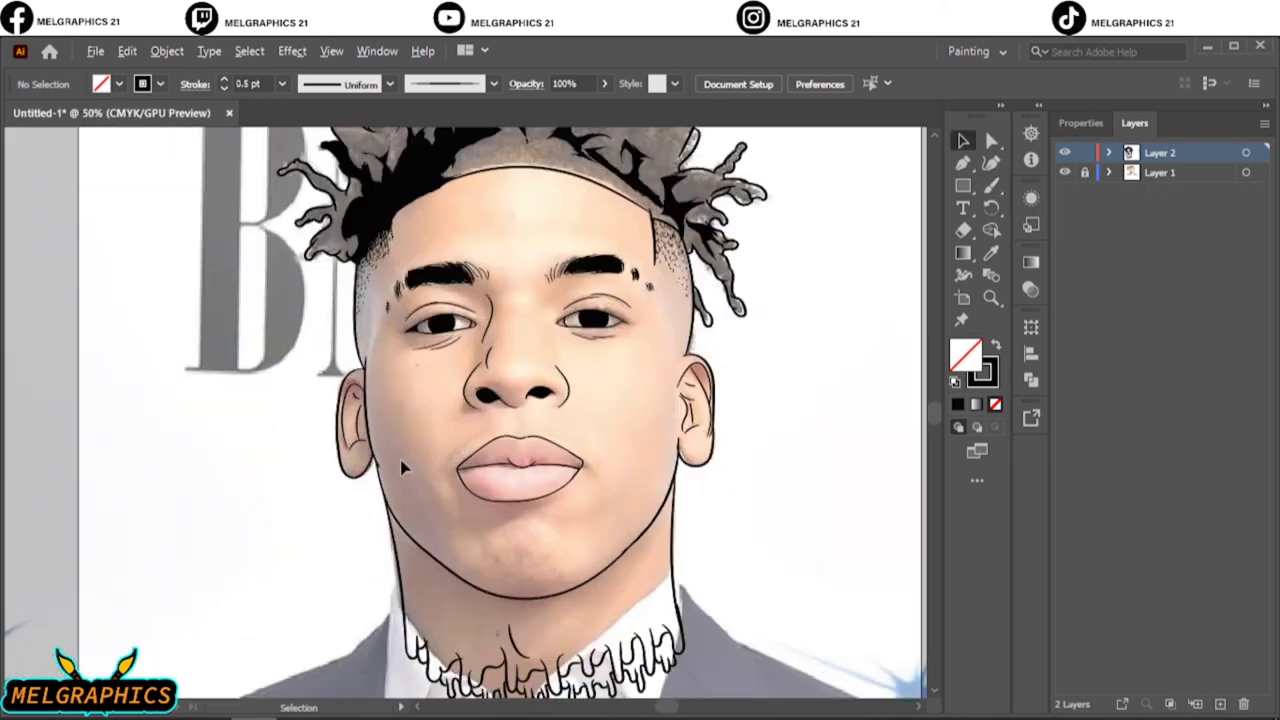
pyautogui.press('b')
pyautogui.scroll(2, 500, 506)
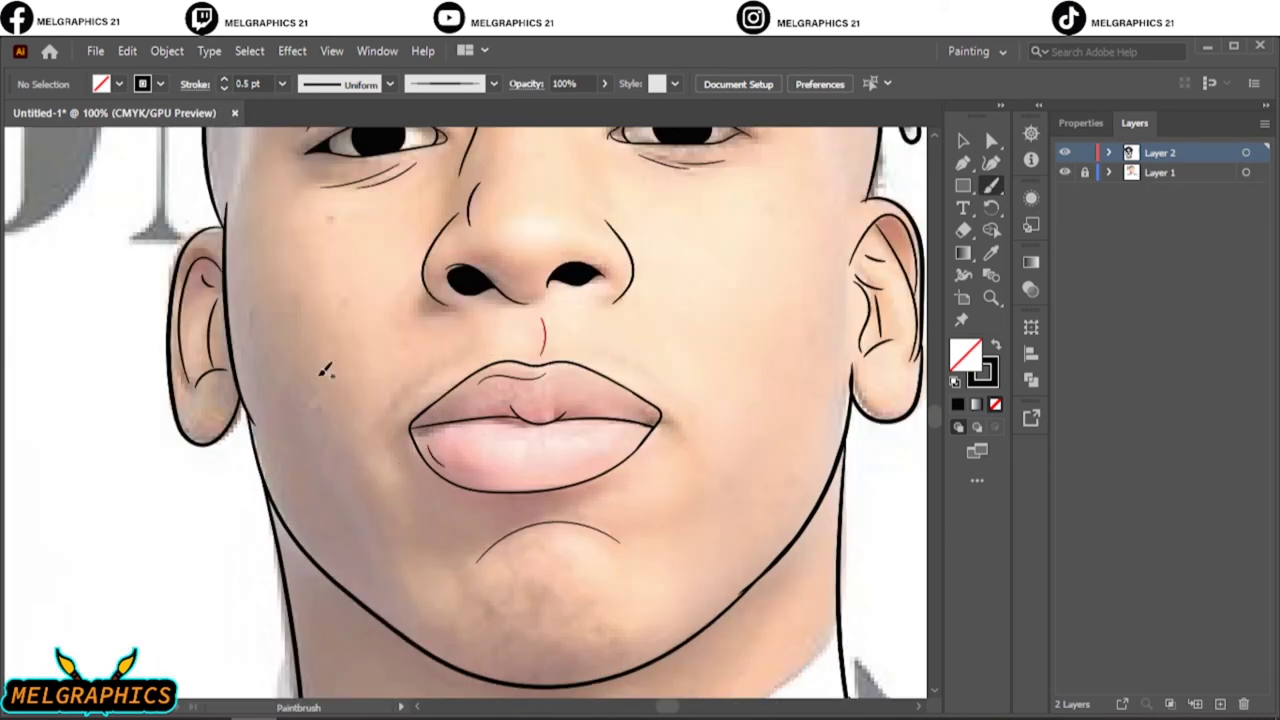
pyautogui.hotkey('ctrl', '0')
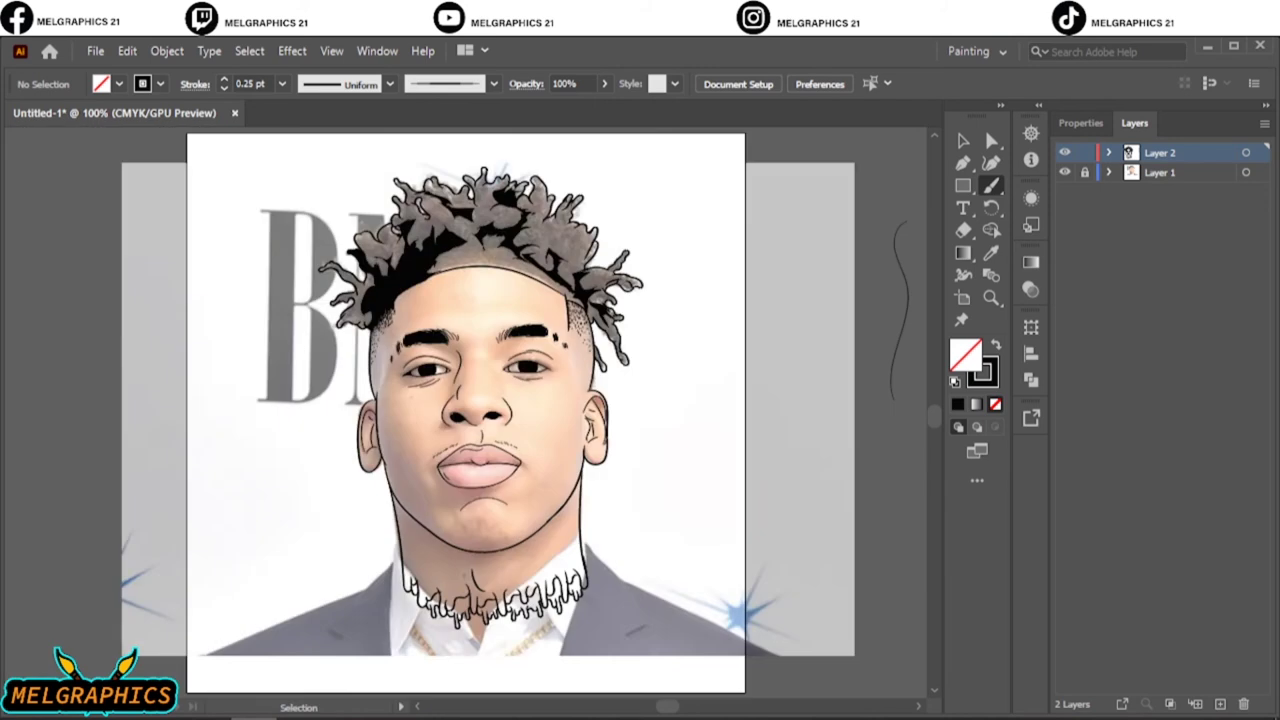
pyautogui.click(1064, 172)
pyautogui.press('v')
pyautogui.moveTo(280, 162); pyautogui.dragTo(738, 265)
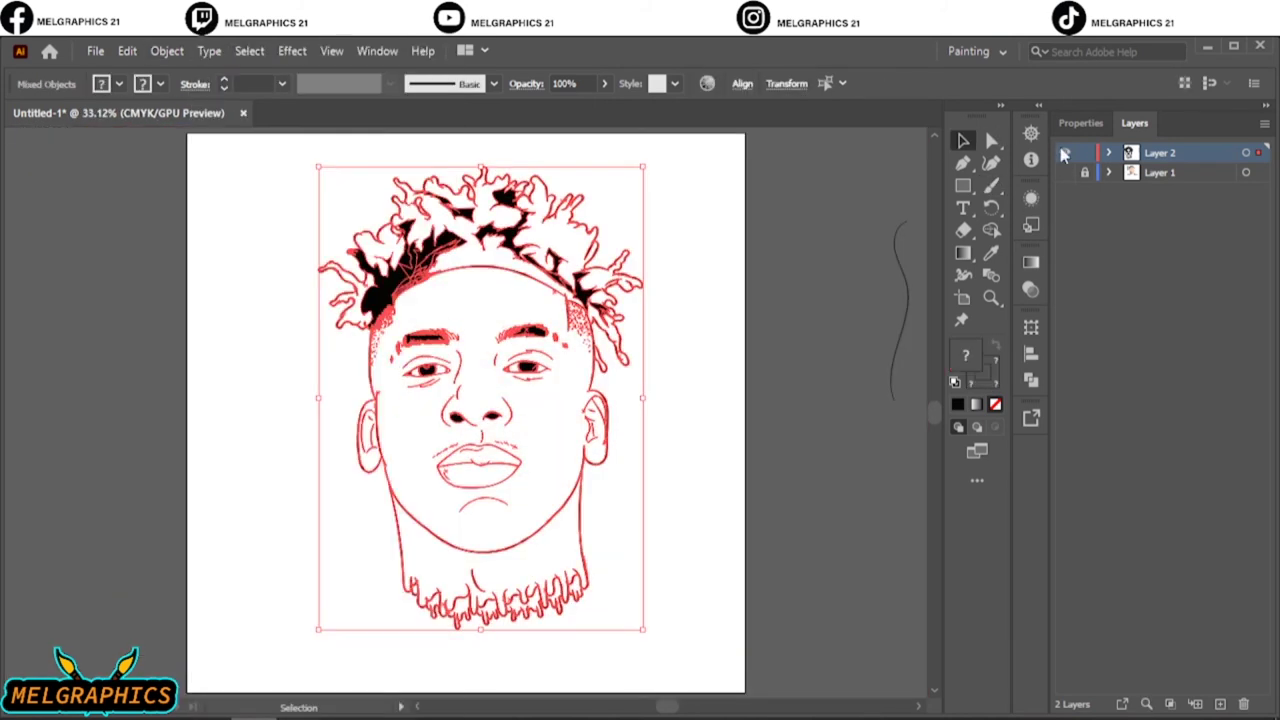
# Duplicate Layer 2, lock the copy, and set the fill colour to #F7A65E.
pyautogui.moveTo(1160, 152); pyautogui.dragTo(1220, 705)
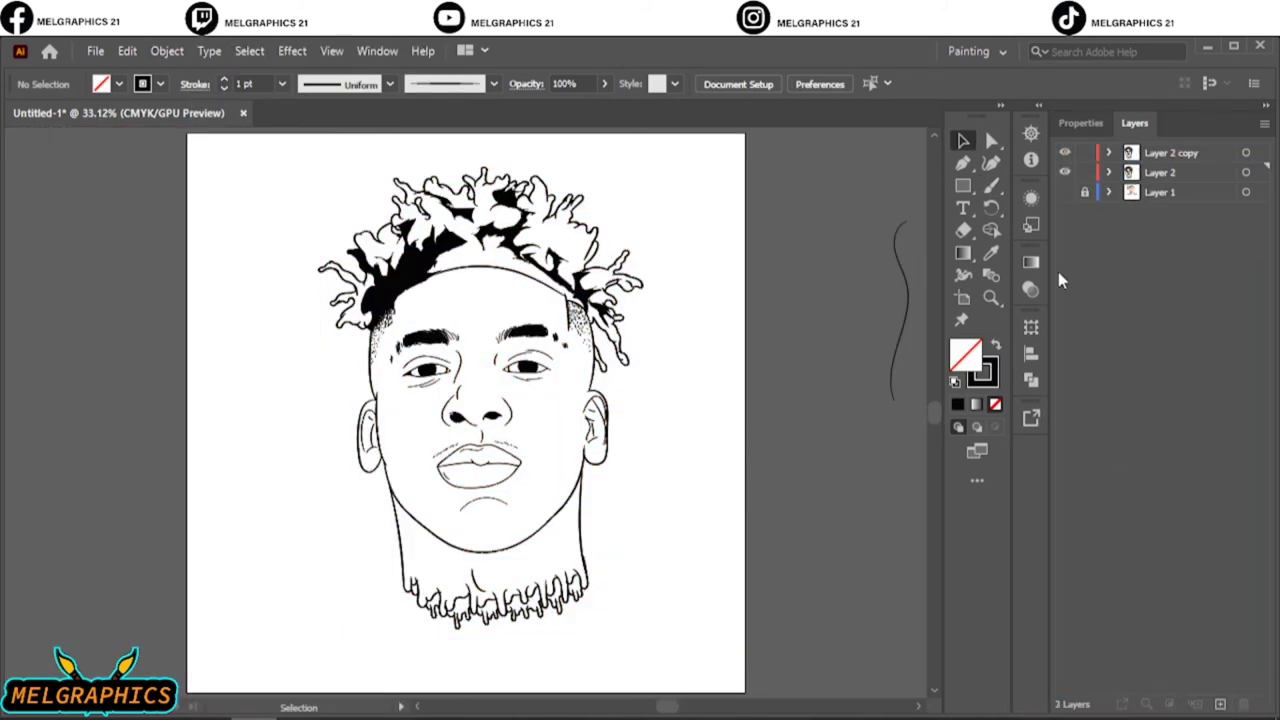
pyautogui.click(1084, 152)
pyautogui.hotkey('shift', 'x')
pyautogui.doubleClick(978, 368)
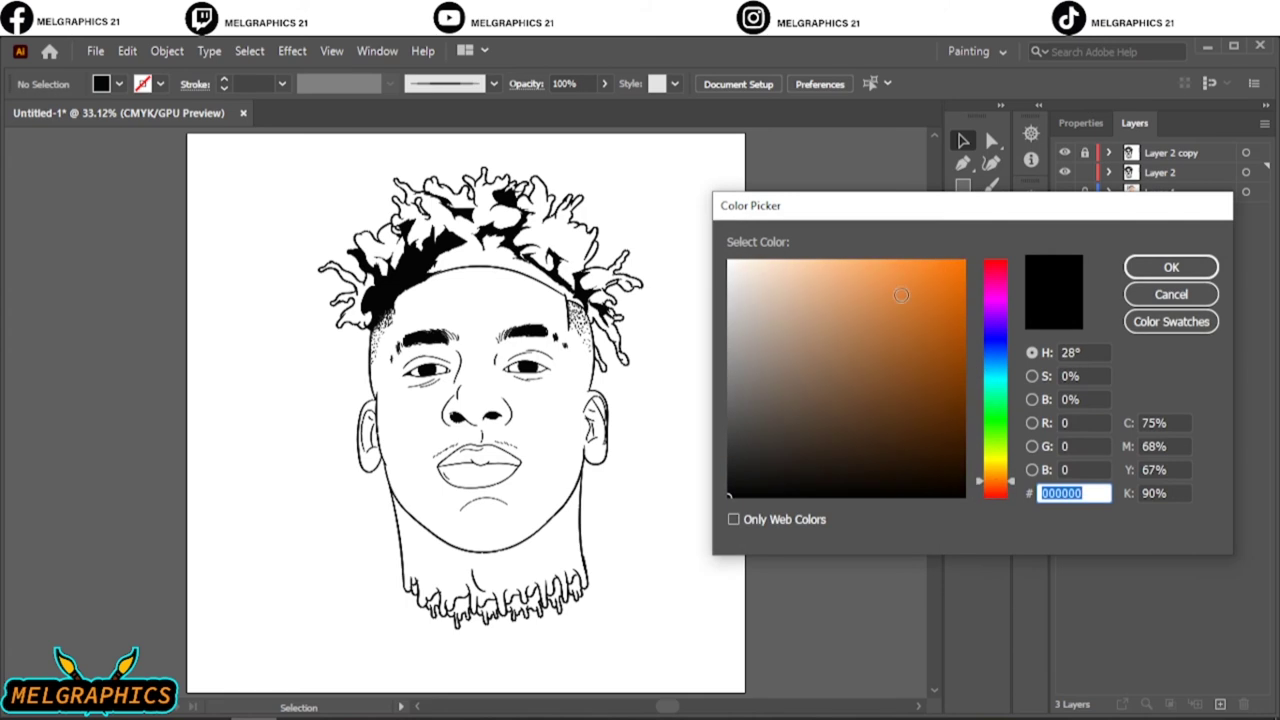
pyautogui.write('F7A65E')
pyautogui.press('Return')
# Draw an #F7A65E rectangle over the portrait and adjust its CMYK colour balance.
pyautogui.press('m')
pyautogui.moveTo(260, 162); pyautogui.dragTo(685, 663)
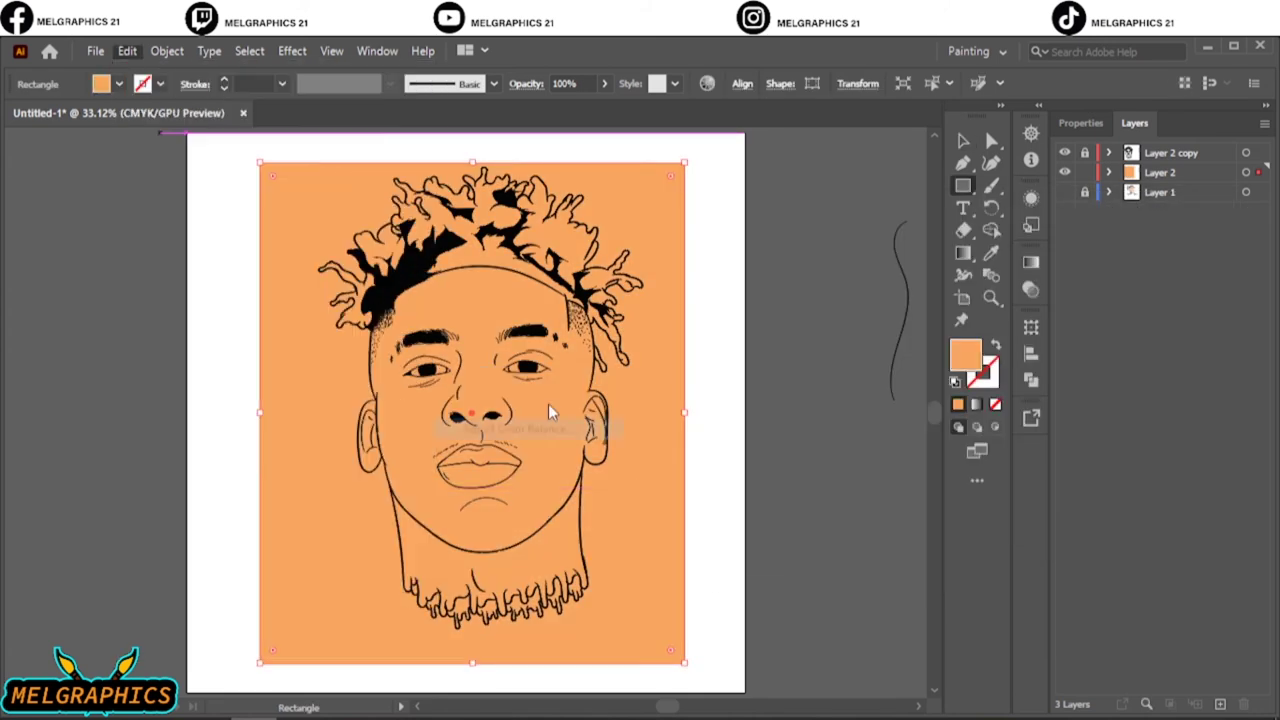
pyautogui.moveTo(970, 303); pyautogui.dragTo(968, 221)
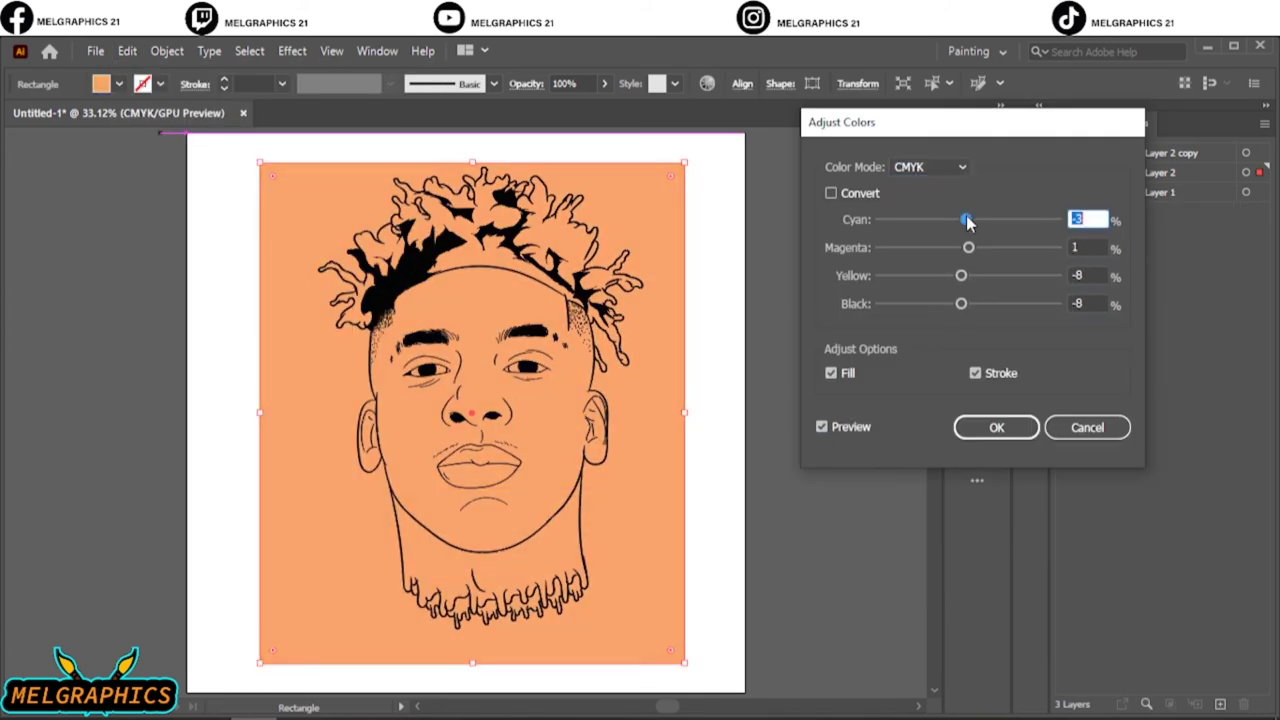
pyautogui.click(997, 427)
pyautogui.press('v')
pyautogui.hotkey('ctrl', 'a')
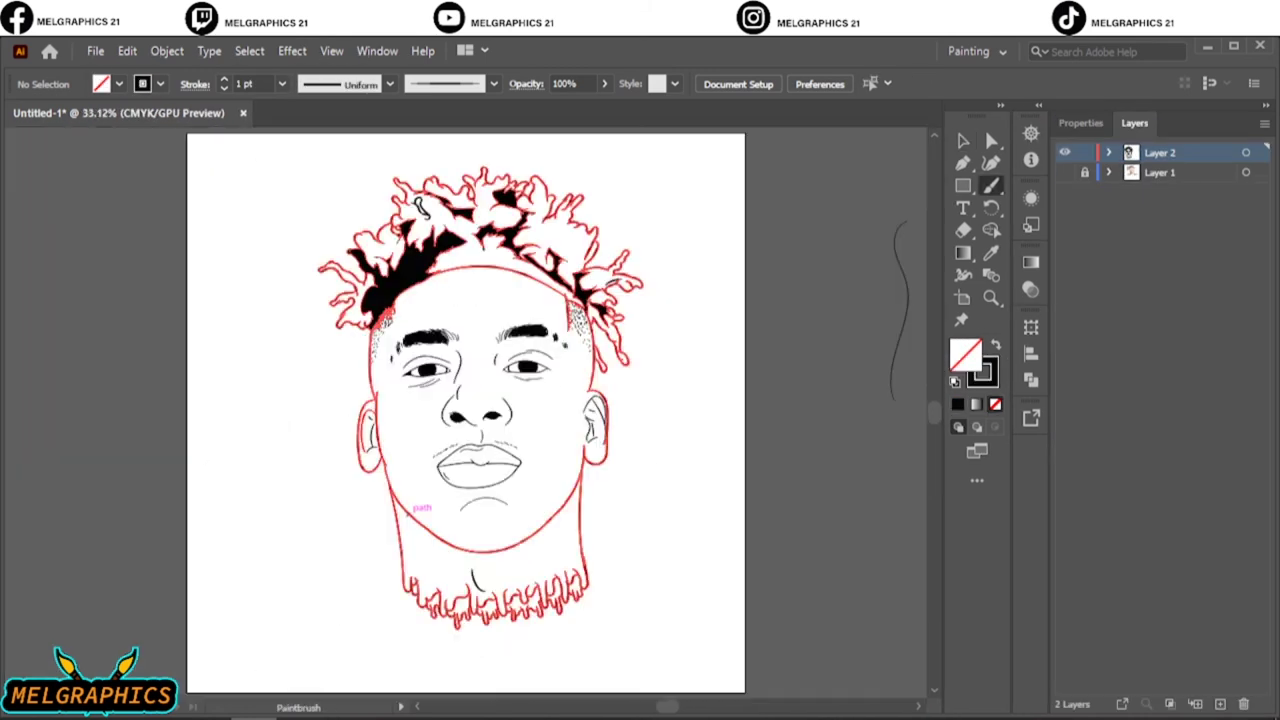
pyautogui.press('v')
pyautogui.hotkey('ctrl', 'a')
pyautogui.hotkey('ctrl', 'shift', 'a')
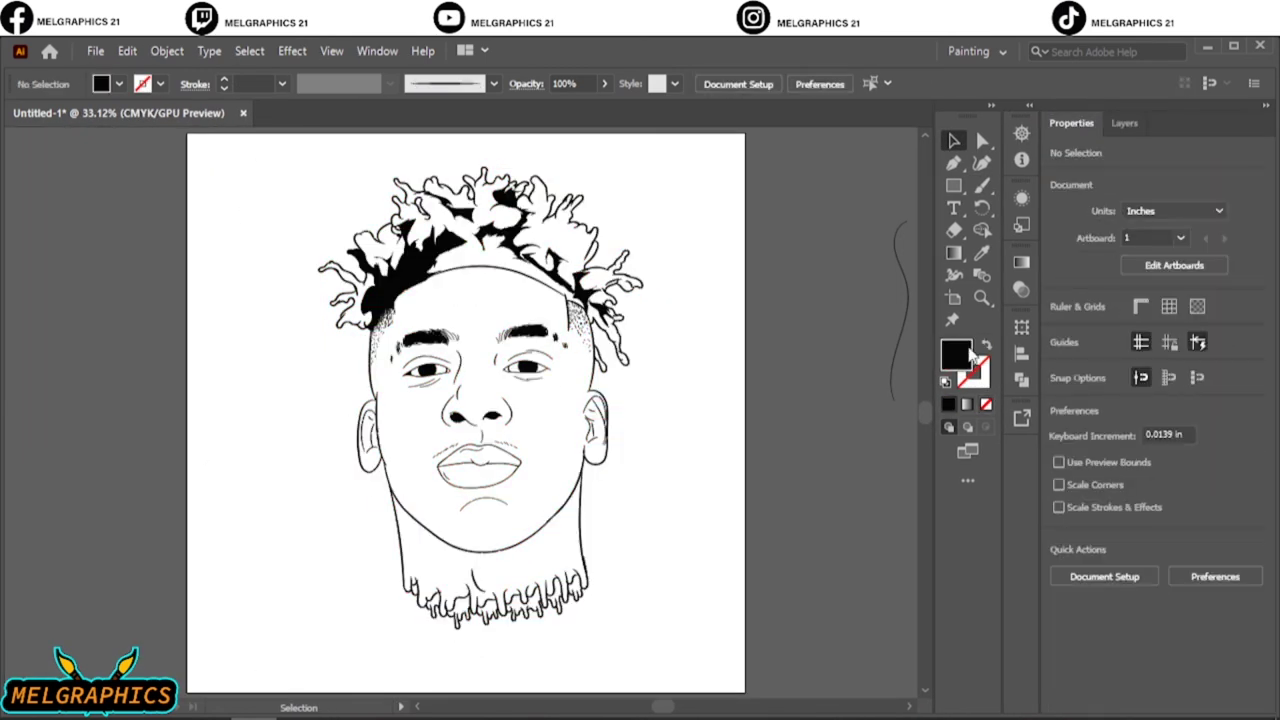
# Redraw the orange skin rectangle over the face and send it behind the line art.
pyautogui.doubleClick(955, 352)
pyautogui.click(1180, 266)
pyautogui.moveTo(263, 163); pyautogui.dragTo(714, 654)
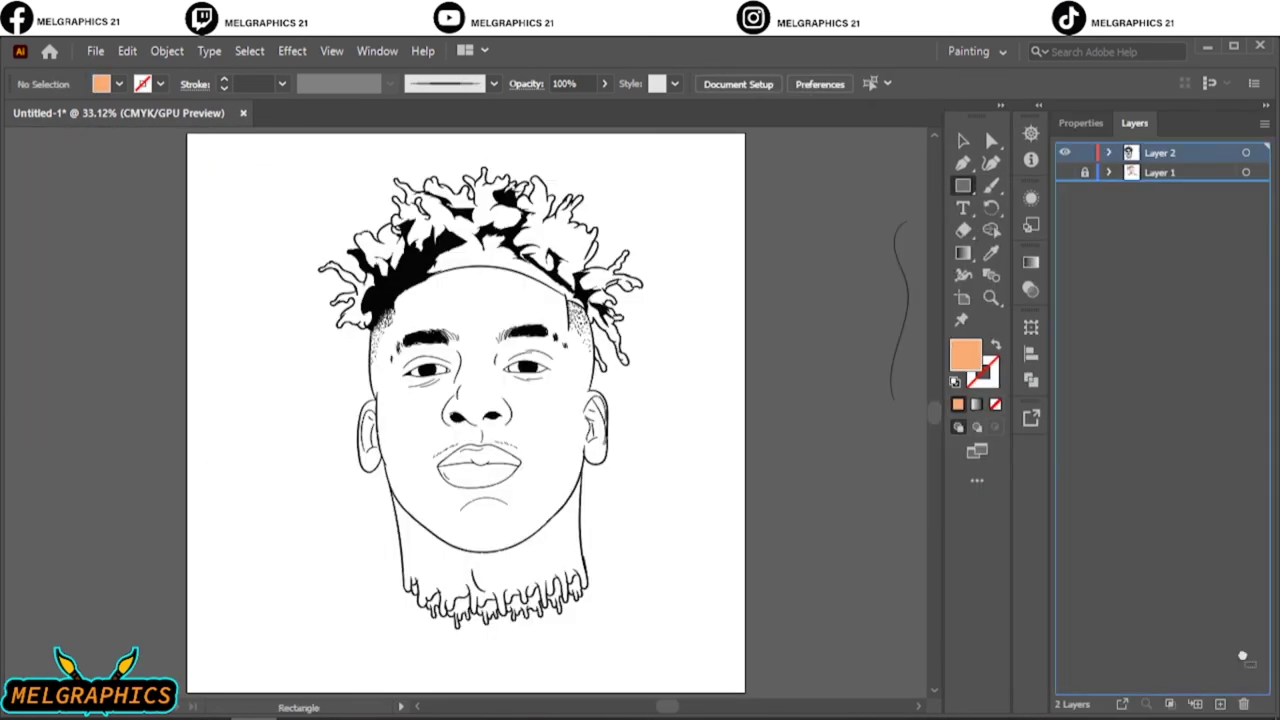
pyautogui.moveTo(277, 157); pyautogui.dragTo(640, 531)
pyautogui.rightClick(609, 77)
pyautogui.click(837, 457)
# Tweak the rectangle's cyan, magenta and yellow balance using Edit Colors > Adjust Colors.
pyautogui.click(127, 51)
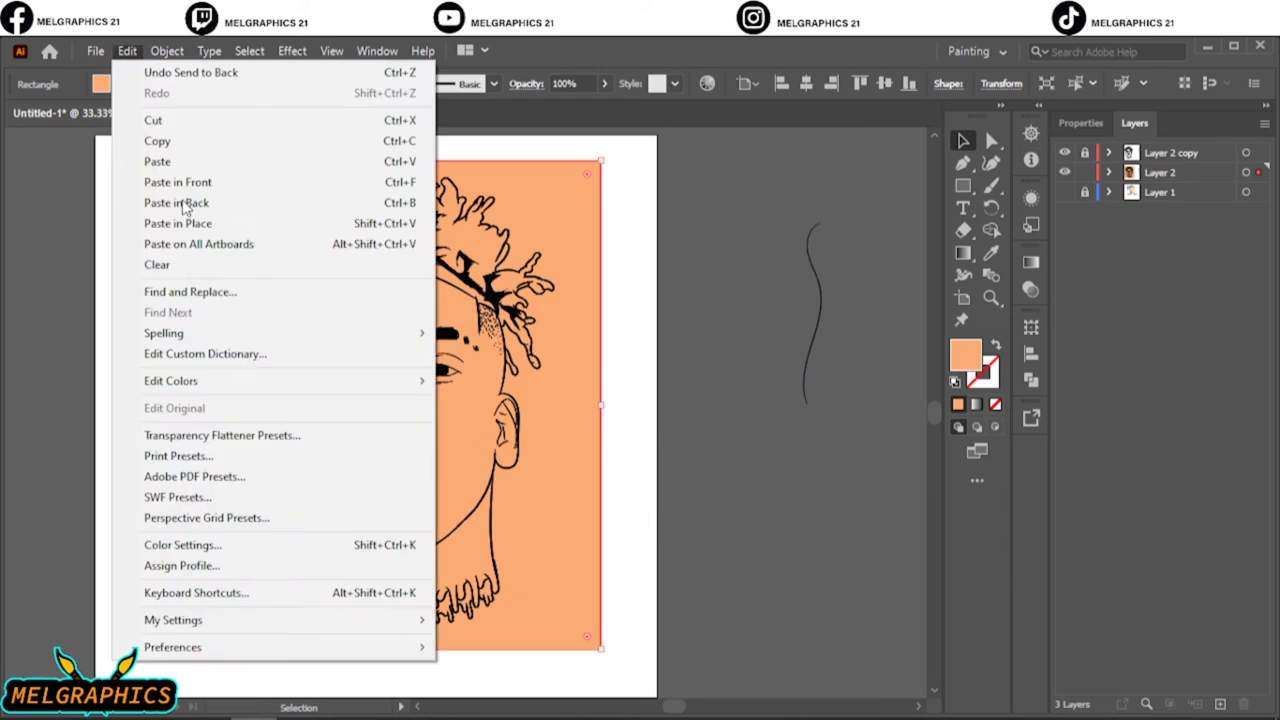
pyautogui.click(500, 402)
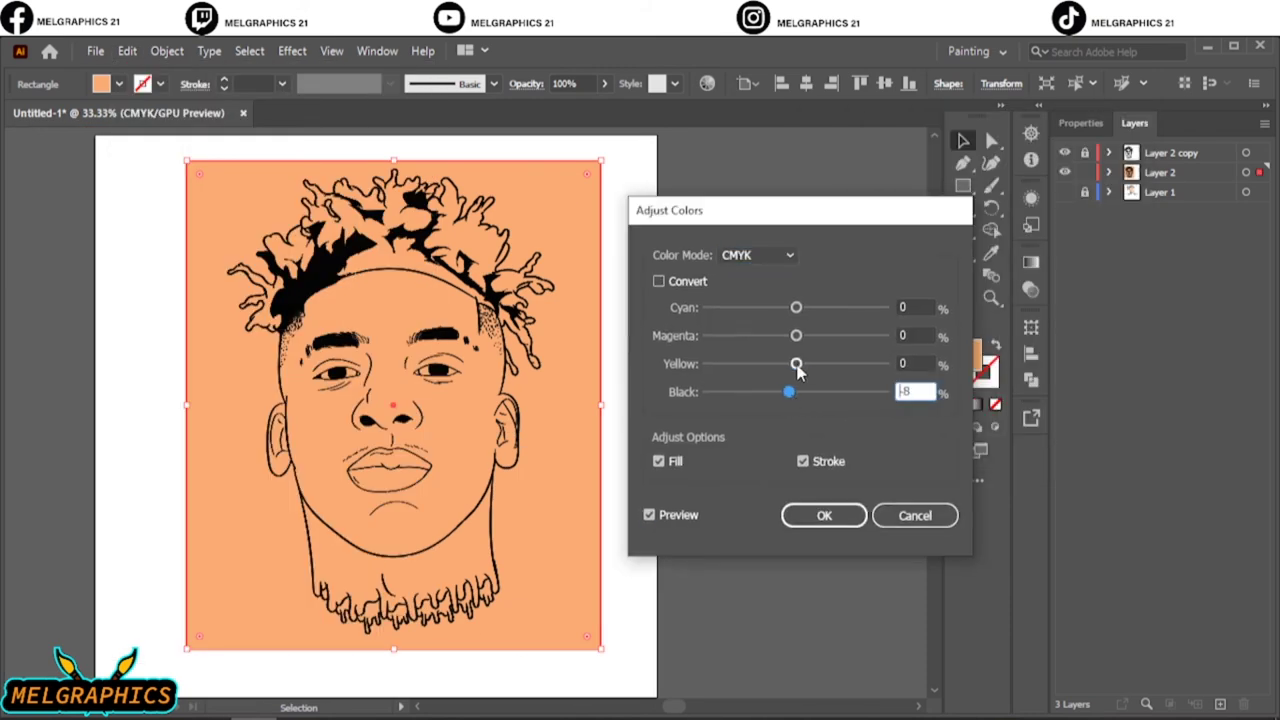
pyautogui.moveTo(796, 364); pyautogui.dragTo(798, 307)
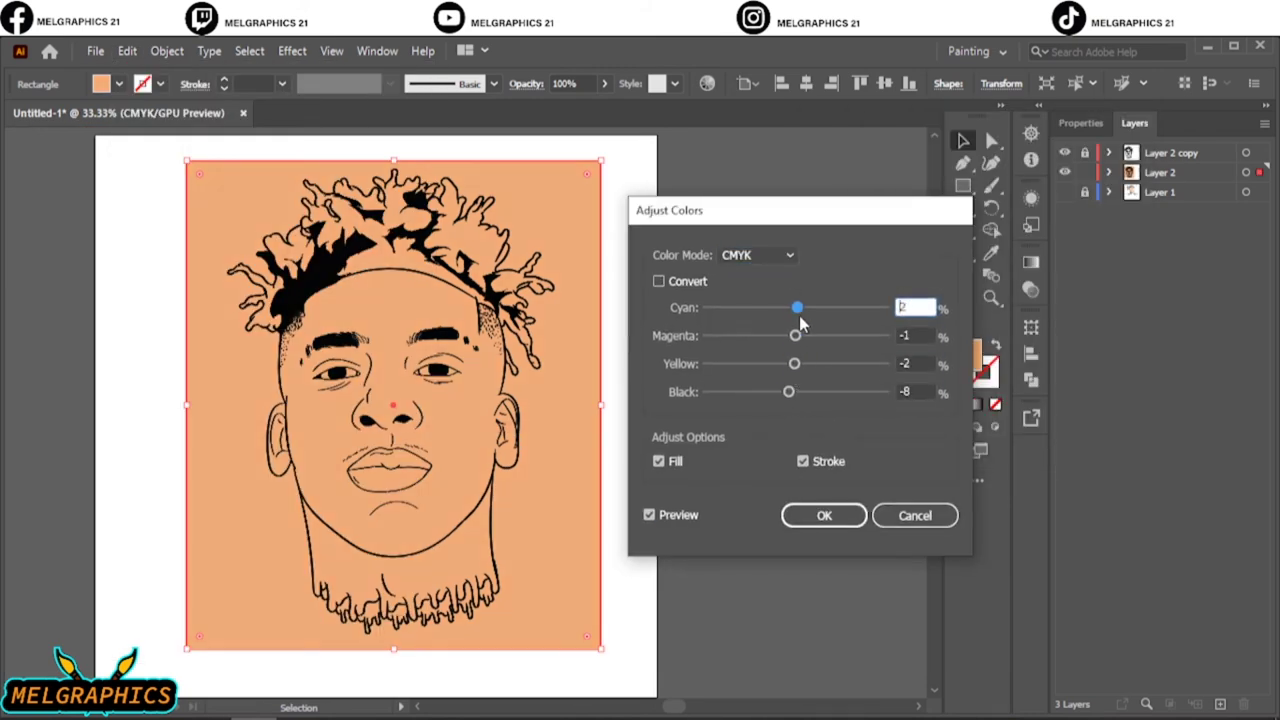
pyautogui.click(824, 515)
pyautogui.click(760, 400)
pyautogui.click(330, 250)
# Recolour a stray orange shape in the hair with the dark brown #1C110C using the Eyedropper.
pyautogui.rightClick(600, 113)
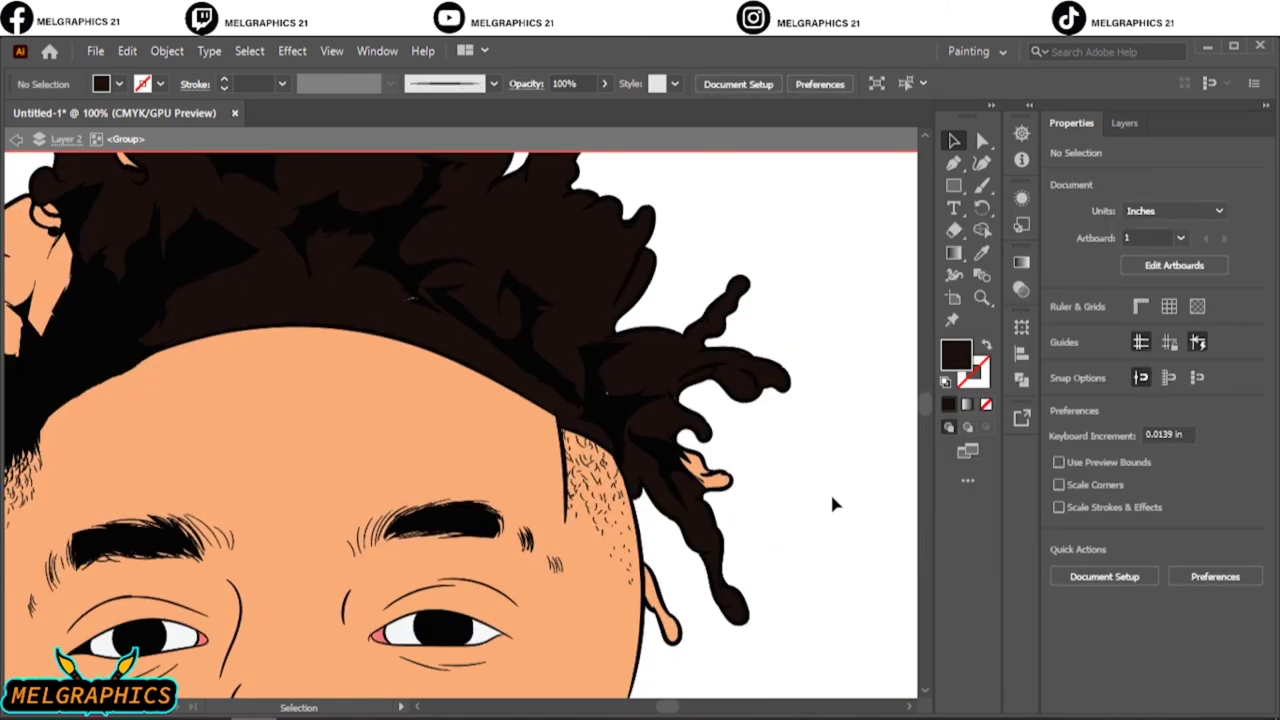
pyautogui.click(1134, 123)
pyautogui.scroll(-5, 1128, 428)
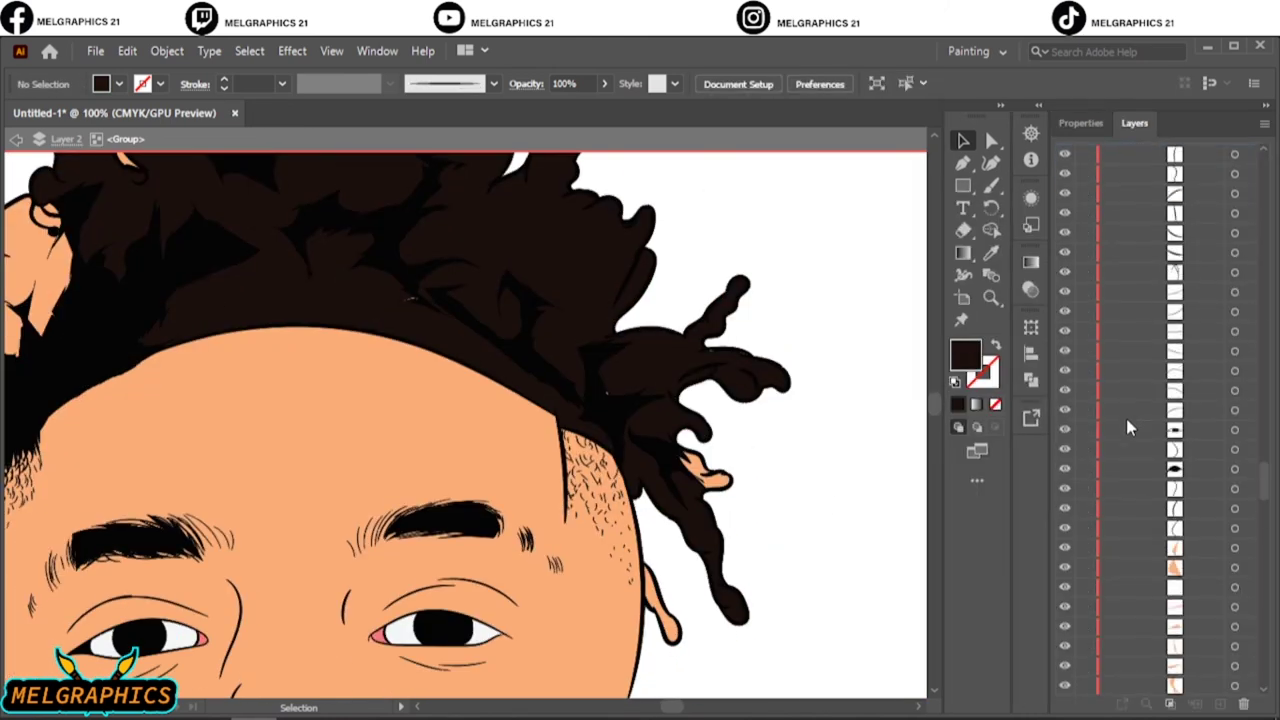
pyautogui.scroll(10, 1128, 428)
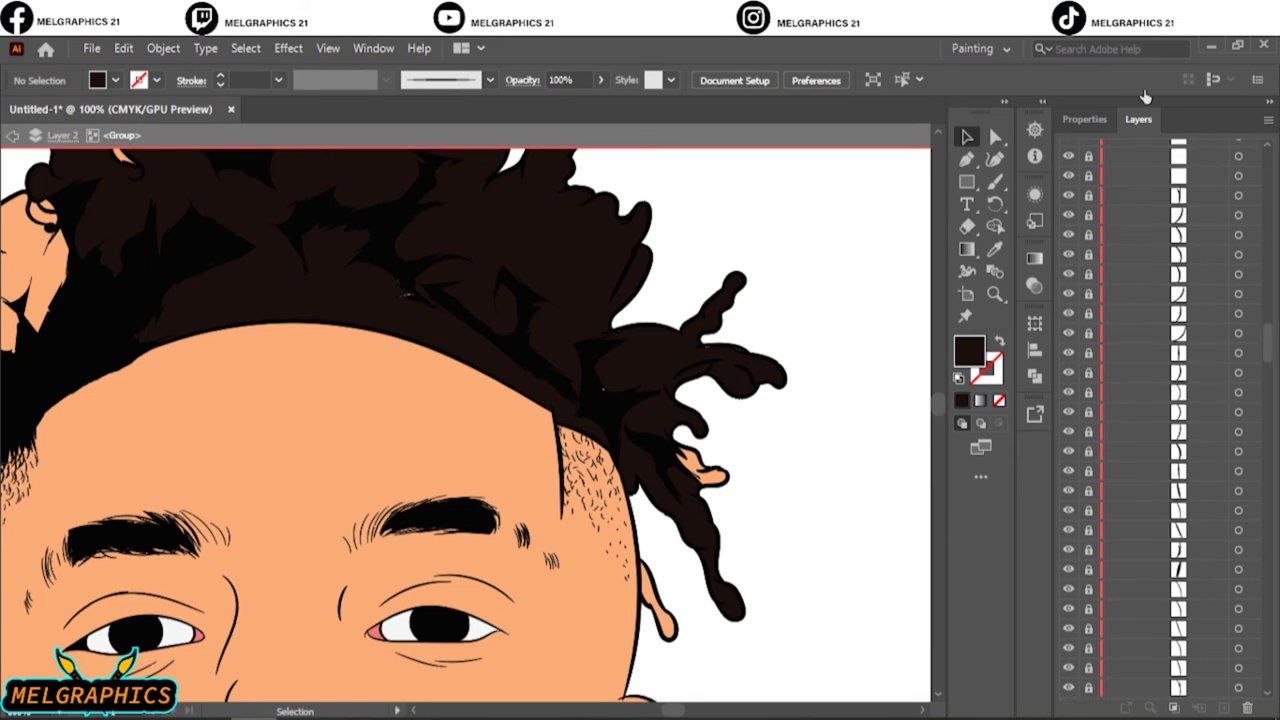
pyautogui.click(710, 476)
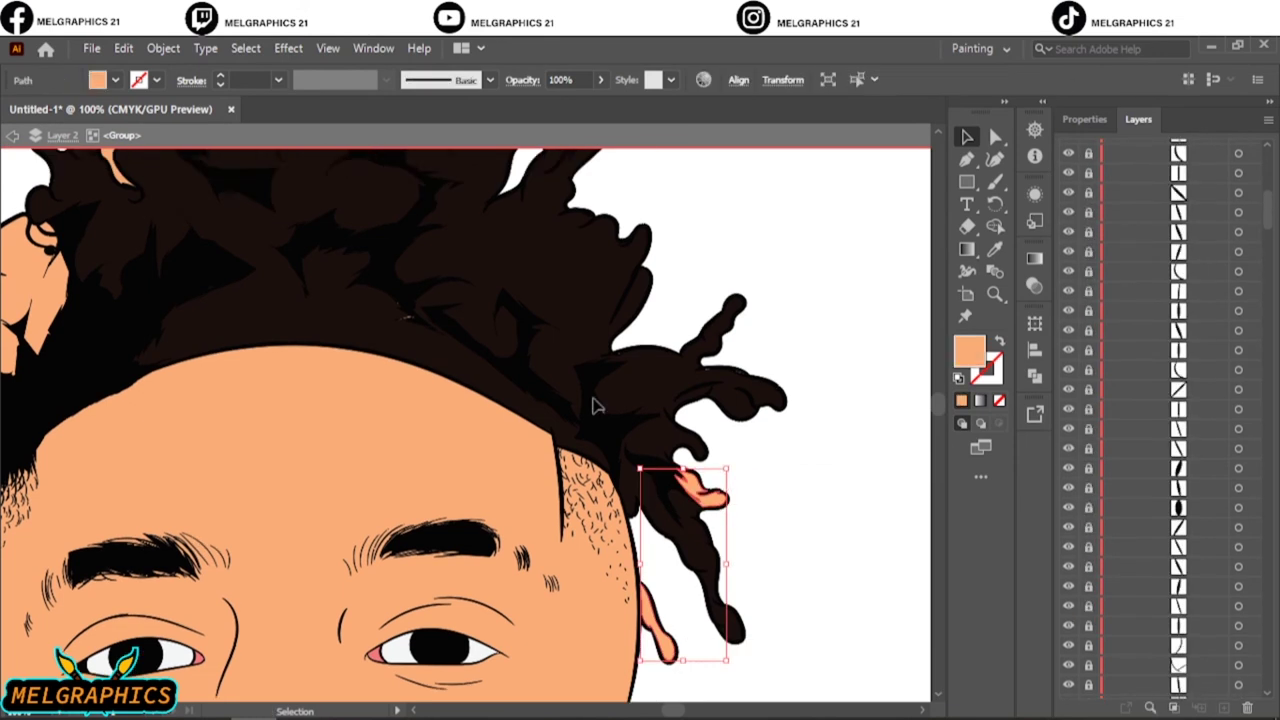
pyautogui.scroll(3, 594, 405)
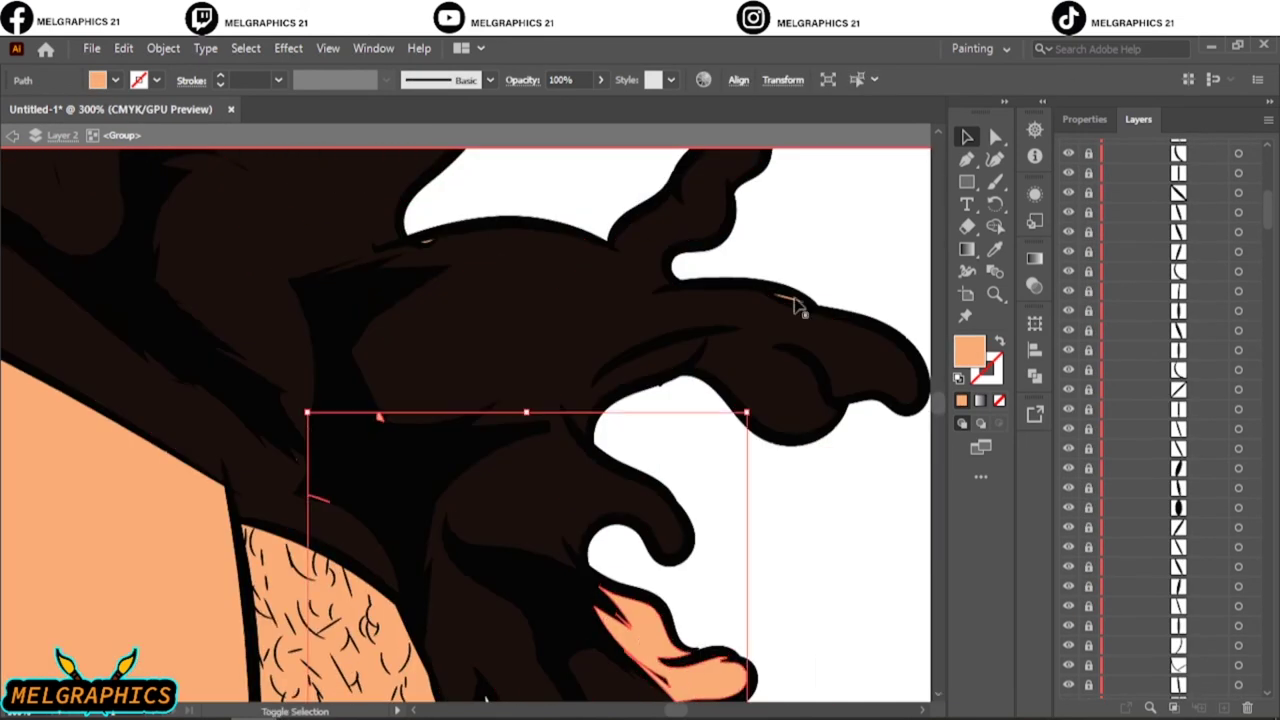
pyautogui.press('i')
pyautogui.click(500, 330)
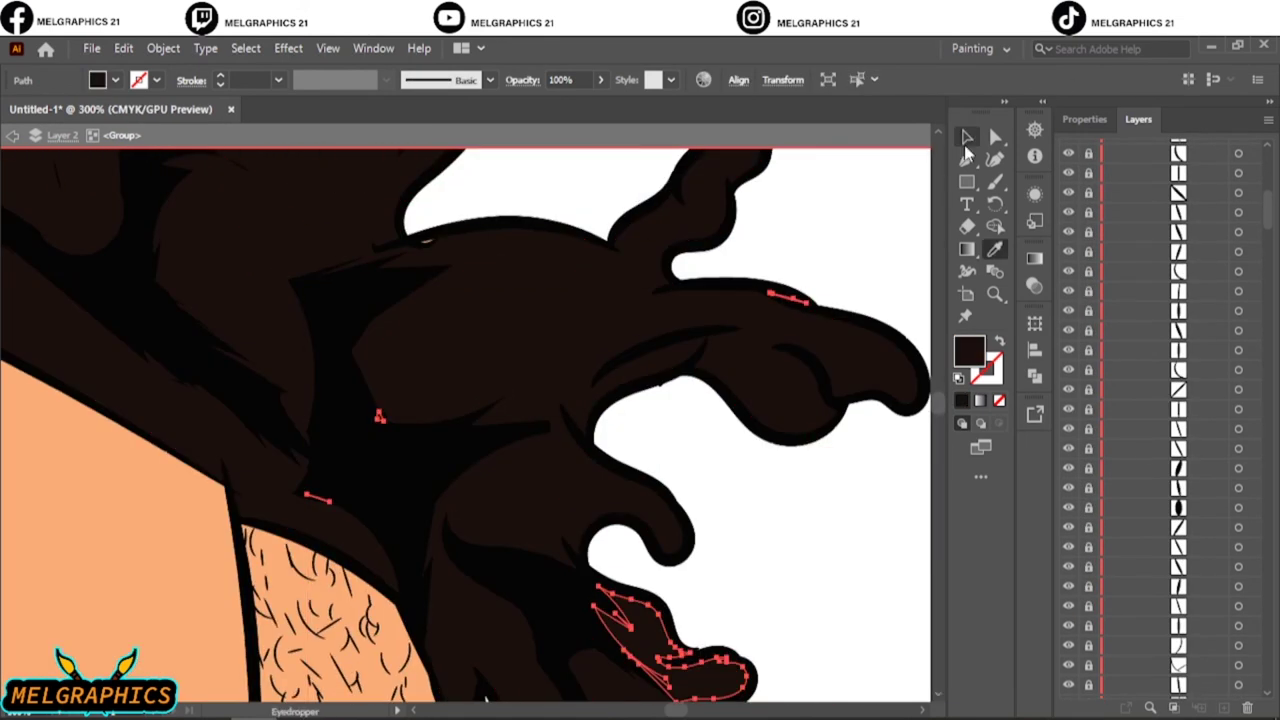
pyautogui.click(967, 137)
# Select another orange hair fragment and the orange ear piece, then clear the selection.
pyautogui.click(391, 346)
pyautogui.scroll(3, 320, 508)
pyautogui.scroll(-3, 282, 470)
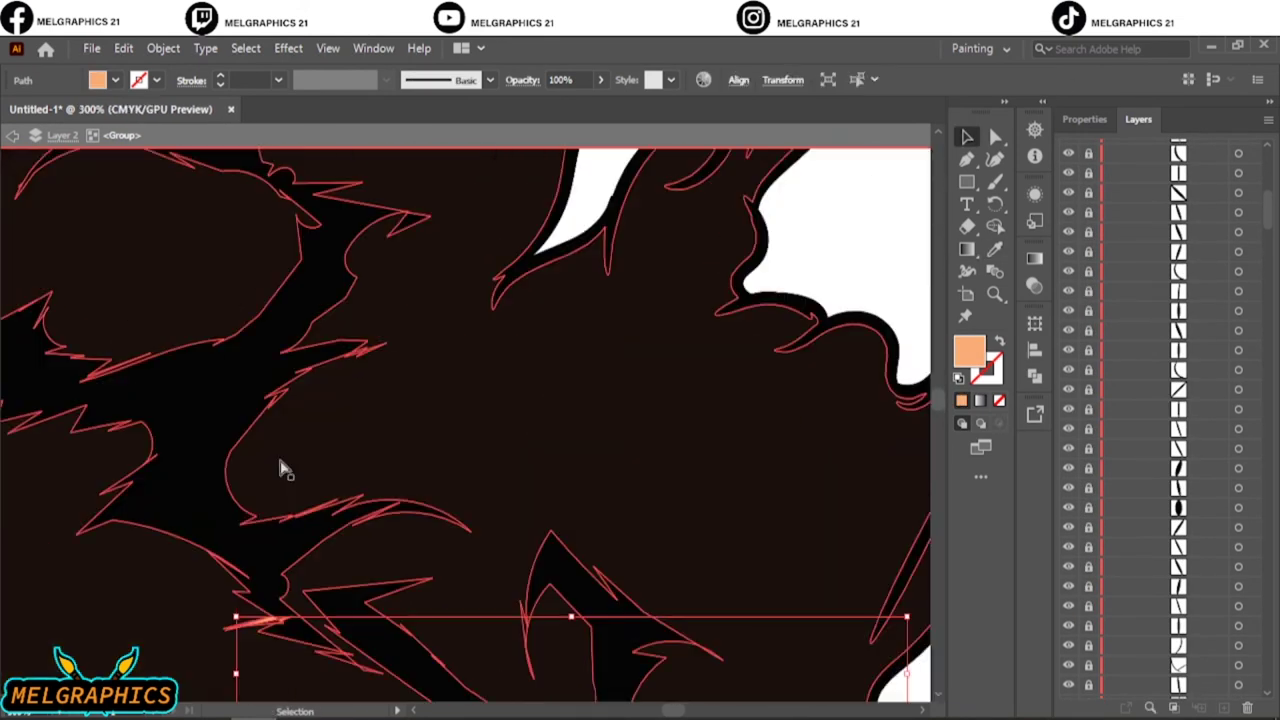
pyautogui.scroll(-3, 282, 470)
pyautogui.keyDown('shift'); pyautogui.click(294, 329); pyautogui.keyUp('shift')
pyautogui.scroll(2, 213, 423)
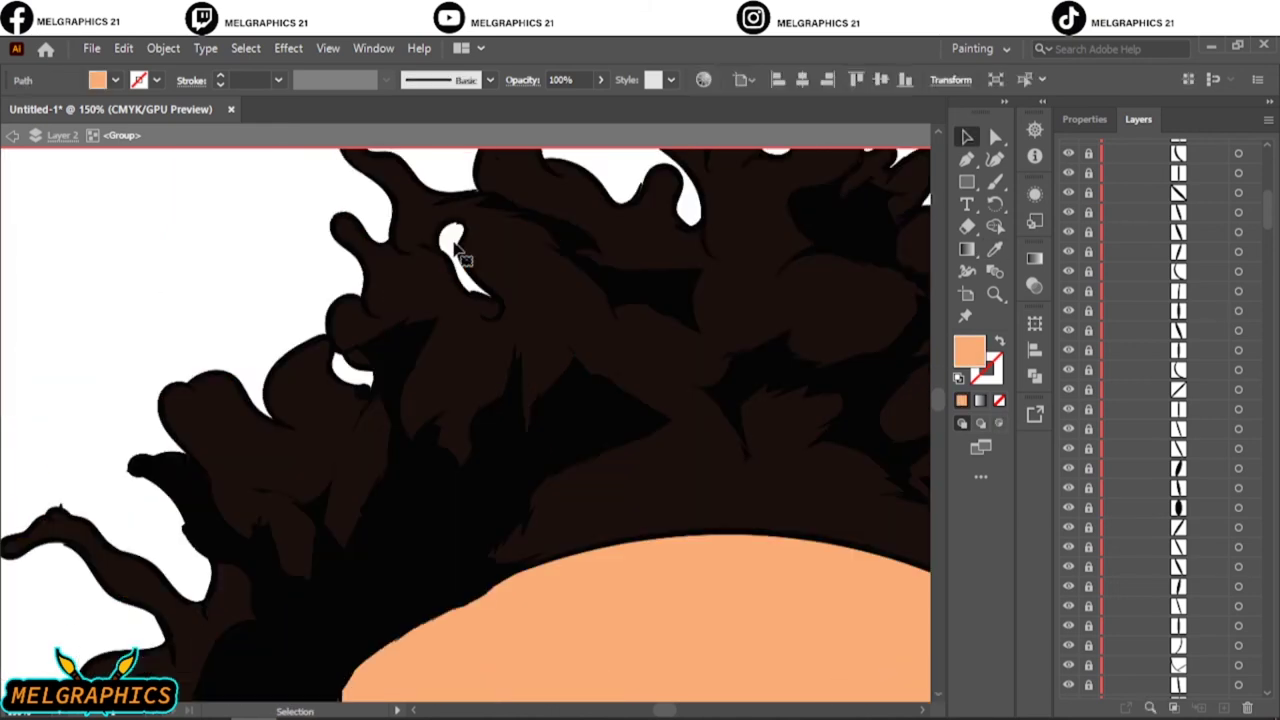
pyautogui.scroll(-2, 457, 251)
pyautogui.click(805, 192)
pyautogui.scroll(-2, 803, 191)
# Leave the isolated hair group and switch to the Direct Selection tool (A).
pyautogui.doubleClick(801, 184)
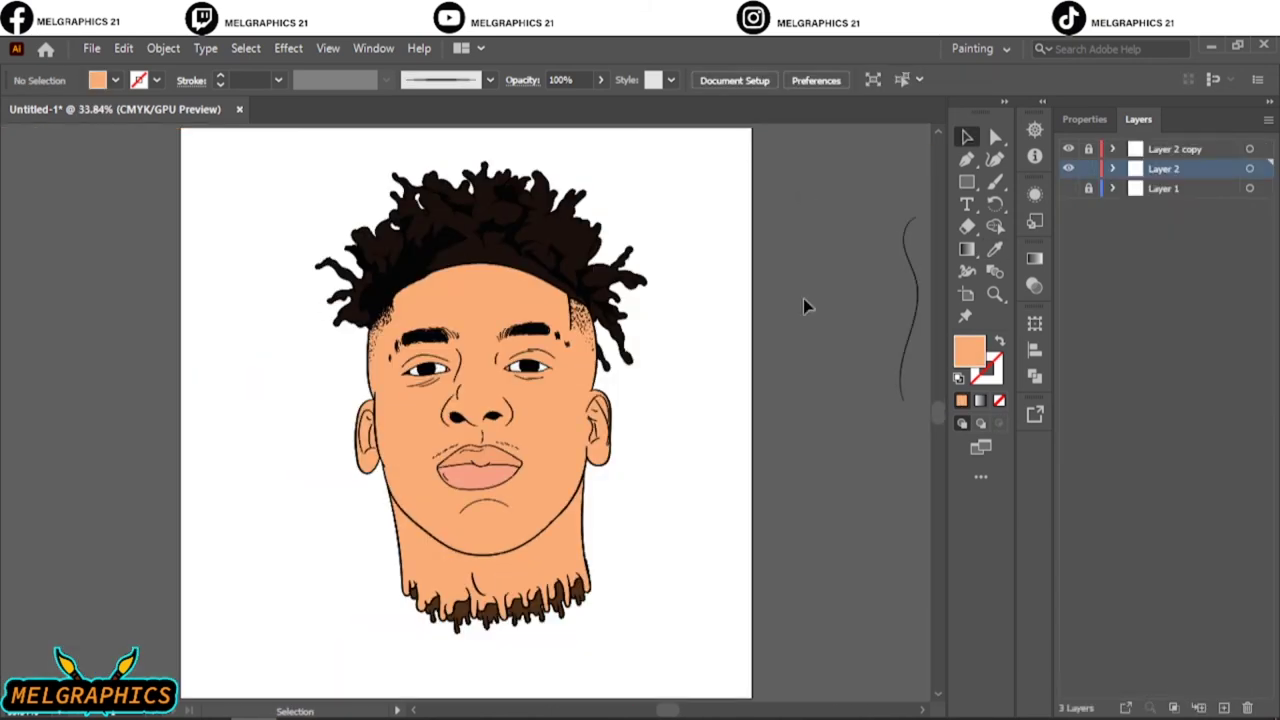
pyautogui.press('a')
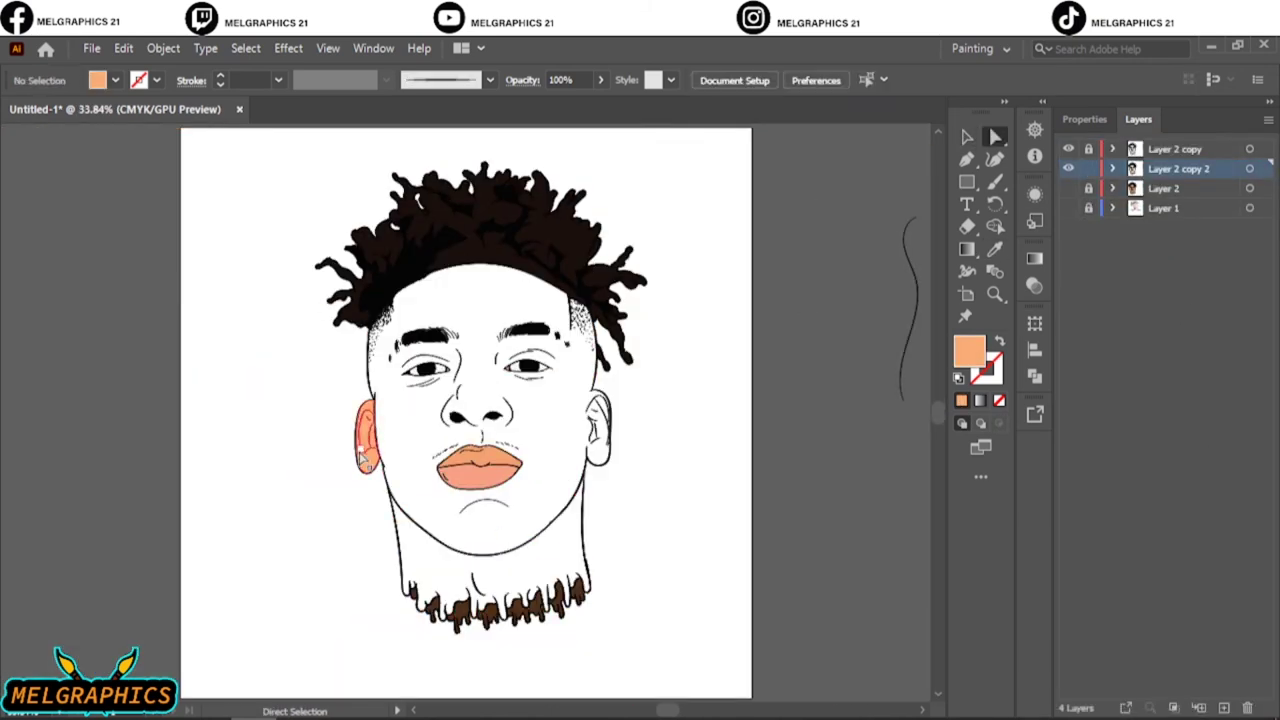
pyautogui.scroll(5, 366, 420)
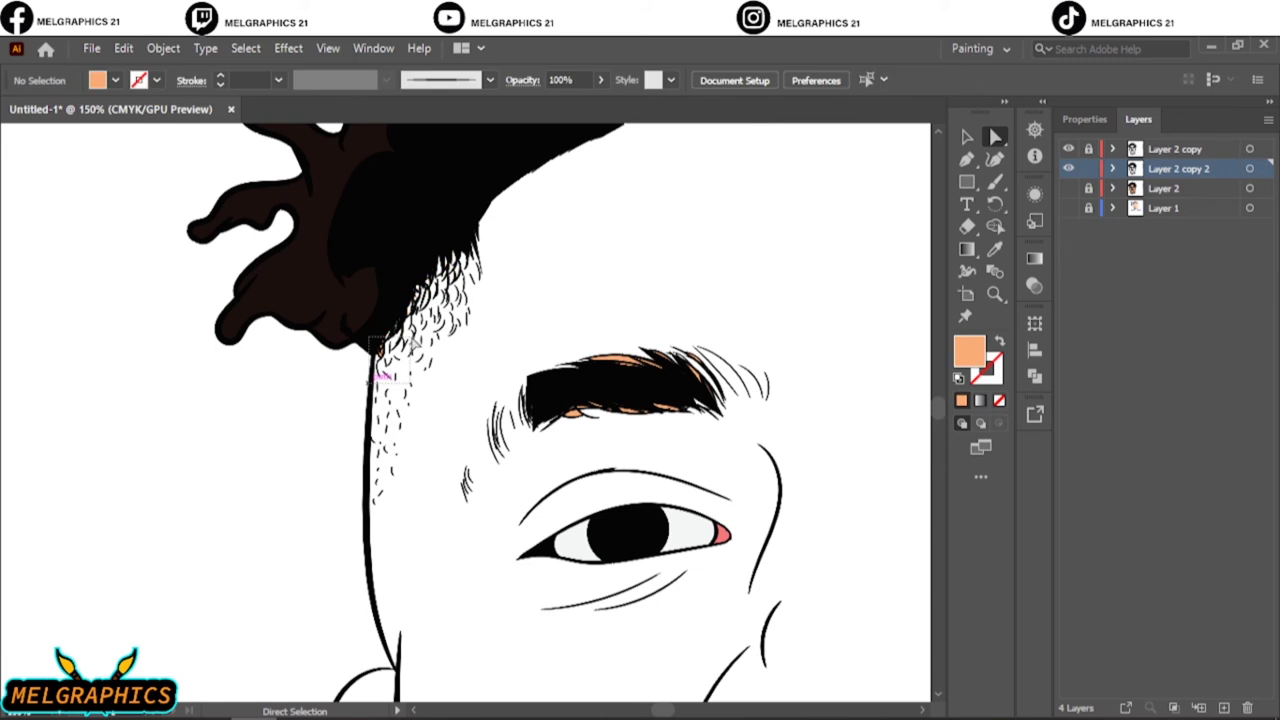
pyautogui.scroll(-3, 437, 408)
pyautogui.hscroll(6, 500, 515)
pyautogui.scroll(4, 500, 515)
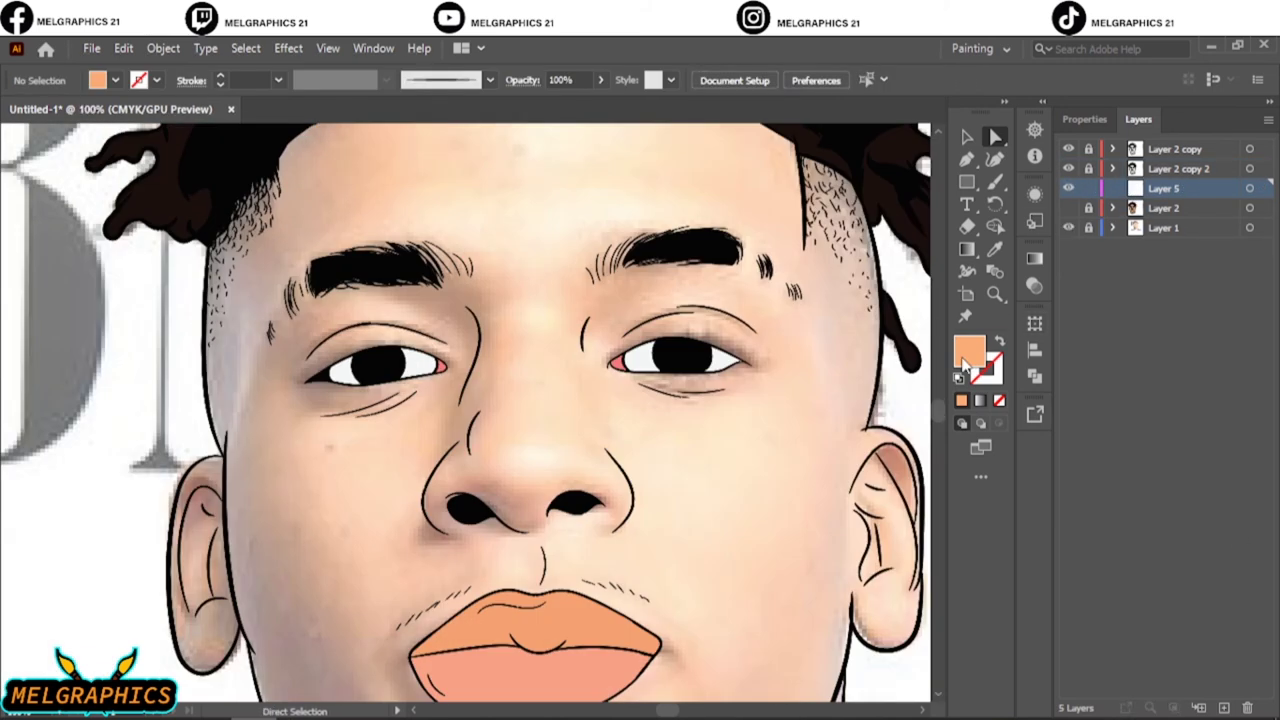
# Pencil shadow shapes beside the nostril and from under the eye to the nose.
pyautogui.click(1067, 228)
pyautogui.press('n')
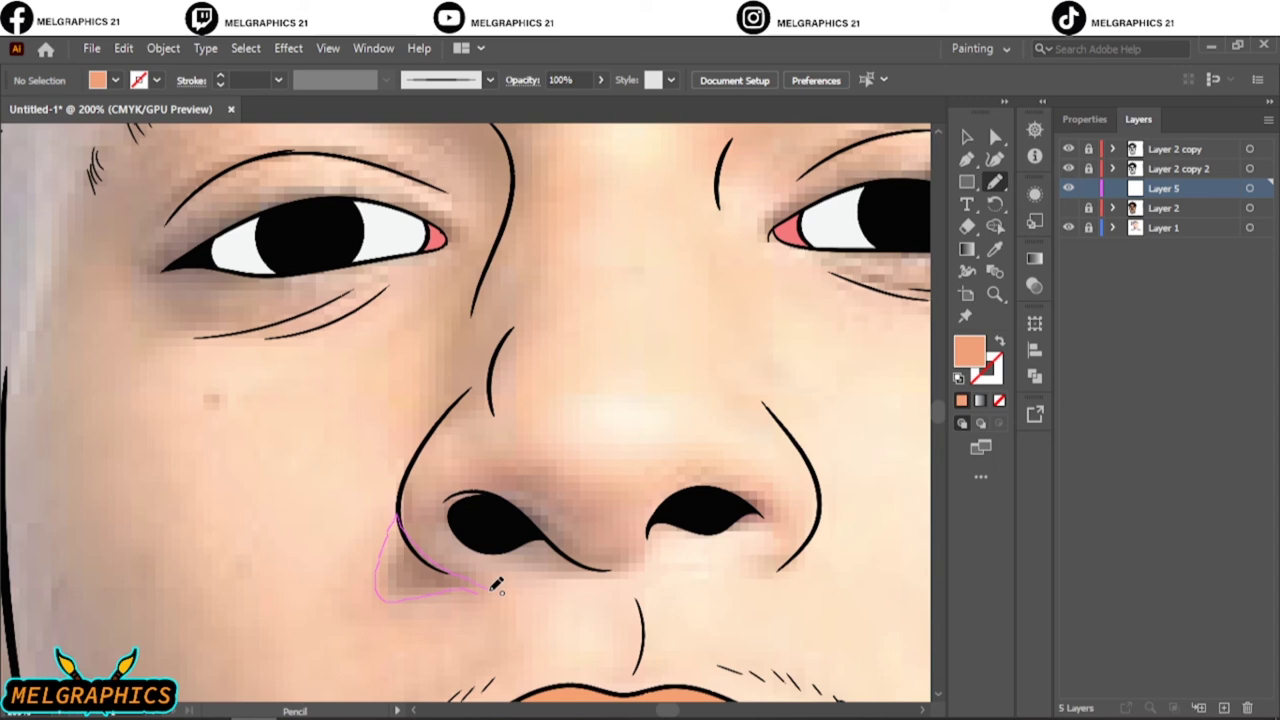
pyautogui.moveTo(491, 590); pyautogui.dragTo(404, 483)
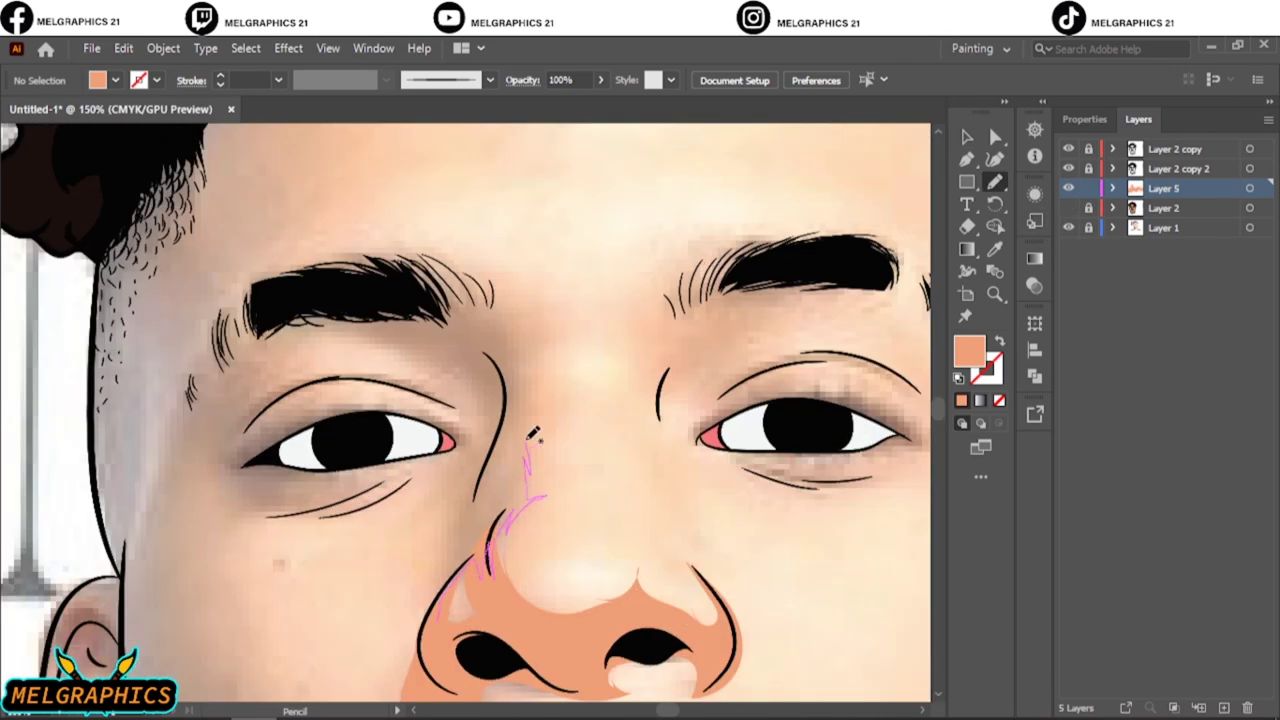
pyautogui.moveTo(452, 452); pyautogui.dragTo(519, 490)
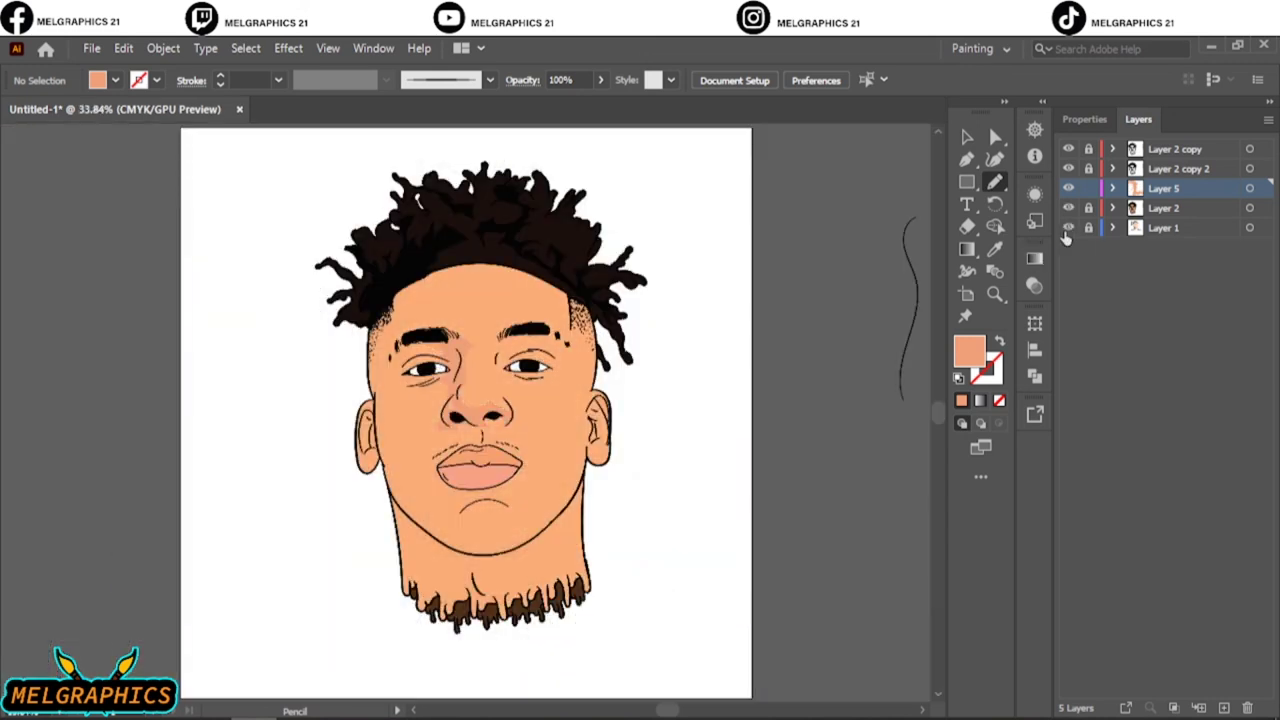
# Draw a temple shadow from the eyebrow to the hairline, down the face's left edge.
pyautogui.click(1068, 188)
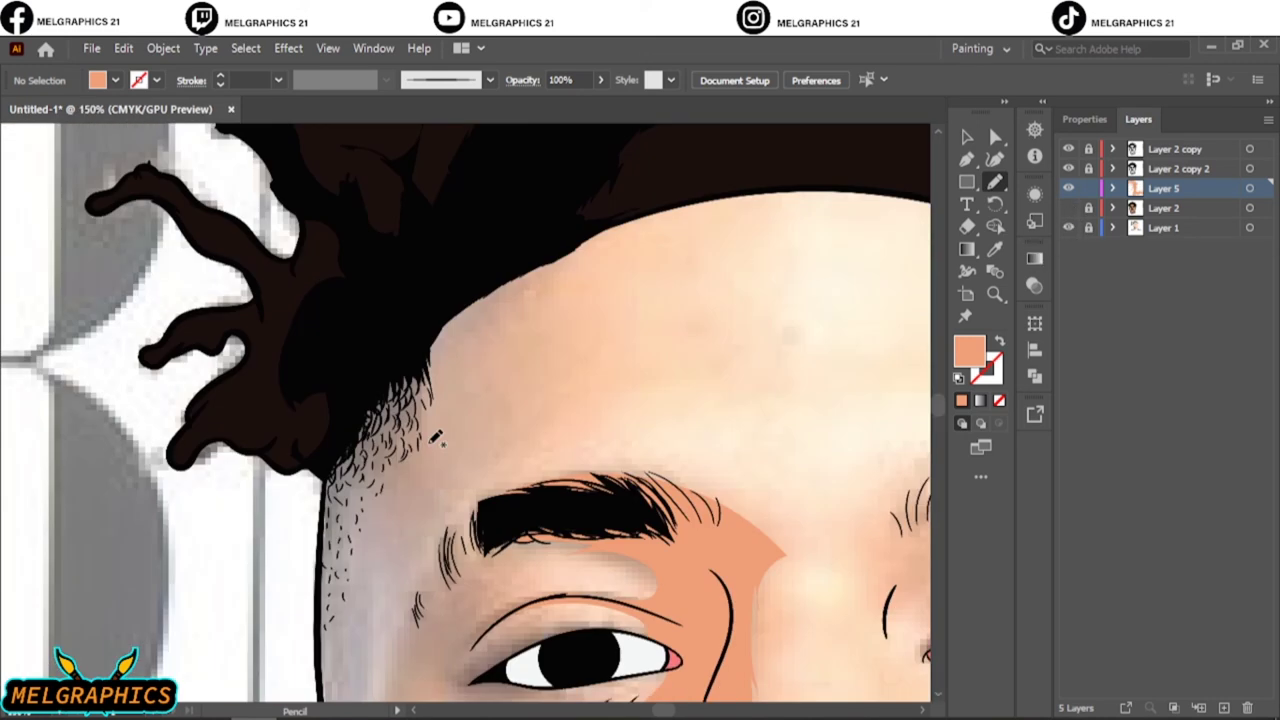
pyautogui.moveTo(462, 528); pyautogui.dragTo(225, 462)
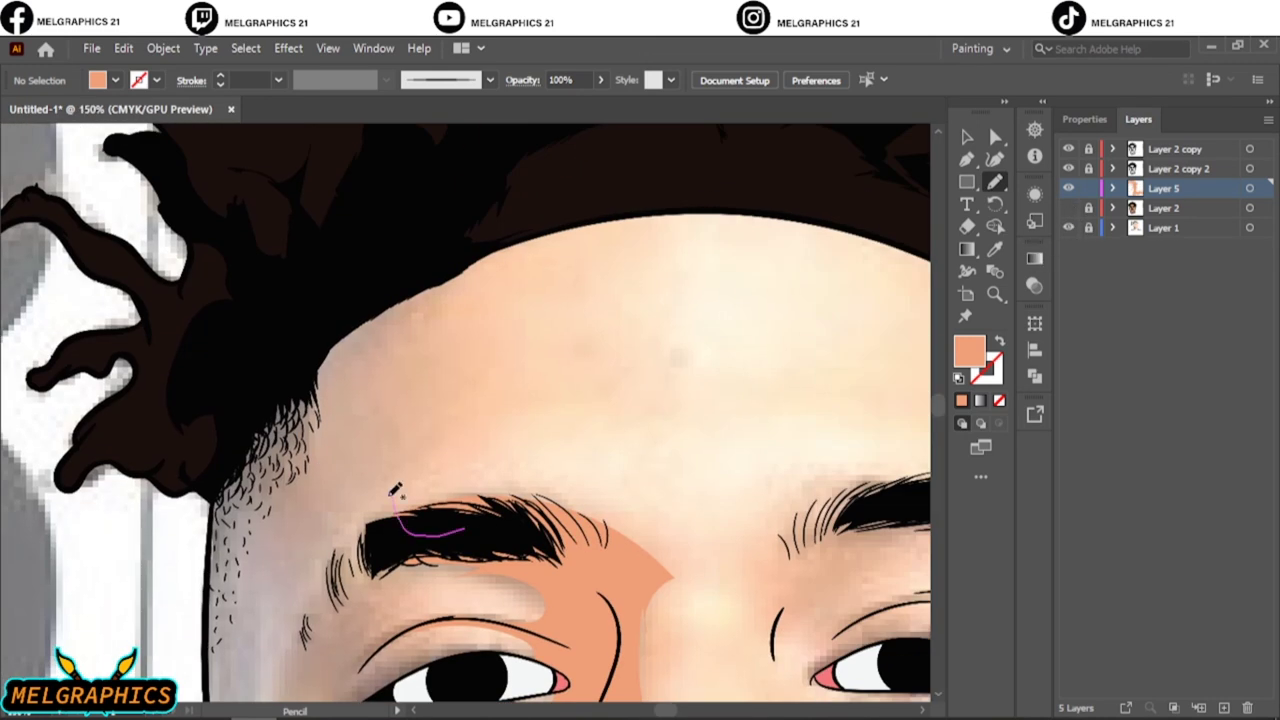
pyautogui.moveTo(216, 690); pyautogui.dragTo(236, 520)
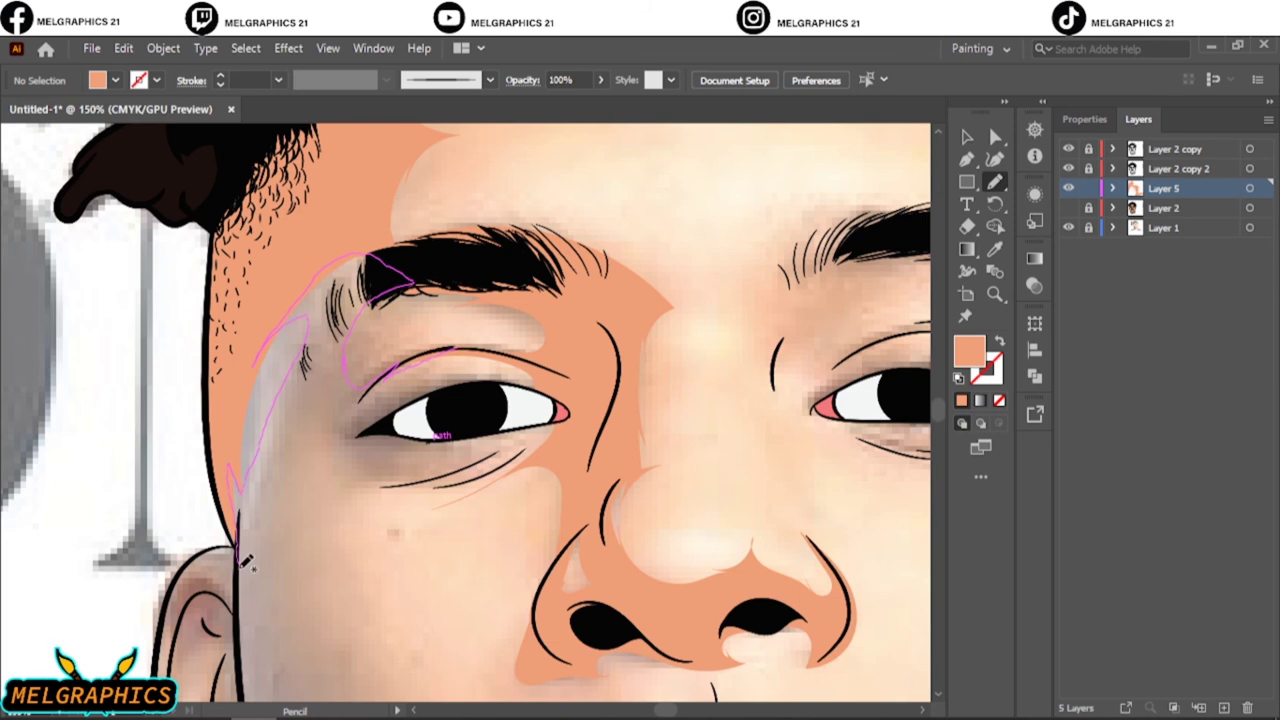
pyautogui.moveTo(432, 363); pyautogui.dragTo(436, 366)
# Draw darker shadow shapes down the left cheek and along the jaw.
pyautogui.hotkey('ctrl', '0')
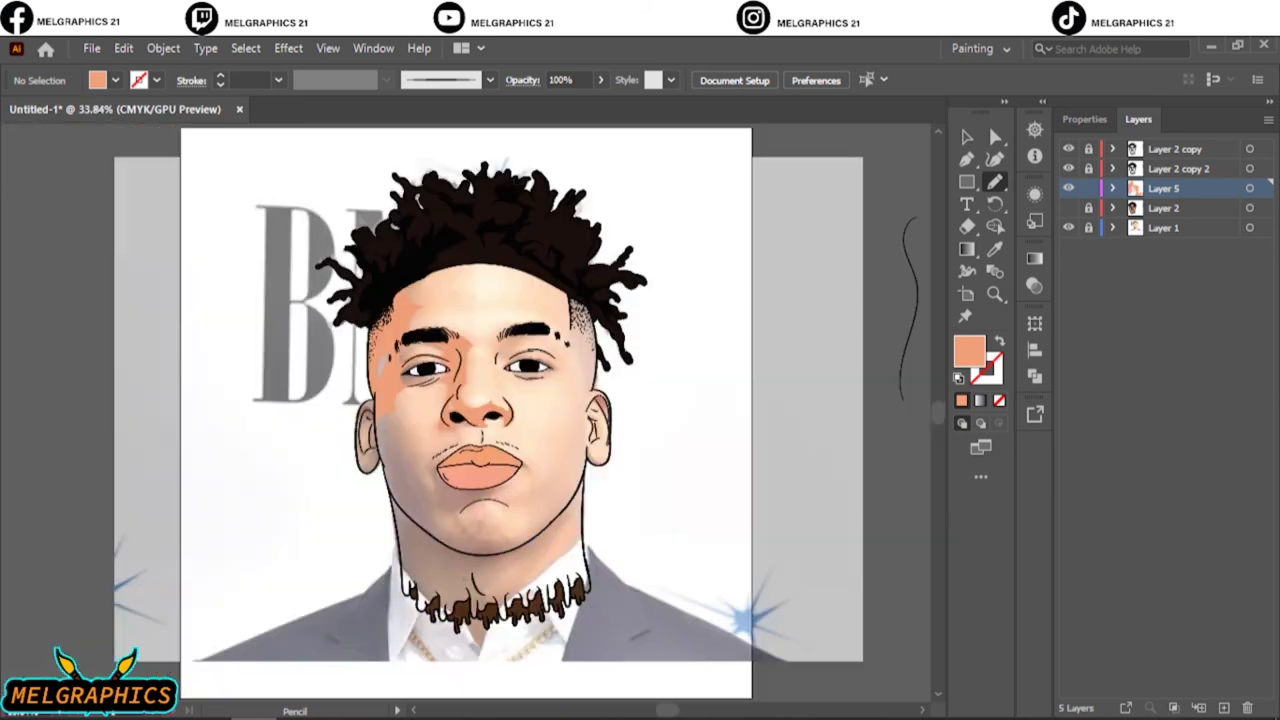
pyautogui.click(1068, 208)
pyautogui.hotkey('ctrl', '1')
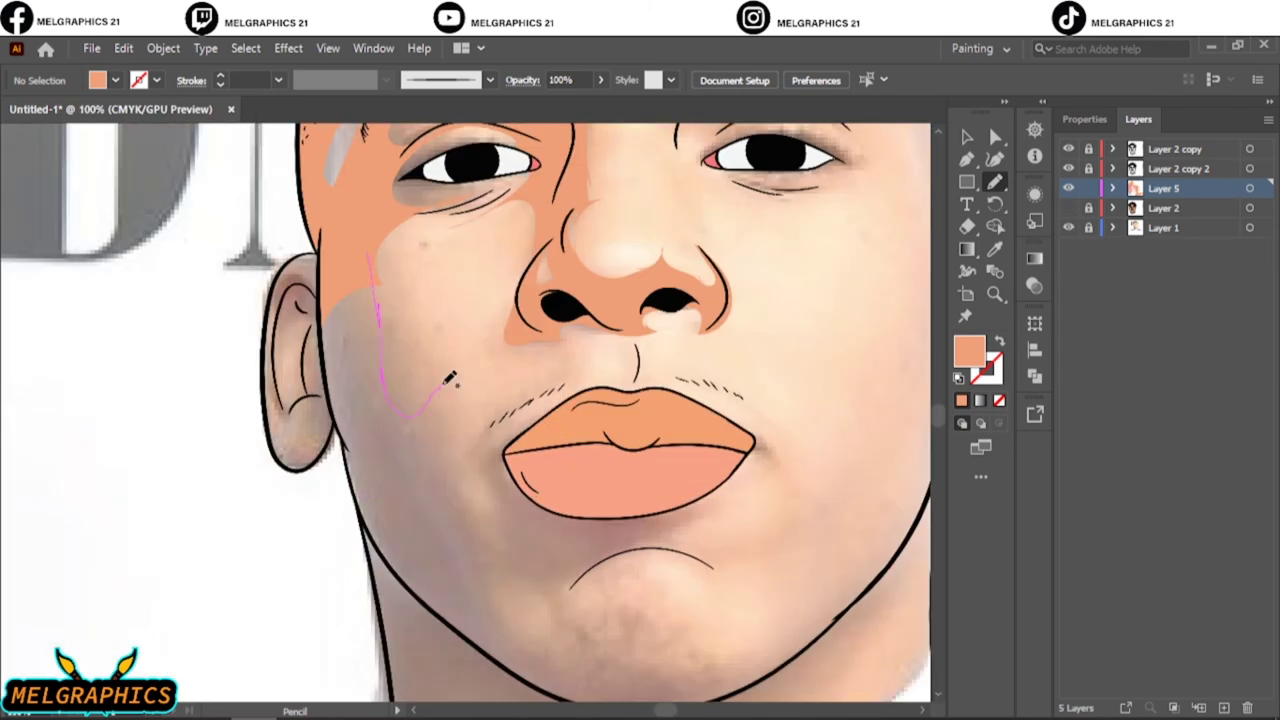
pyautogui.moveTo(357, 492); pyautogui.dragTo(357, 494)
pyautogui.hotkey('ctrl', '+')
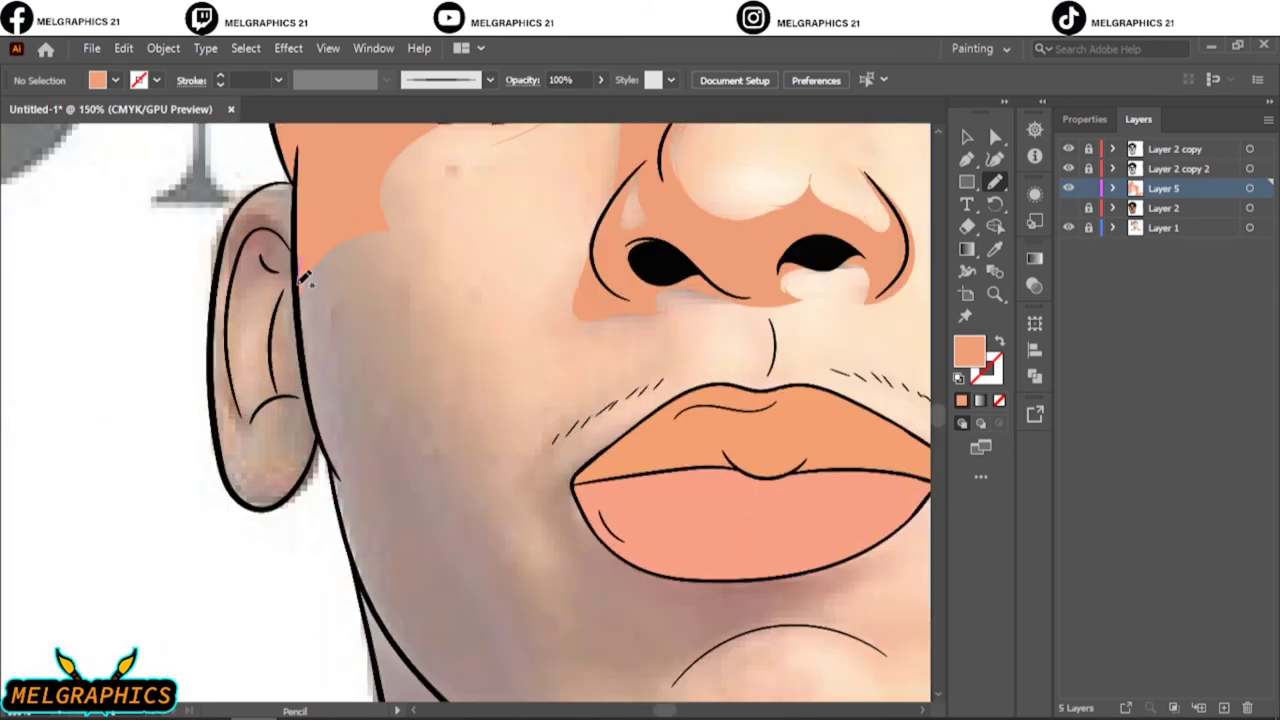
pyautogui.moveTo(458, 585); pyautogui.dragTo(467, 283)
pyautogui.scroll(-3, 467, 283)
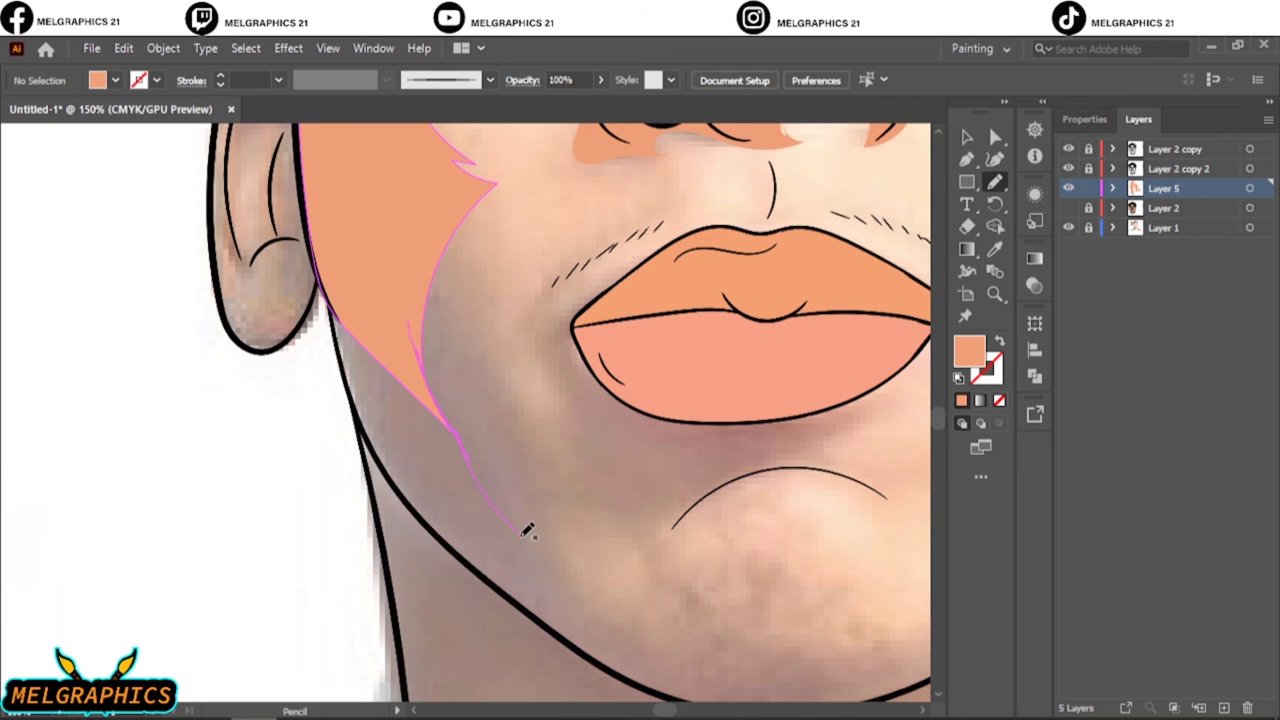
pyautogui.moveTo(338, 240); pyautogui.dragTo(340, 244)
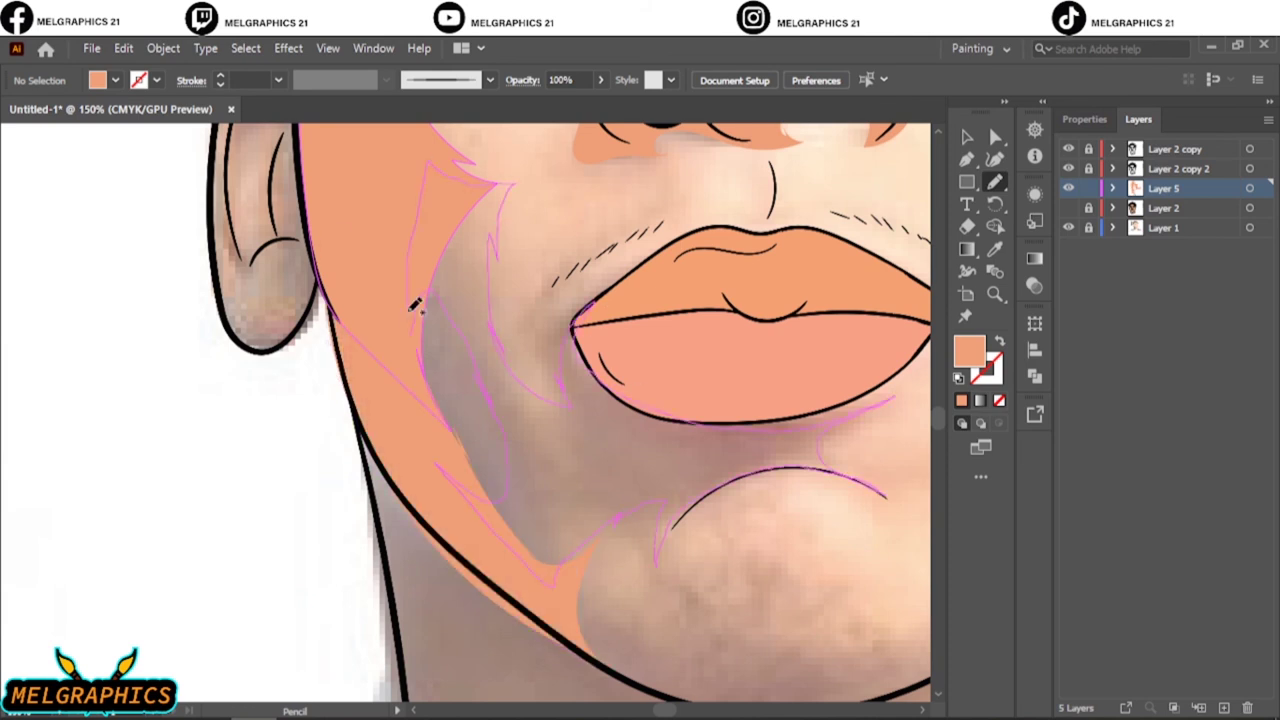
pyautogui.moveTo(414, 305); pyautogui.dragTo(414, 307)
# Shade around the chin, below the lower lip and on the neck under the jaw.
pyautogui.hotkey('ctrl', '0')
pyautogui.click(1068, 228)
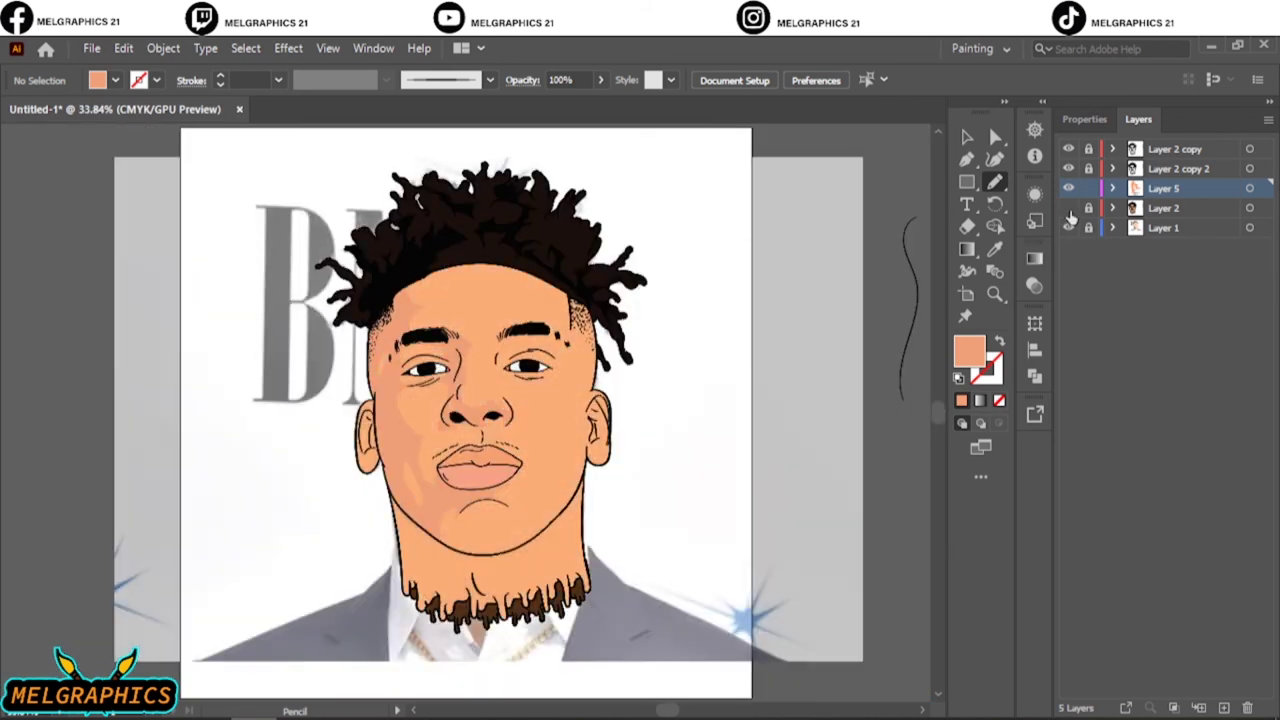
pyautogui.scroll(5, 486, 429)
pyautogui.scroll(2, 486, 429)
pyautogui.moveTo(152, 448); pyautogui.dragTo(265, 360)
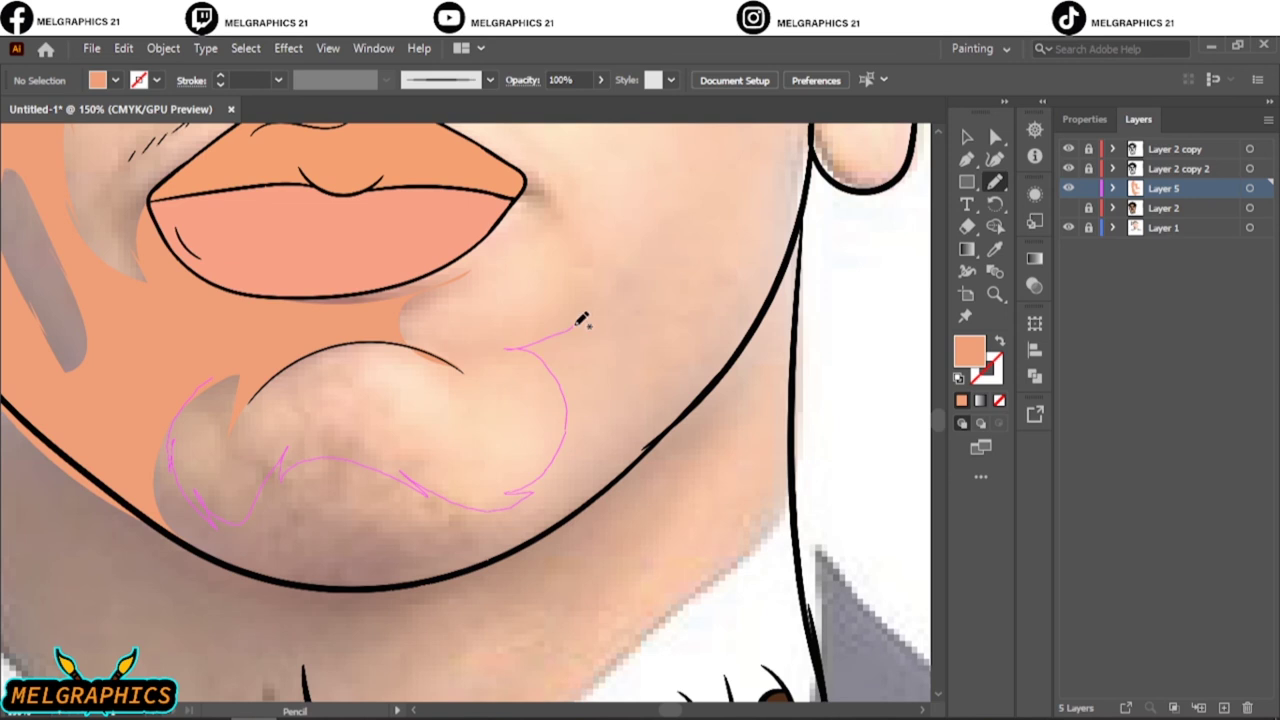
pyautogui.moveTo(620, 487); pyautogui.dragTo(620, 487)
pyautogui.scroll(-3, 390, 460)
pyautogui.hscroll(-3, 390, 460)
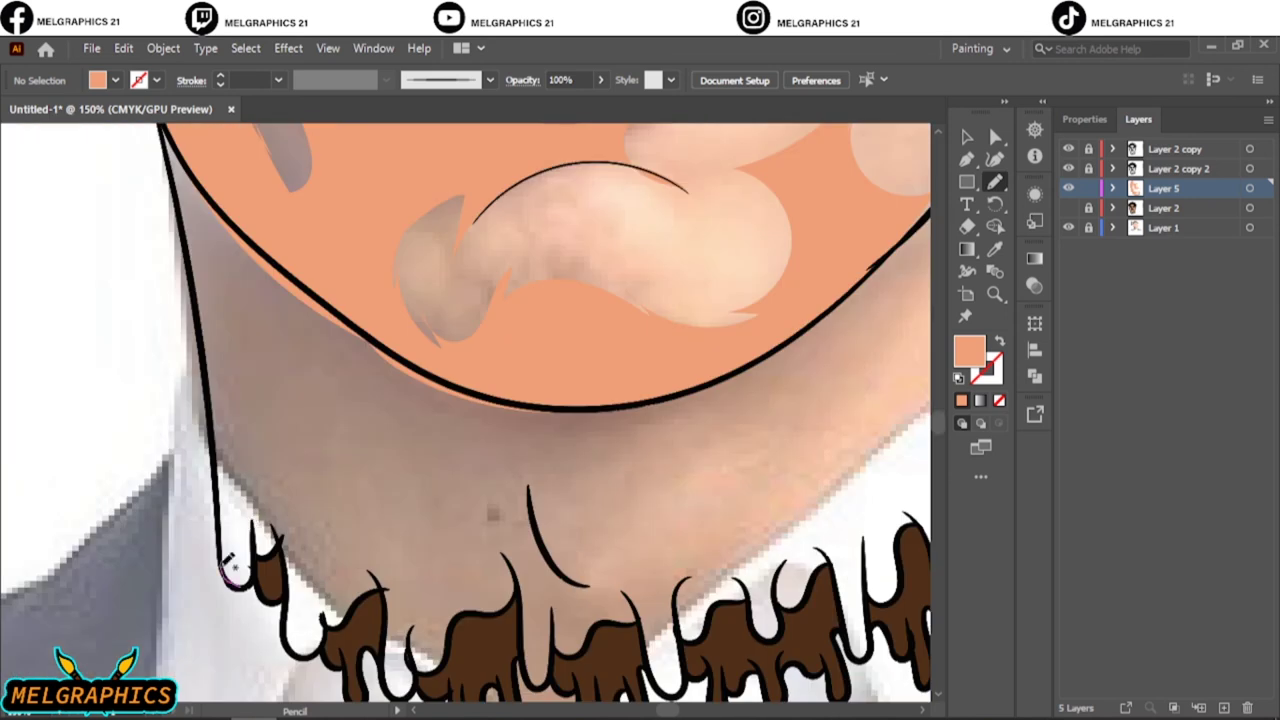
pyautogui.moveTo(261, 539); pyautogui.dragTo(258, 541)
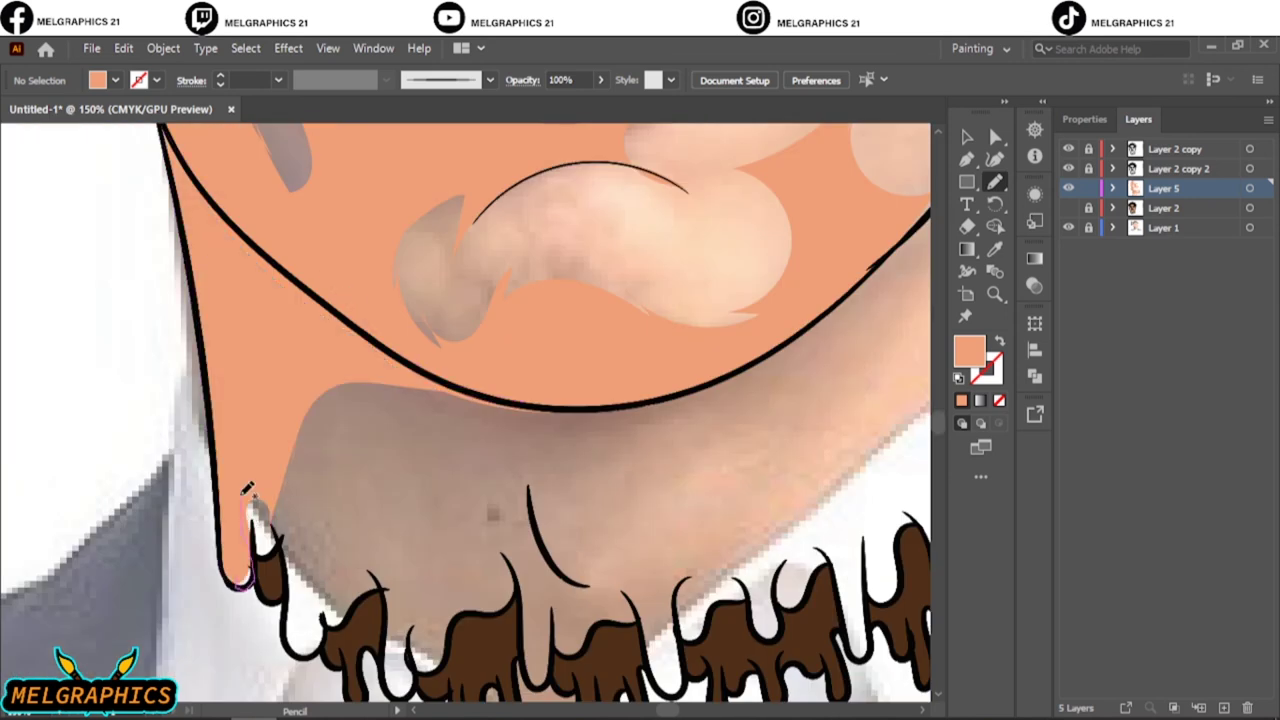
pyautogui.moveTo(692, 347); pyautogui.dragTo(692, 347)
# Shade the first ear: beside it, the lobe, the upper rim and the inner ear.
pyautogui.hotkey('ctrl', '0')
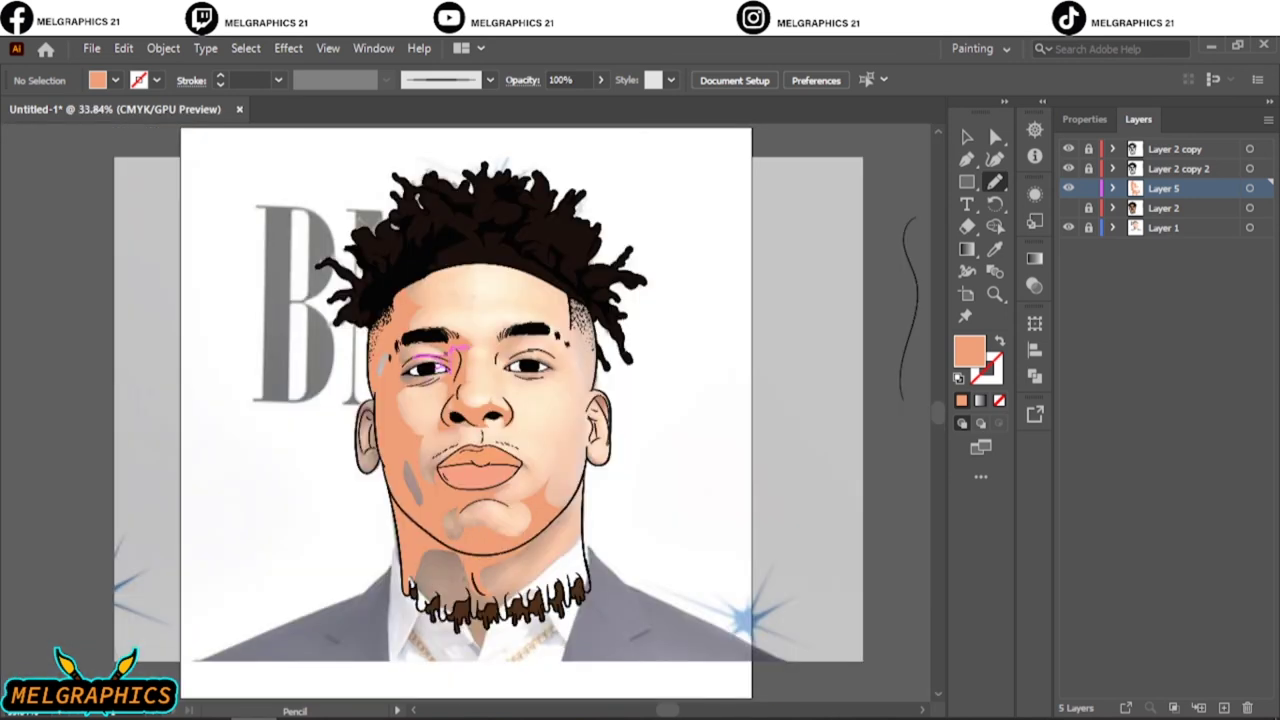
pyautogui.click(1068, 208)
pyautogui.hotkey('ctrl', '1')
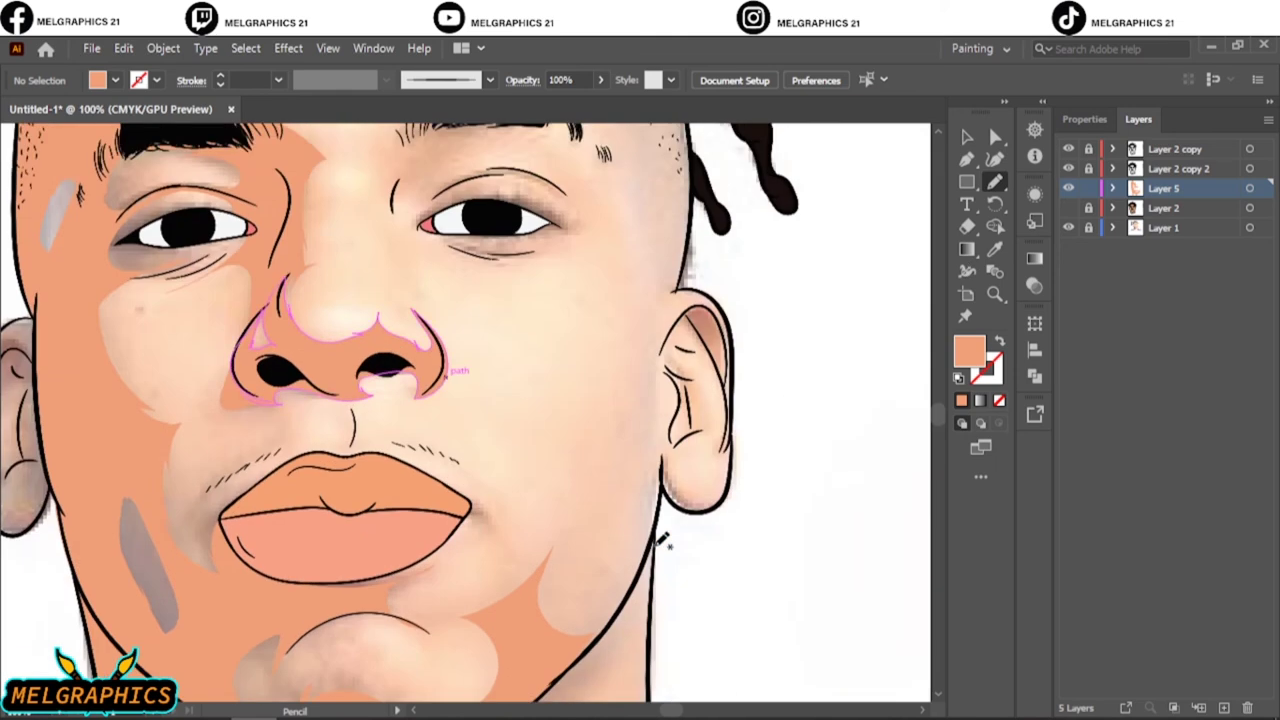
pyautogui.scroll(2, 355, 478)
pyautogui.scroll(5, 355, 478)
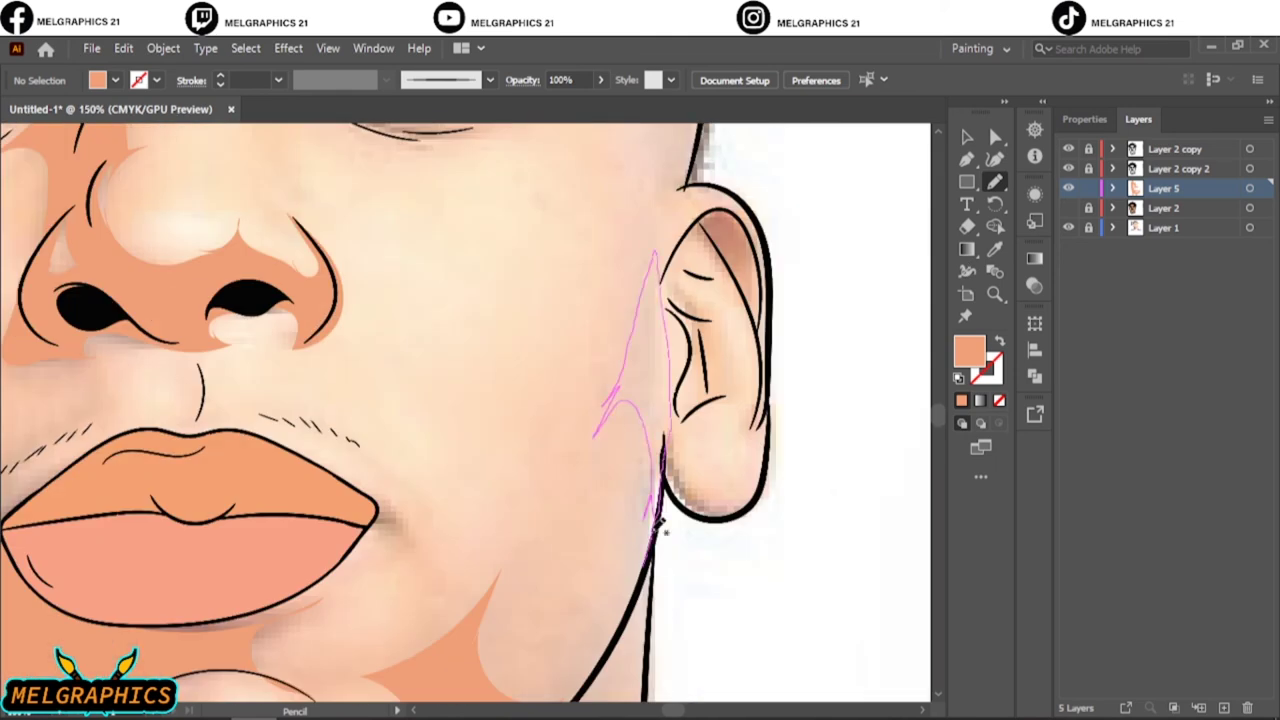
pyautogui.moveTo(660, 525); pyautogui.dragTo(660, 525)
pyautogui.scroll(3, 614, 543)
pyautogui.scroll(2, 443, 571)
pyautogui.moveTo(365, 455)
pyautogui.mouseDown()
pyautogui.moveTo(393, 578)
pyautogui.moveTo(360, 595)
pyautogui.mouseUp()
pyautogui.scroll(3, 553, 425)
pyautogui.moveTo(490, 229); pyautogui.dragTo(560, 367)
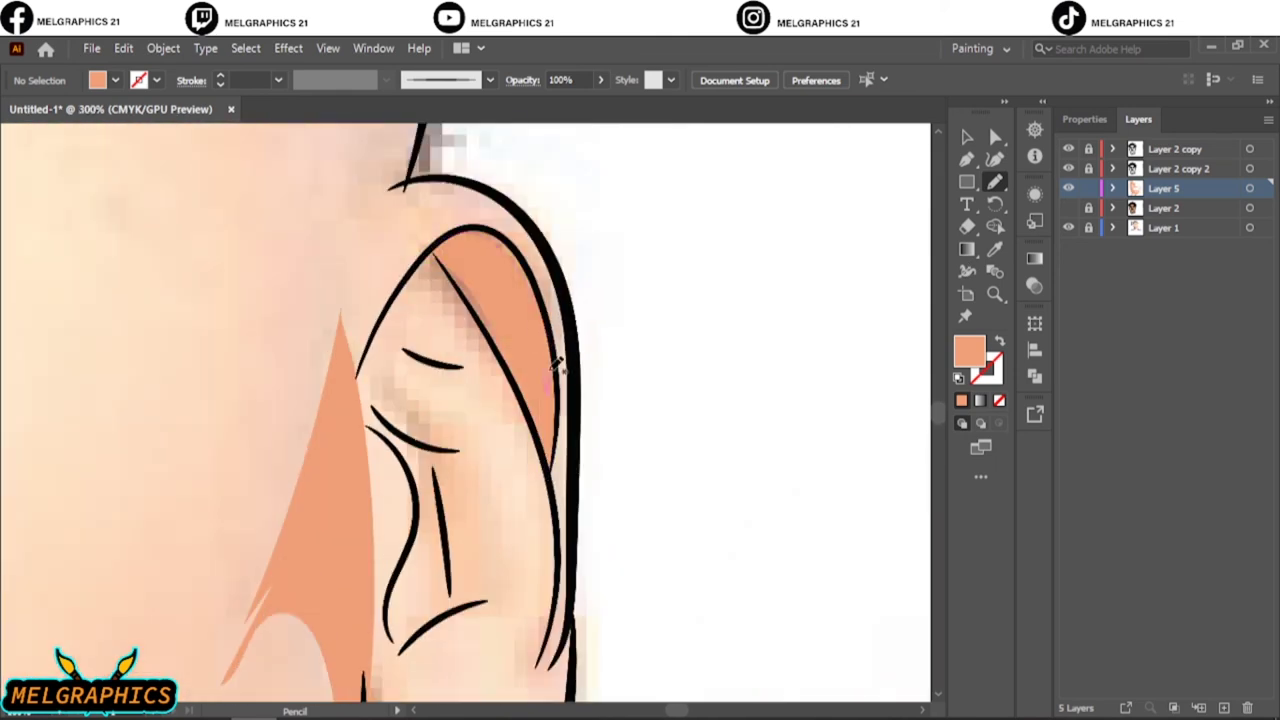
pyautogui.moveTo(463, 568); pyautogui.dragTo(463, 575)
pyautogui.moveTo(440, 512); pyautogui.dragTo(455, 540)
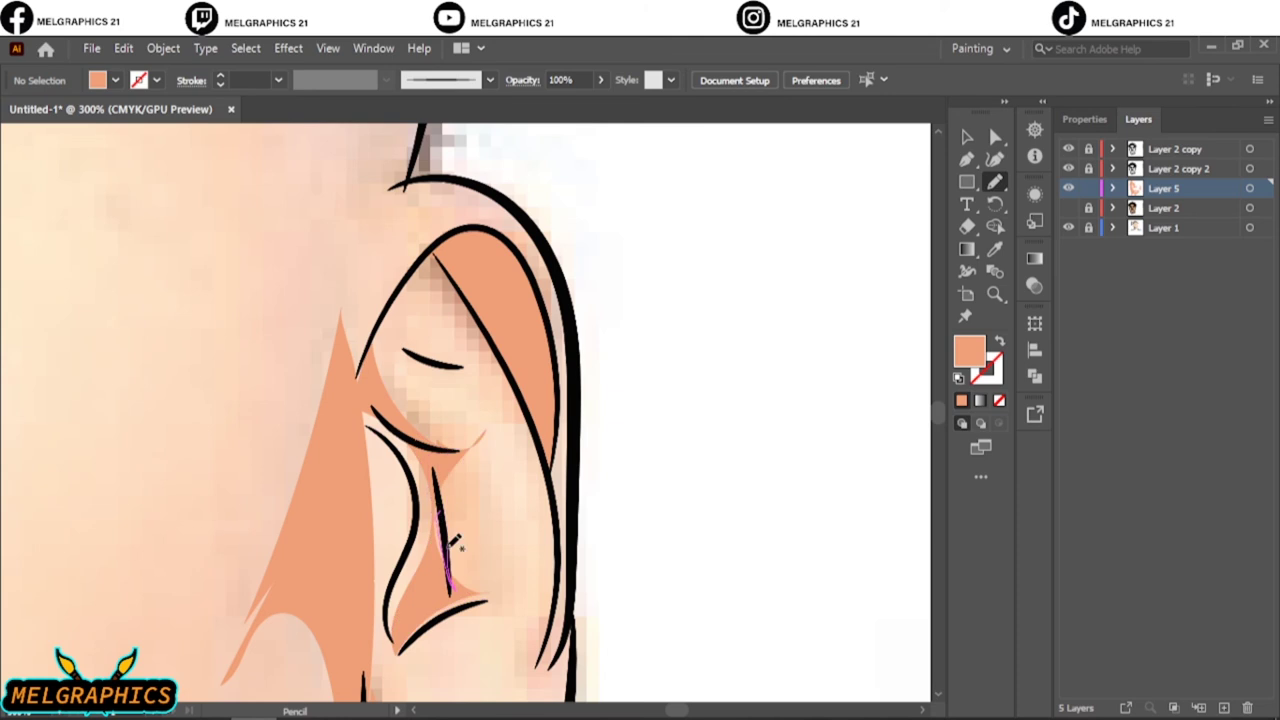
pyautogui.moveTo(455, 605); pyautogui.dragTo(409, 655)
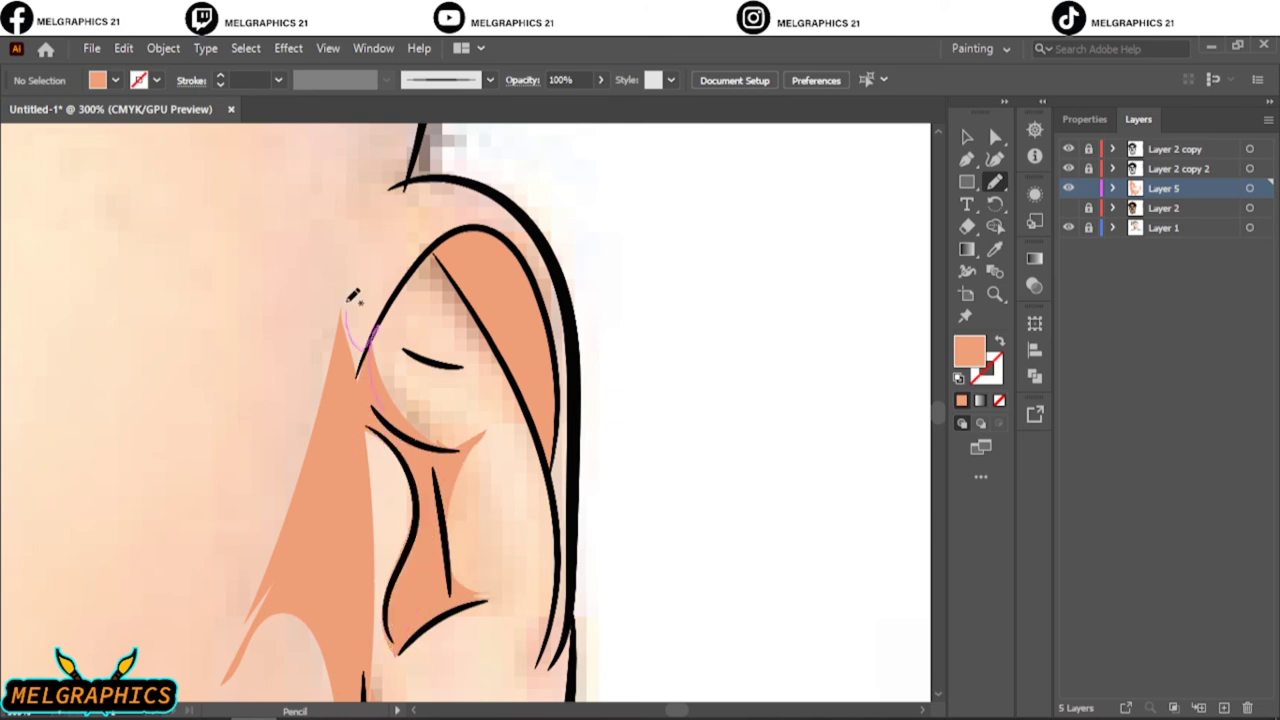
# Compare against the photo, then shade inside and along the bottom of the opposite ear.
pyautogui.hotkey('ctrl', '0')
pyautogui.click(1068, 208)
pyautogui.click(1068, 228)
pyautogui.scroll(5, 380, 425)
pyautogui.click(1068, 228)
pyautogui.click(1068, 208)
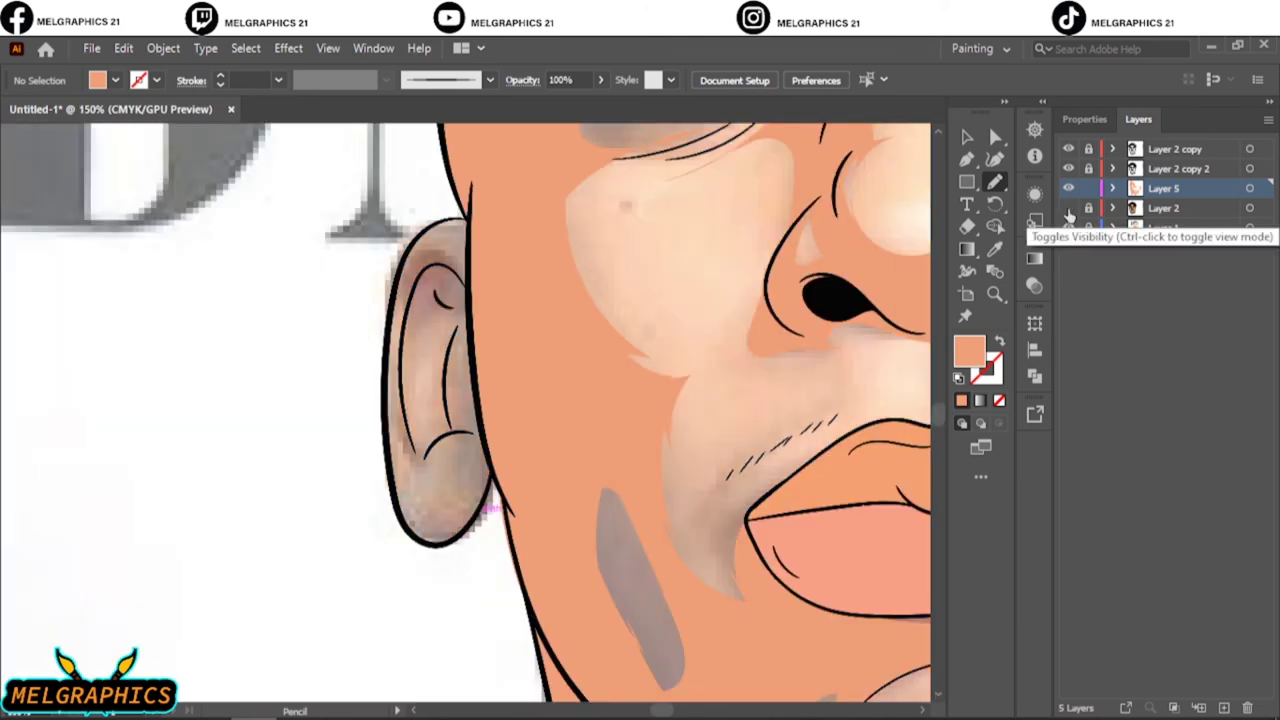
pyautogui.scroll(2, 507, 268)
pyautogui.moveTo(478, 302); pyautogui.dragTo(490, 285)
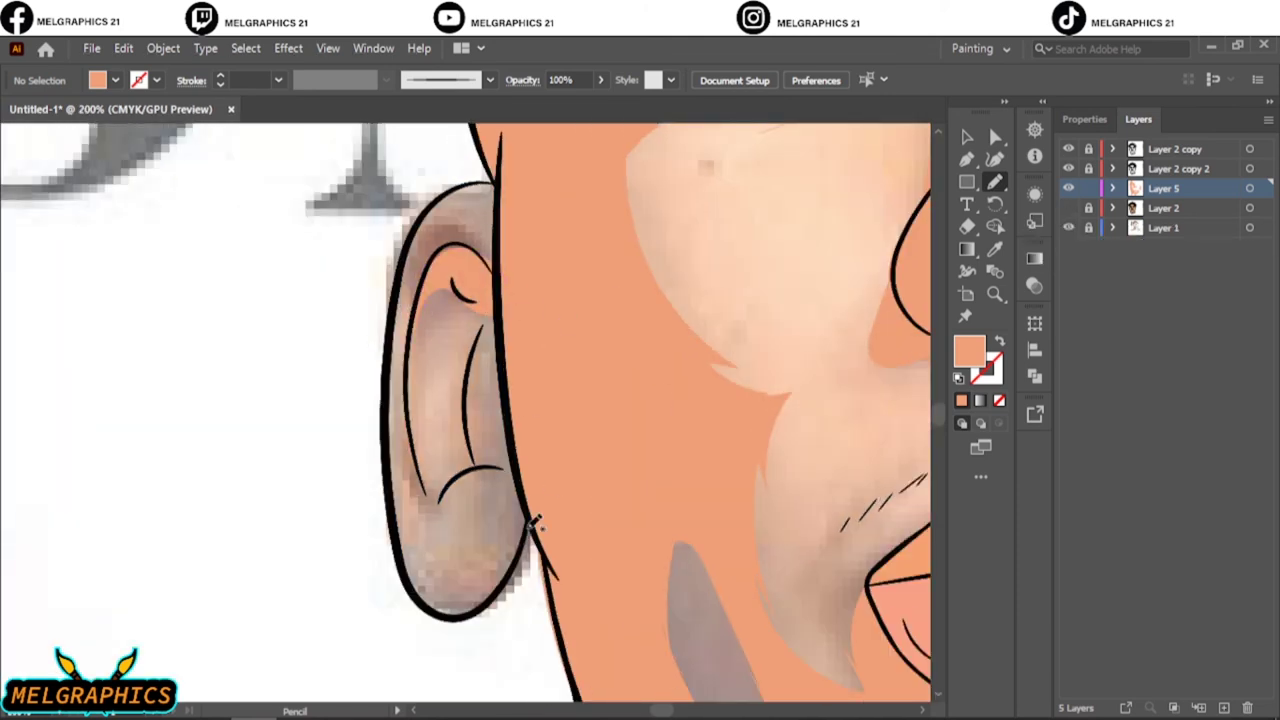
pyautogui.moveTo(436, 598); pyautogui.dragTo(418, 548)
pyautogui.moveTo(468, 405); pyautogui.dragTo(466, 458)
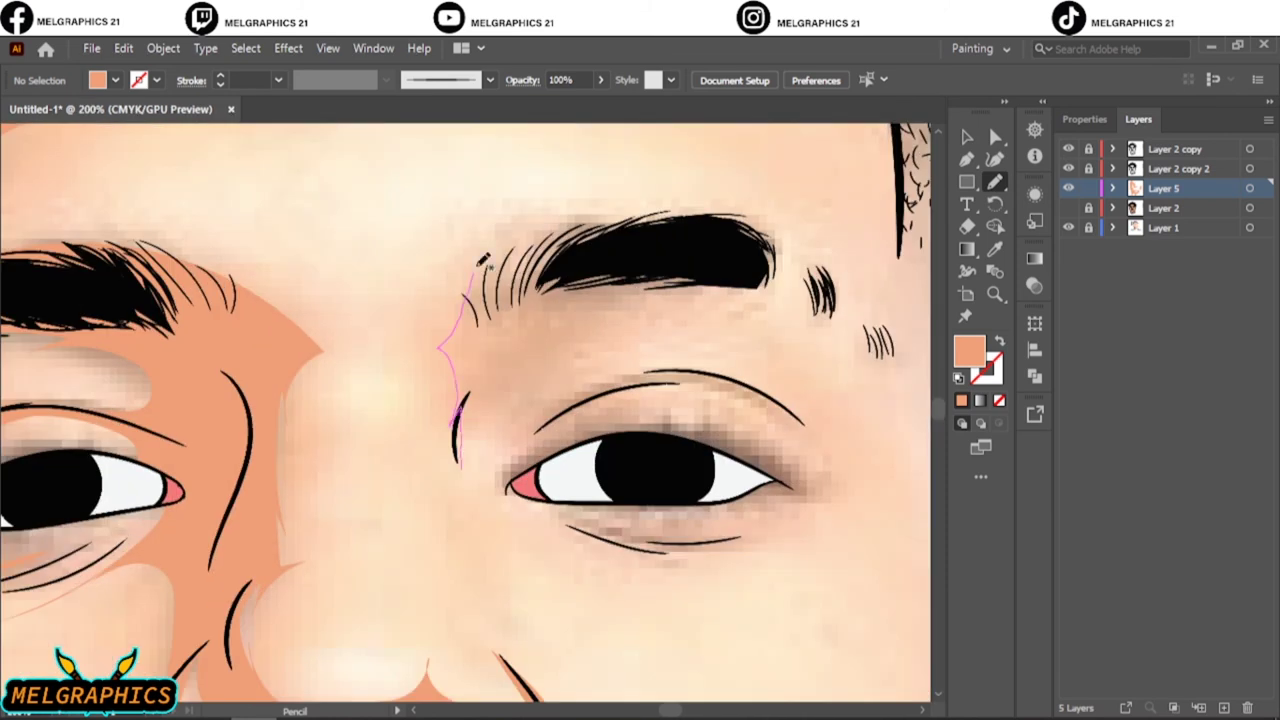
# Shade between the brow and eye, the upper eyelid, and under the eye.
pyautogui.moveTo(508, 492); pyautogui.dragTo(475, 440)
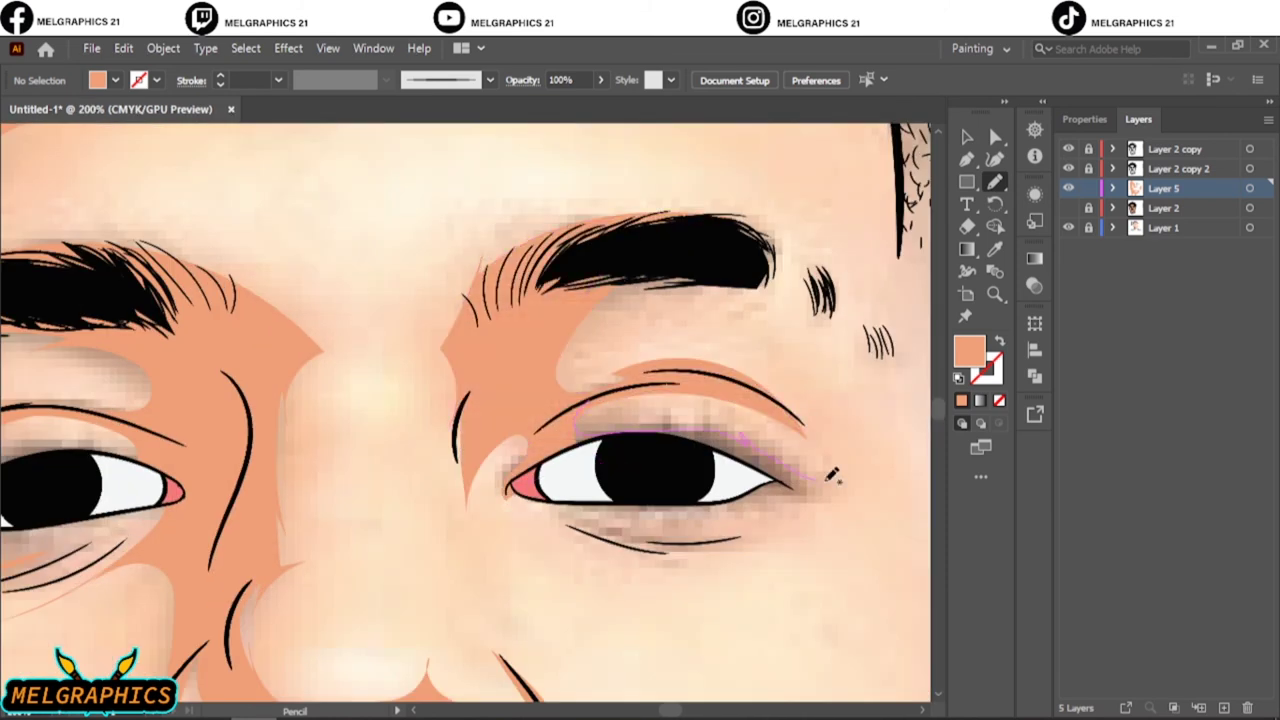
pyautogui.moveTo(830, 475); pyautogui.dragTo(625, 485)
pyautogui.moveTo(645, 553); pyautogui.dragTo(686, 517)
# Add Layer 6 and set the fill to the lighter F4A478 peach for highlights.
pyautogui.hotkey('ctrl', '0')
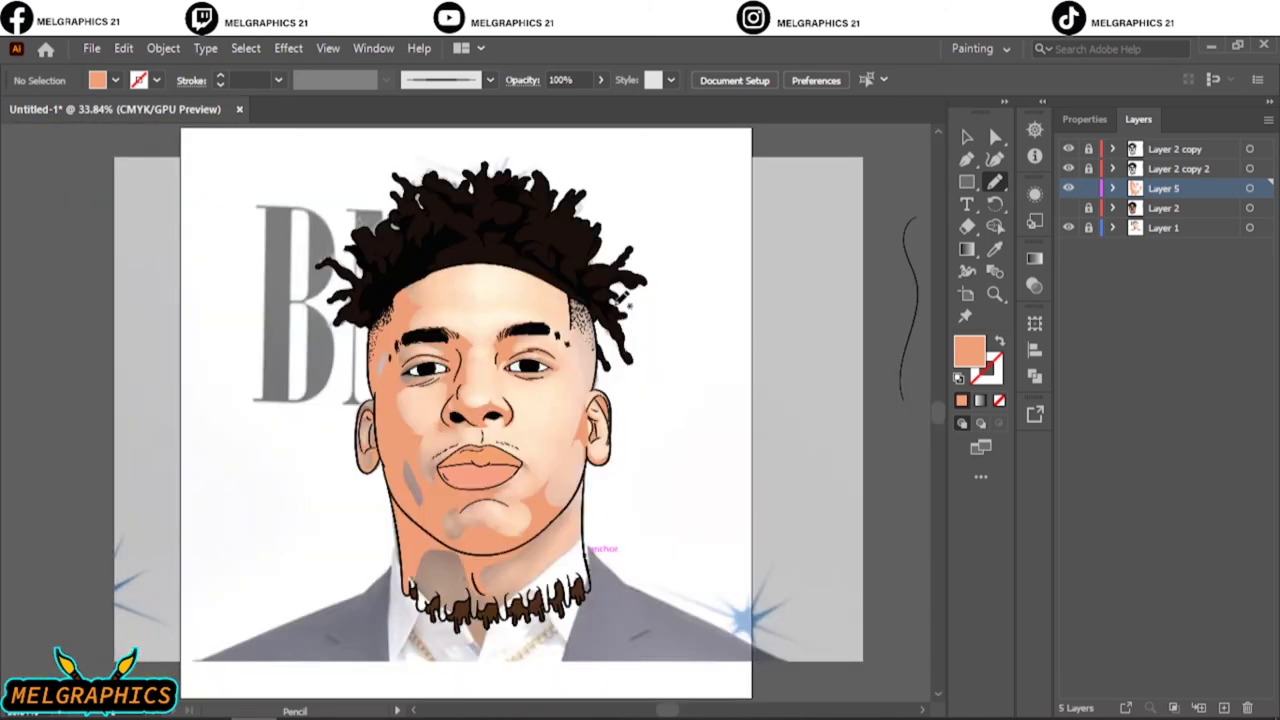
pyautogui.click(1224, 708)
pyautogui.click(995, 249)
pyautogui.hotkey('ctrl', '=')
pyautogui.hotkey('ctrl', '=')
pyautogui.hotkey('ctrl', '=')
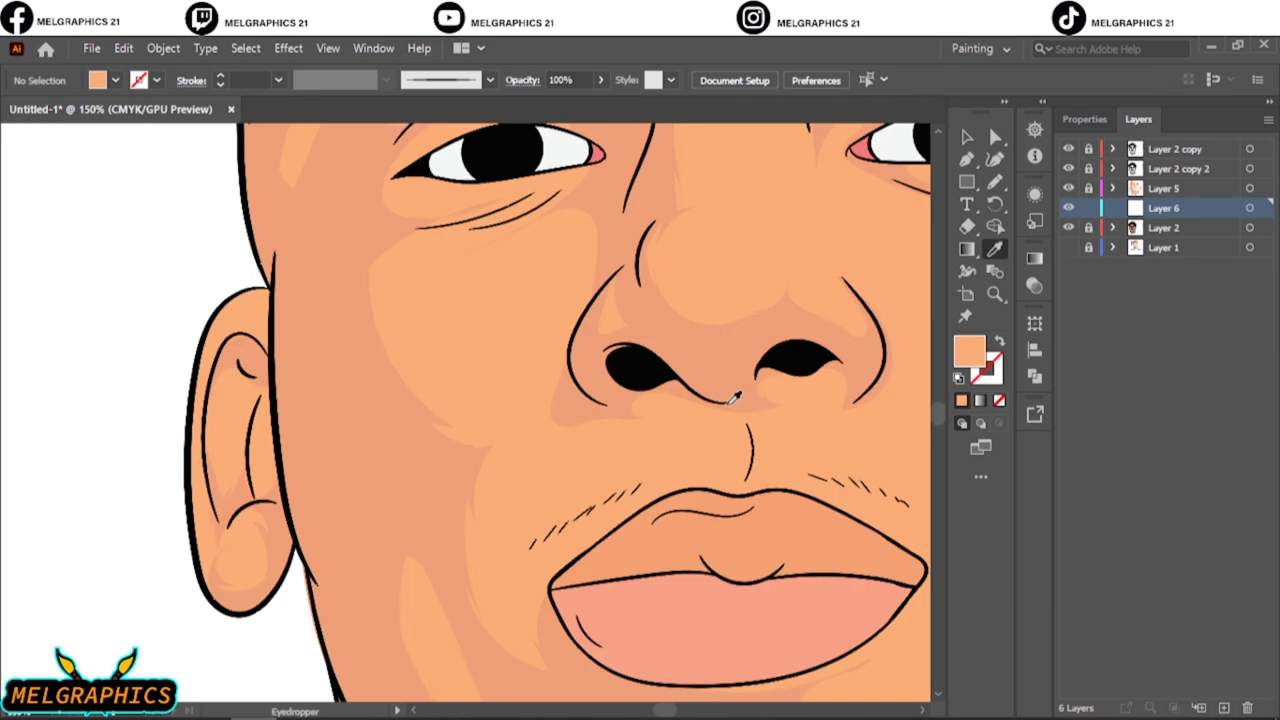
pyautogui.doubleClick(969, 350)
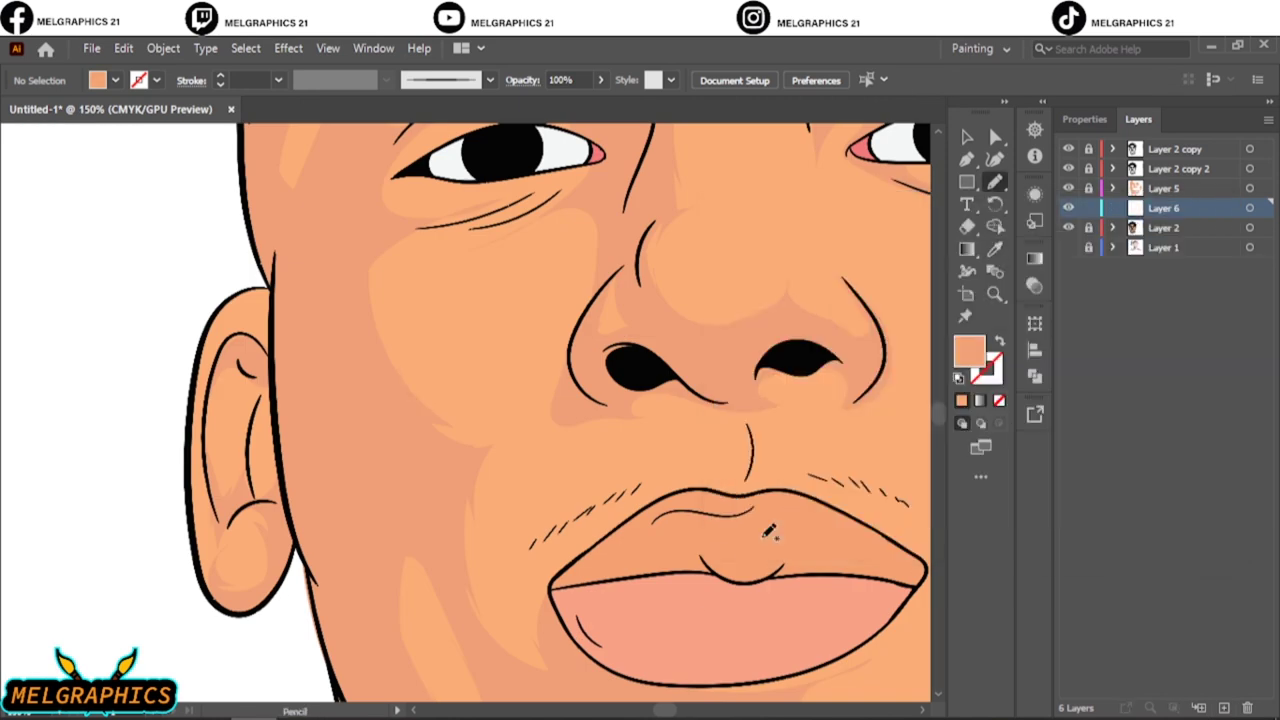
pyautogui.click(1171, 267)
pyautogui.click(995, 249)
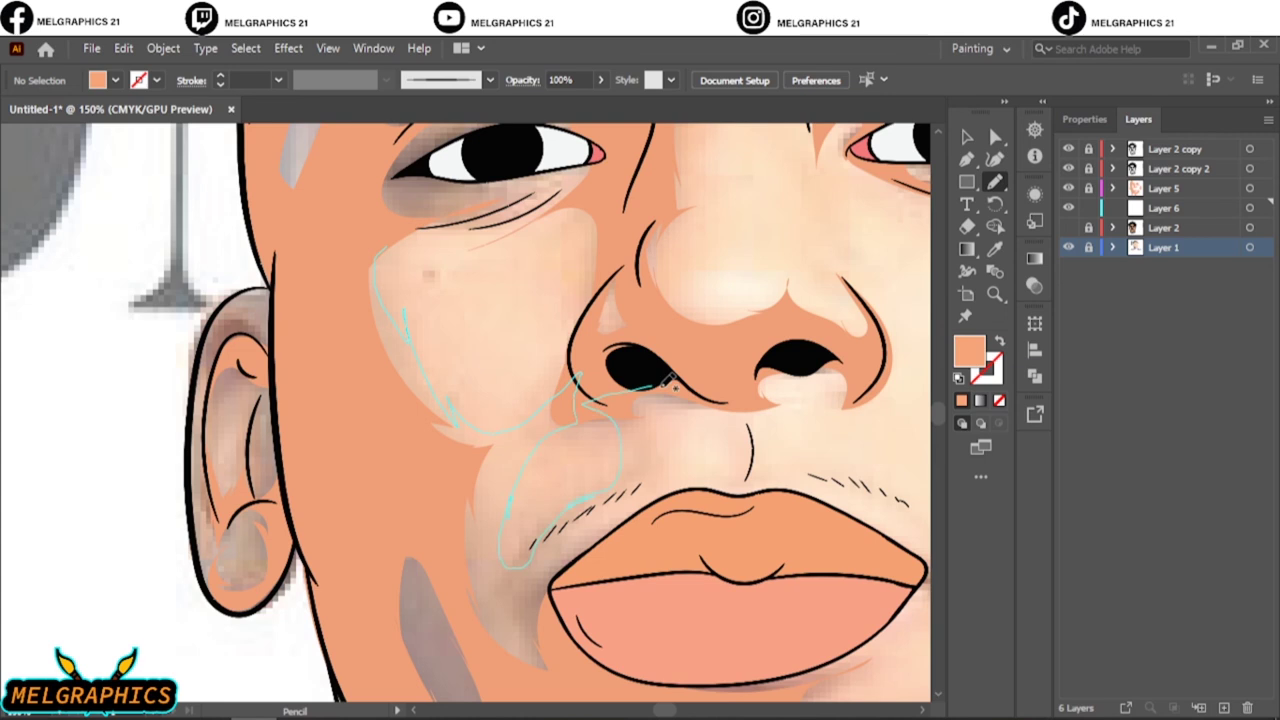
# Draw highlight shapes across the left cheek and under the eye.
pyautogui.moveTo(672, 385); pyautogui.dragTo(467, 248)
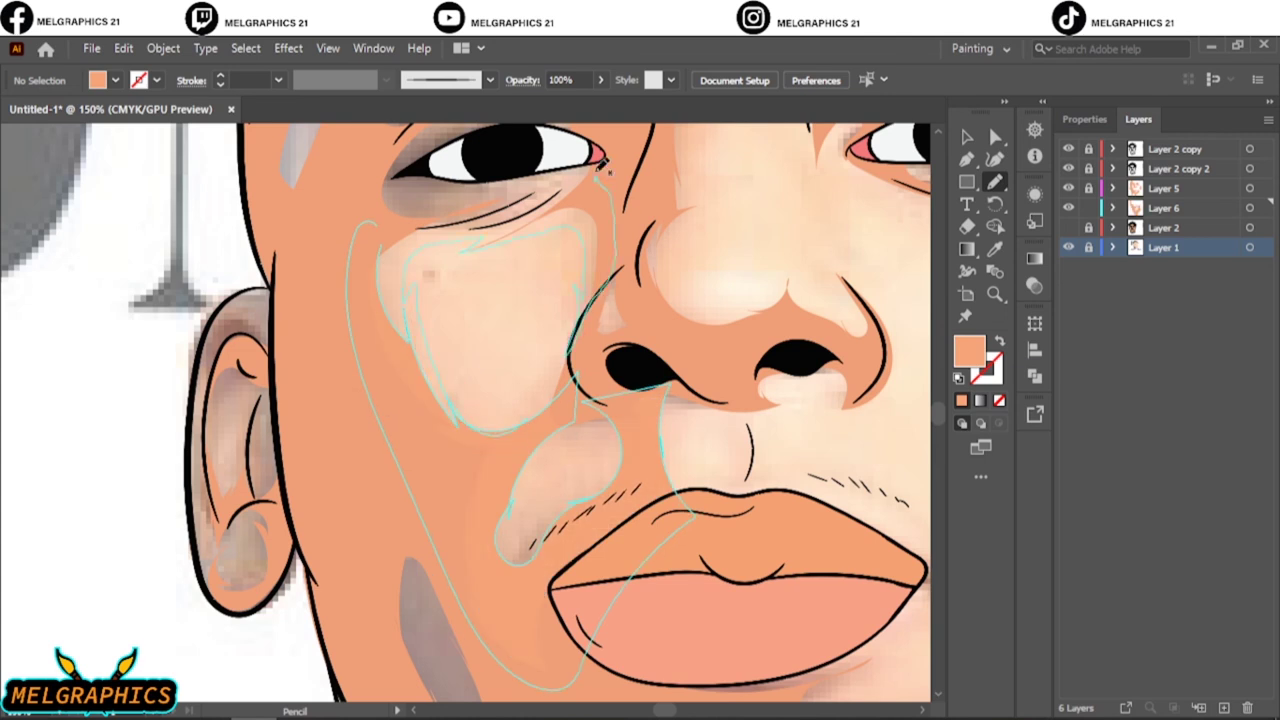
pyautogui.hotkey('ctrl', 'z')
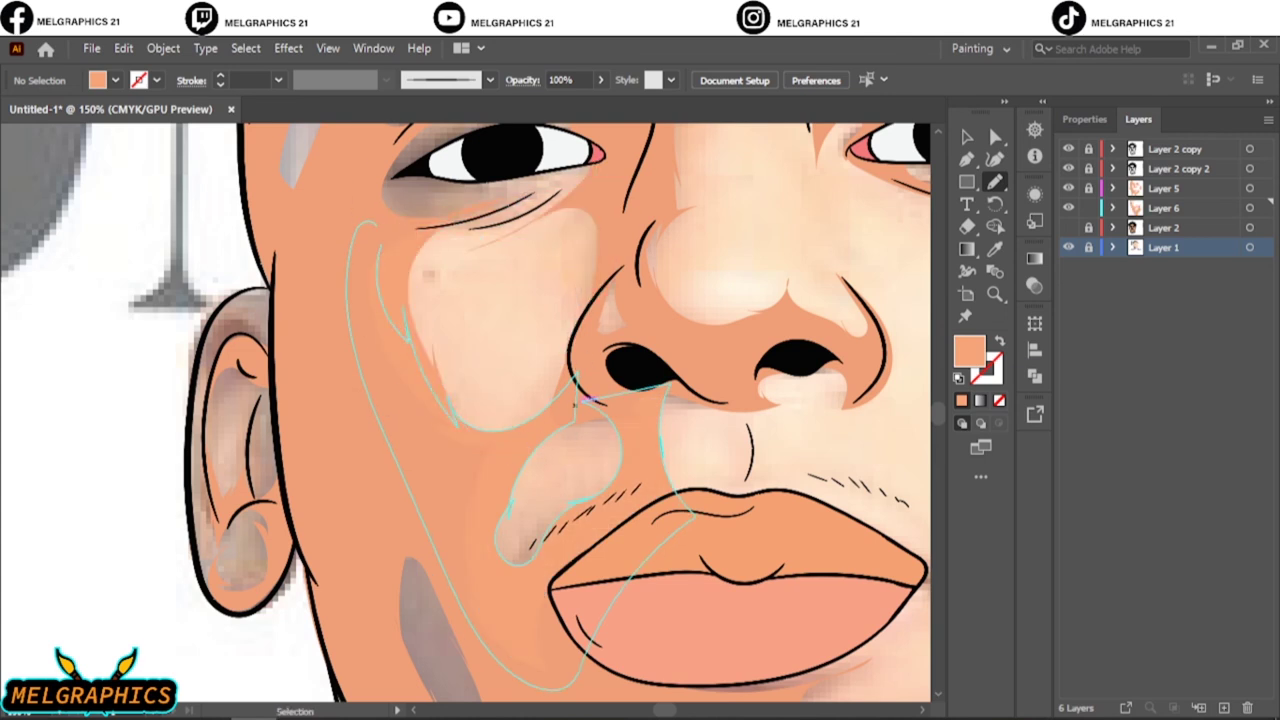
pyautogui.hotkey('ctrl', '0')
pyautogui.scroll(5, 633, 518)
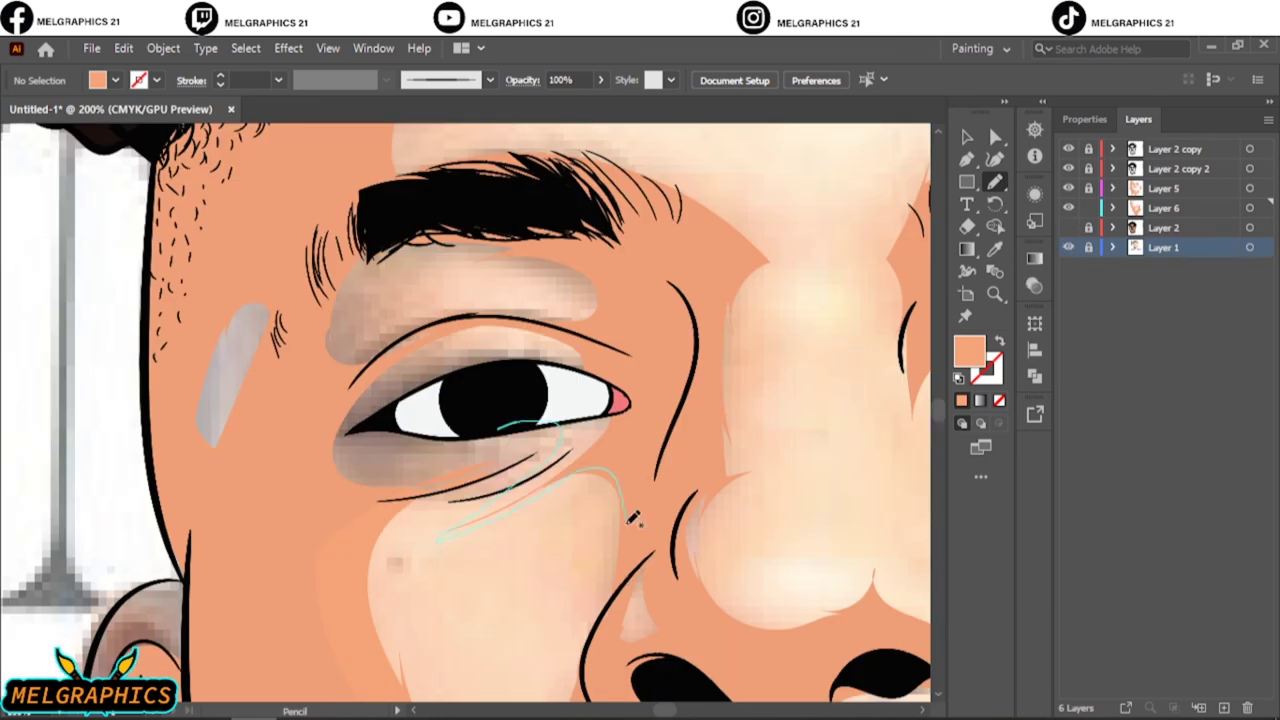
pyautogui.moveTo(628, 523); pyautogui.dragTo(520, 392)
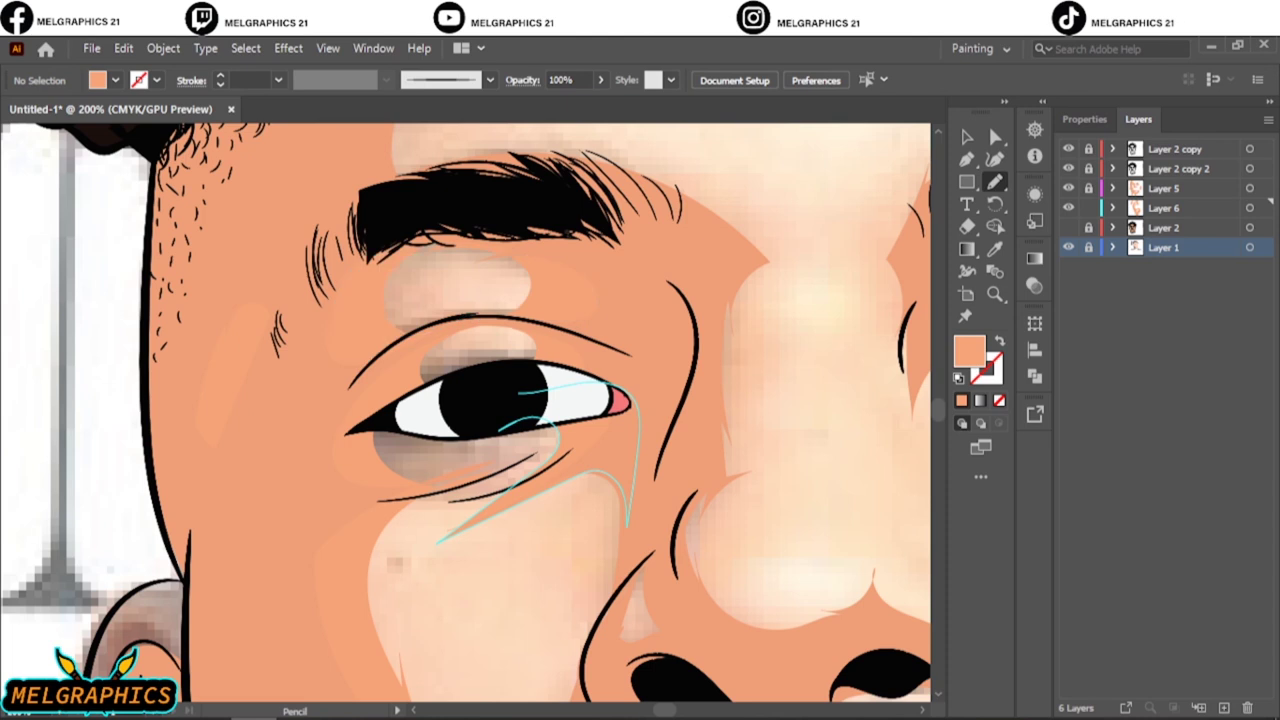
pyautogui.scroll(5, 465, 410)
pyautogui.moveTo(700, 140); pyautogui.dragTo(280, 308)
pyautogui.hotkey('ctrl', '0')
# Draw highlights along the left neck, near the chin and below the jaw.
pyautogui.click(1069, 247)
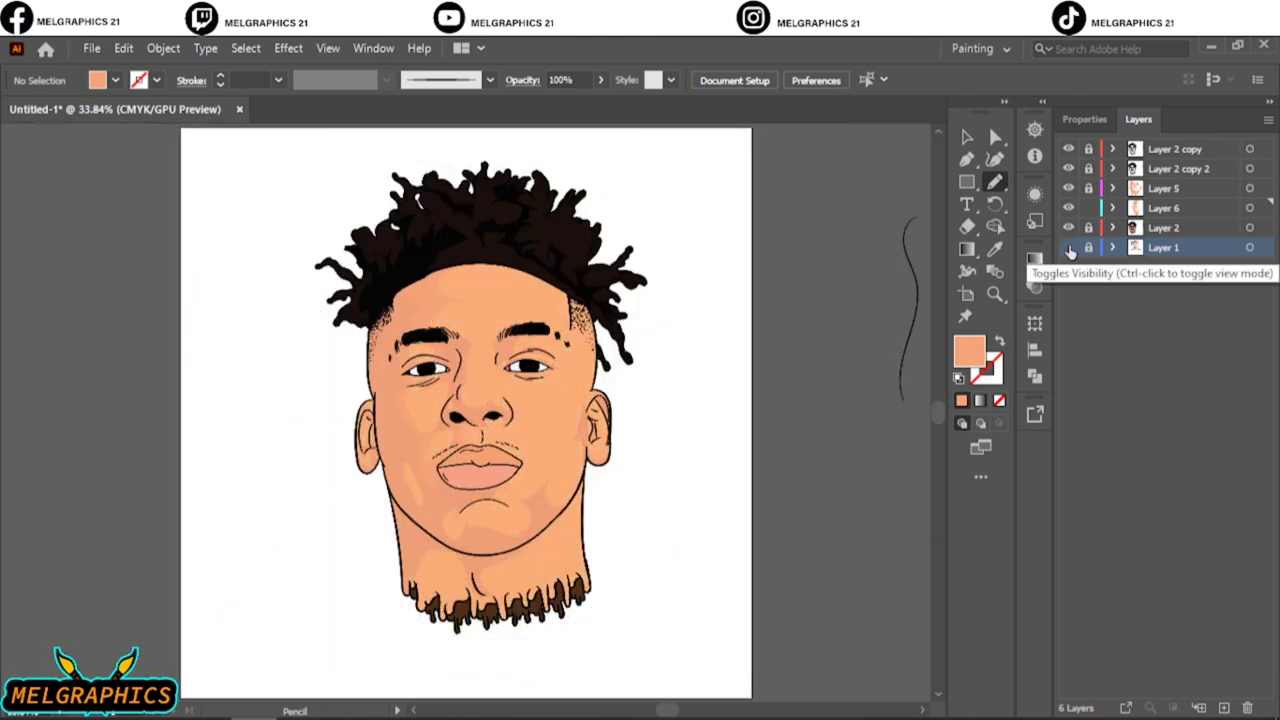
pyautogui.scroll(5, 322, 430)
pyautogui.hotkey('ctrl', '0')
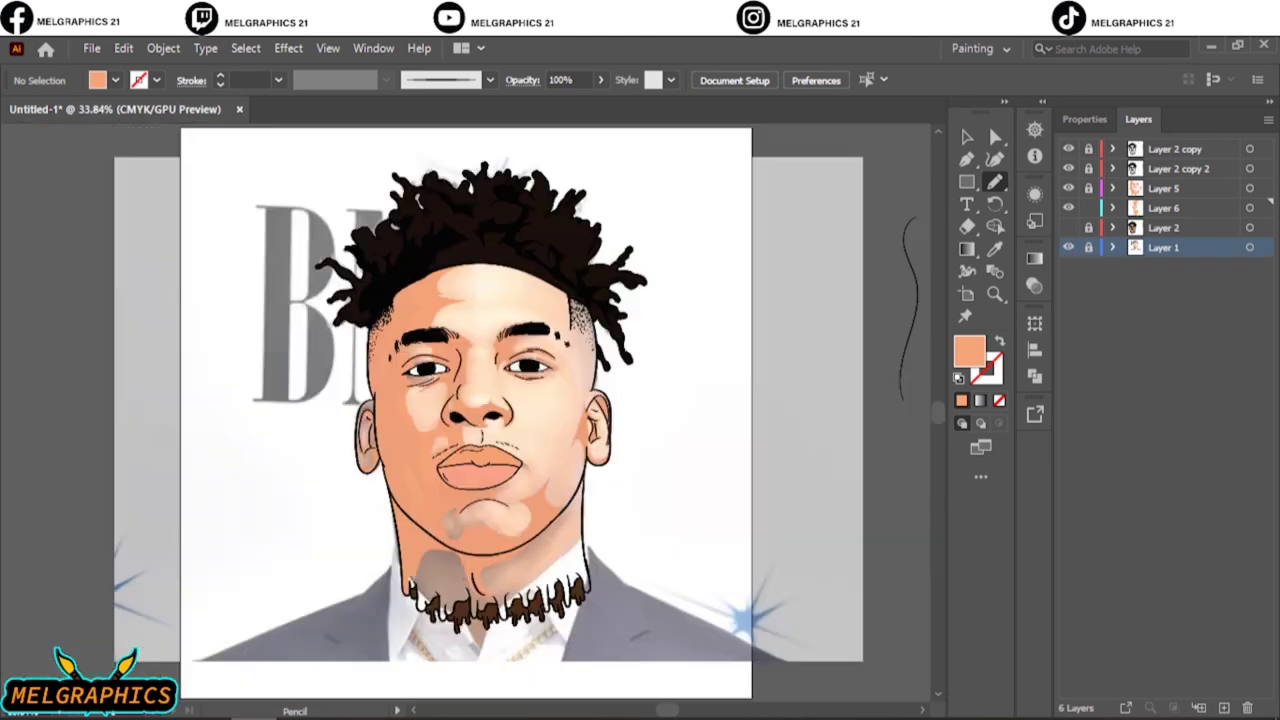
pyautogui.click(1069, 247)
pyautogui.scroll(5, 235, 465)
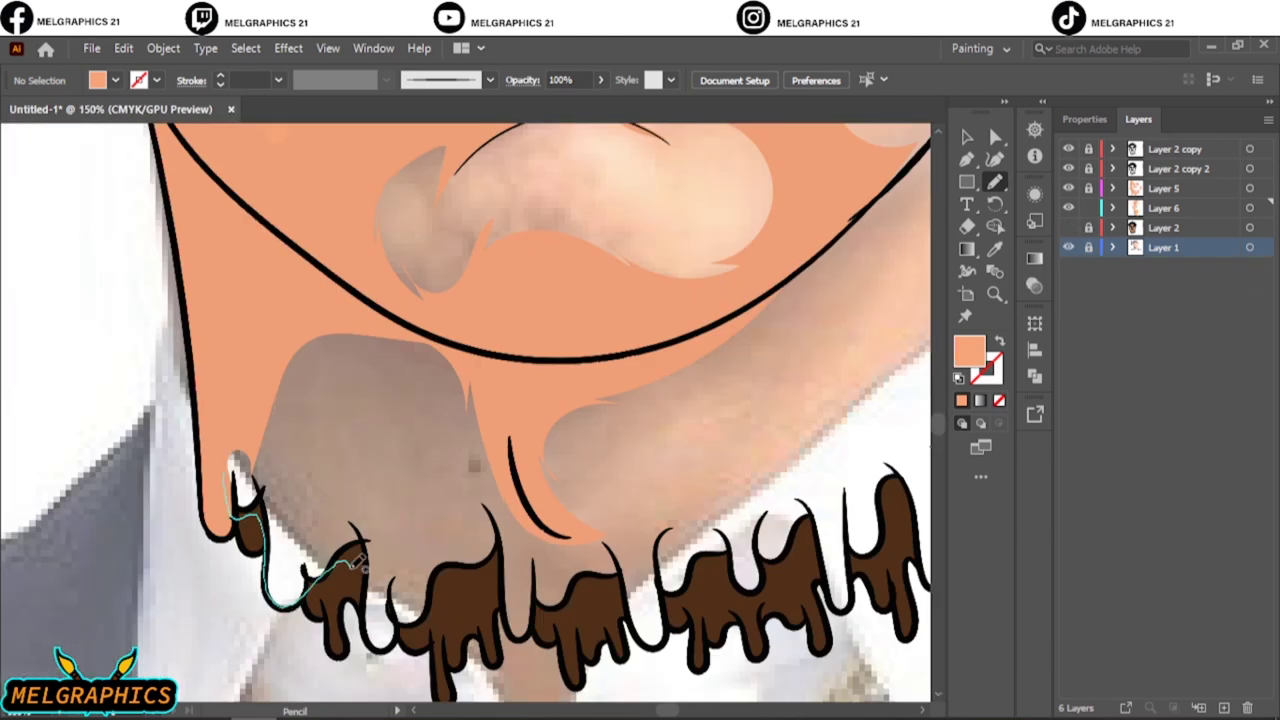
pyautogui.moveTo(358, 565); pyautogui.dragTo(500, 410)
pyautogui.moveTo(570, 470); pyautogui.dragTo(700, 400)
pyautogui.moveTo(500, 400); pyautogui.dragTo(260, 512)
pyautogui.moveTo(290, 602); pyautogui.dragTo(366, 638)
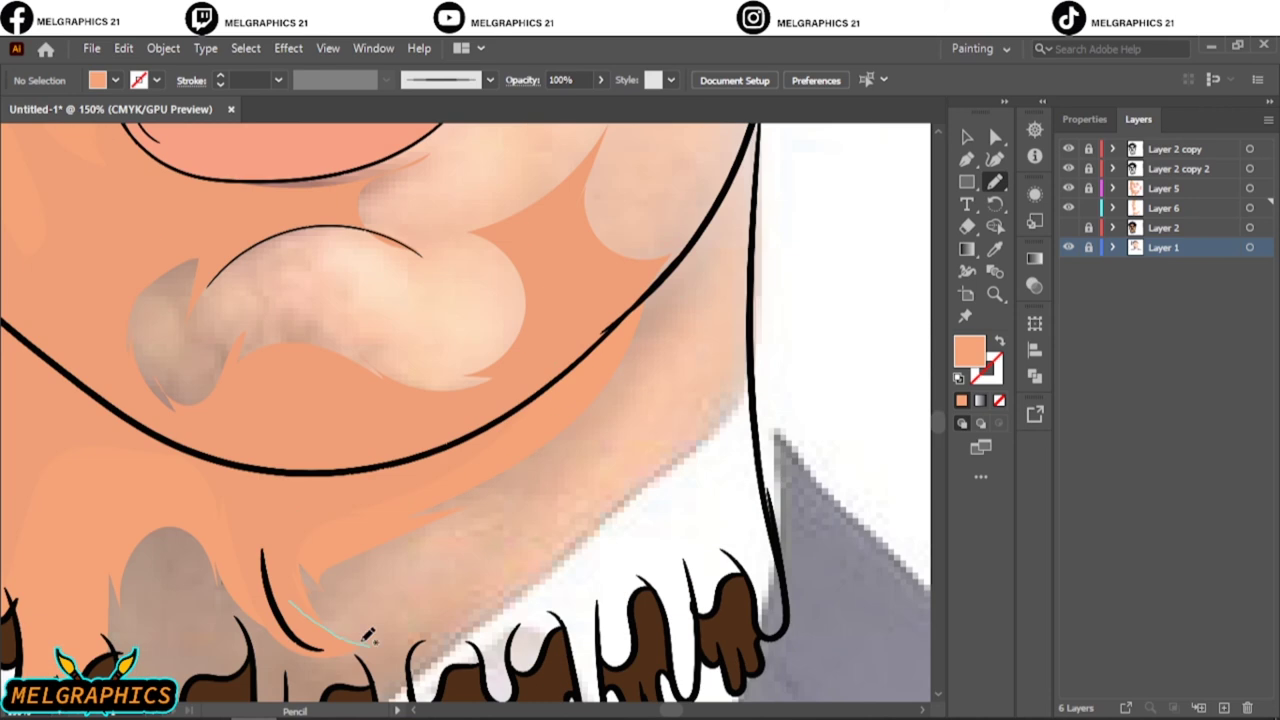
# Add highlight shapes on the chin and under the nose.
pyautogui.hotkey('ctrl', '0')
pyautogui.scroll(5, 388, 503)
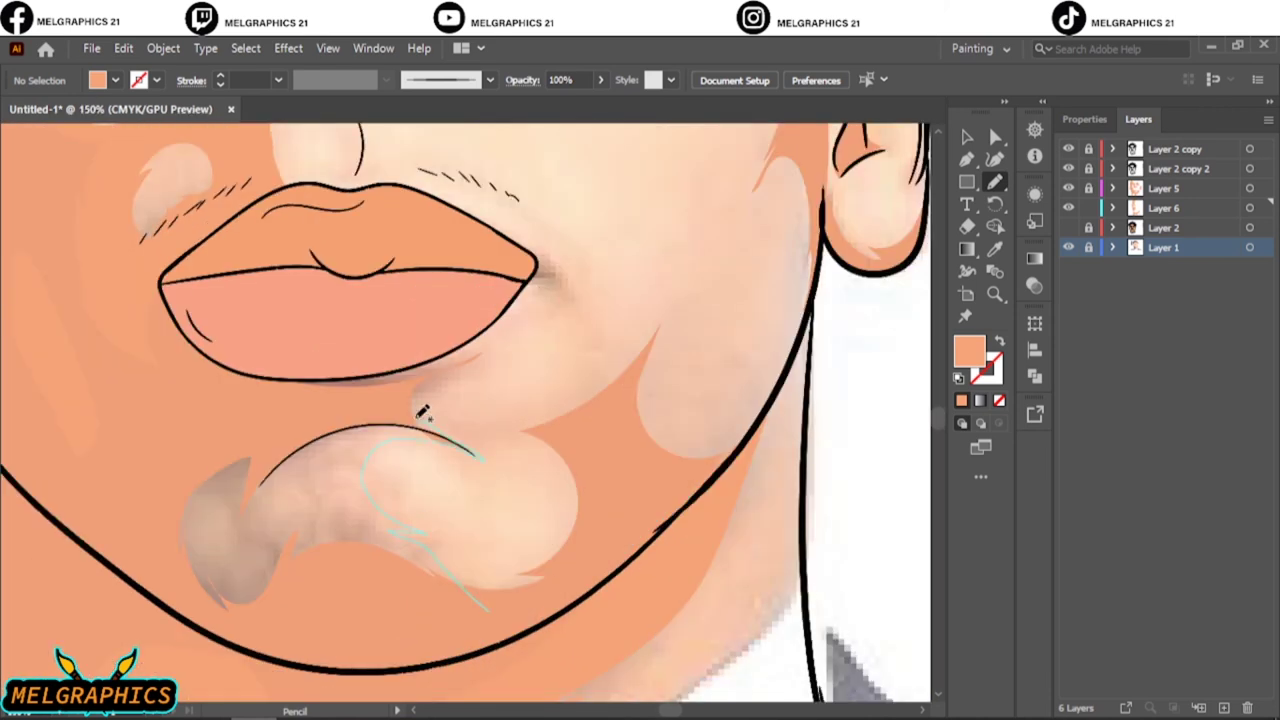
pyautogui.moveTo(415, 562); pyautogui.dragTo(557, 516)
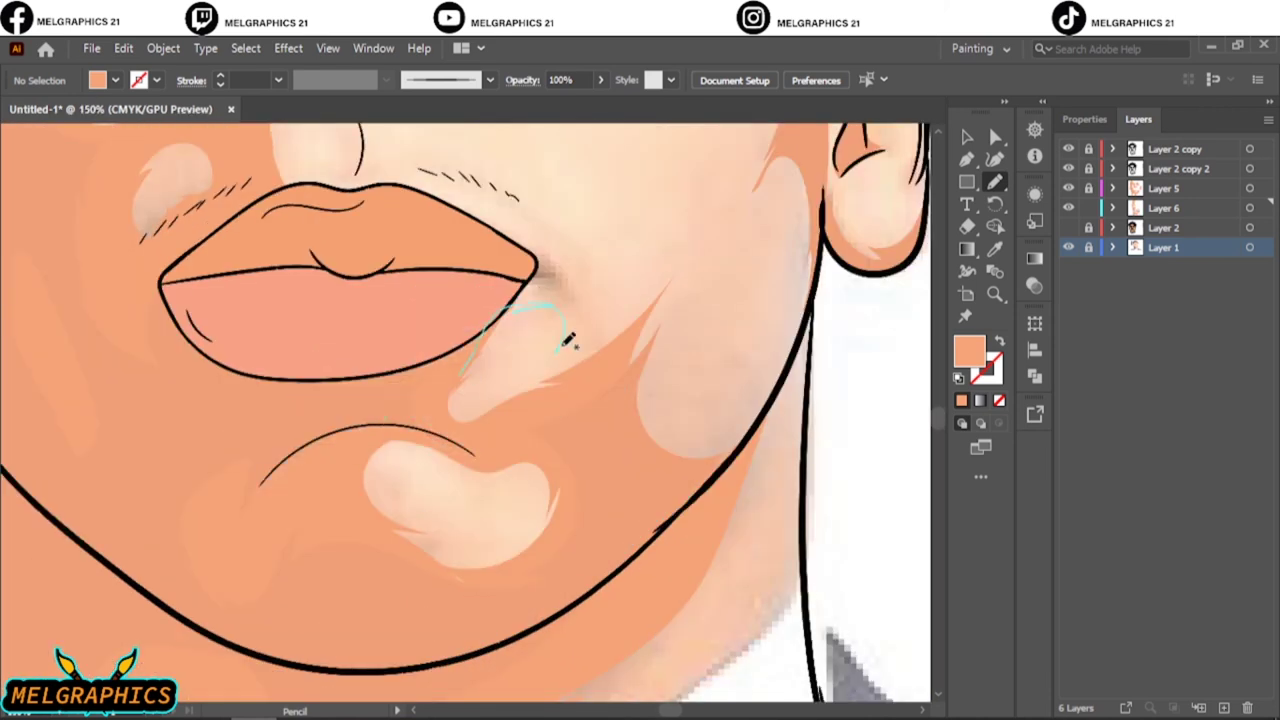
pyautogui.scroll(3, 527, 490)
pyautogui.moveTo(403, 264); pyautogui.dragTo(398, 262)
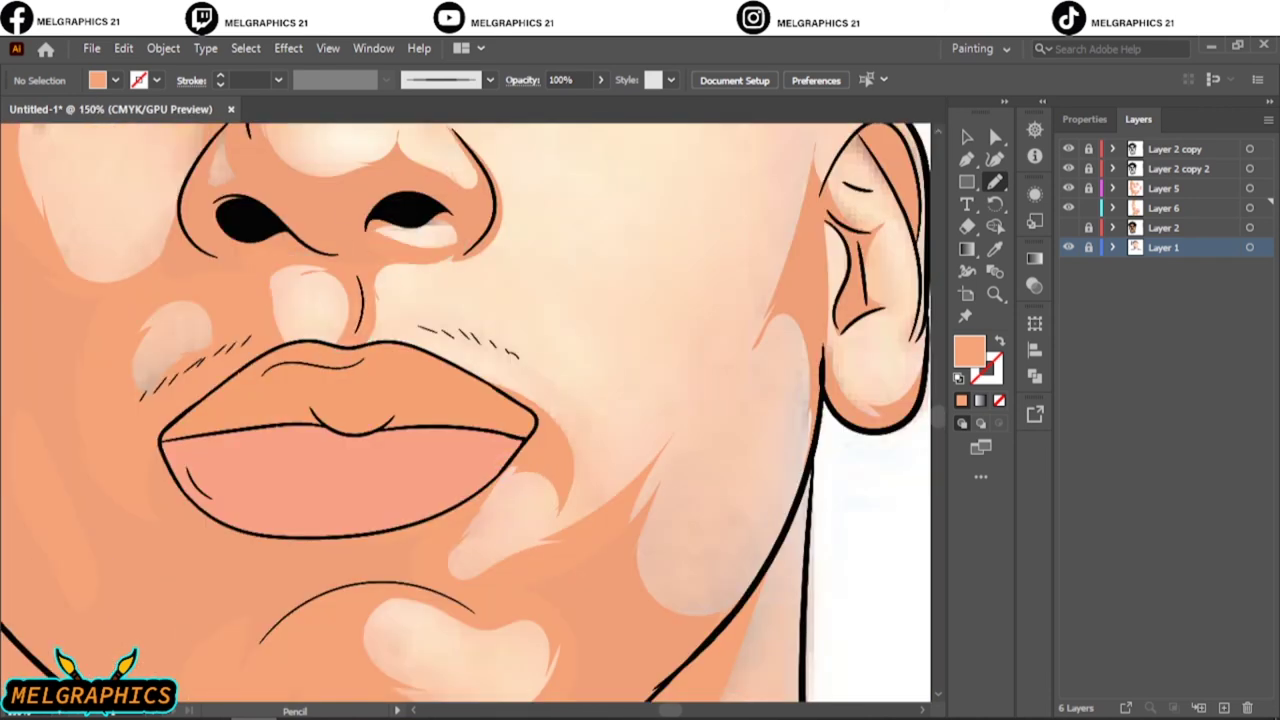
# Check against the reference photo and draw a highlight at the temple.
pyautogui.hotkey('ctrl', '0')
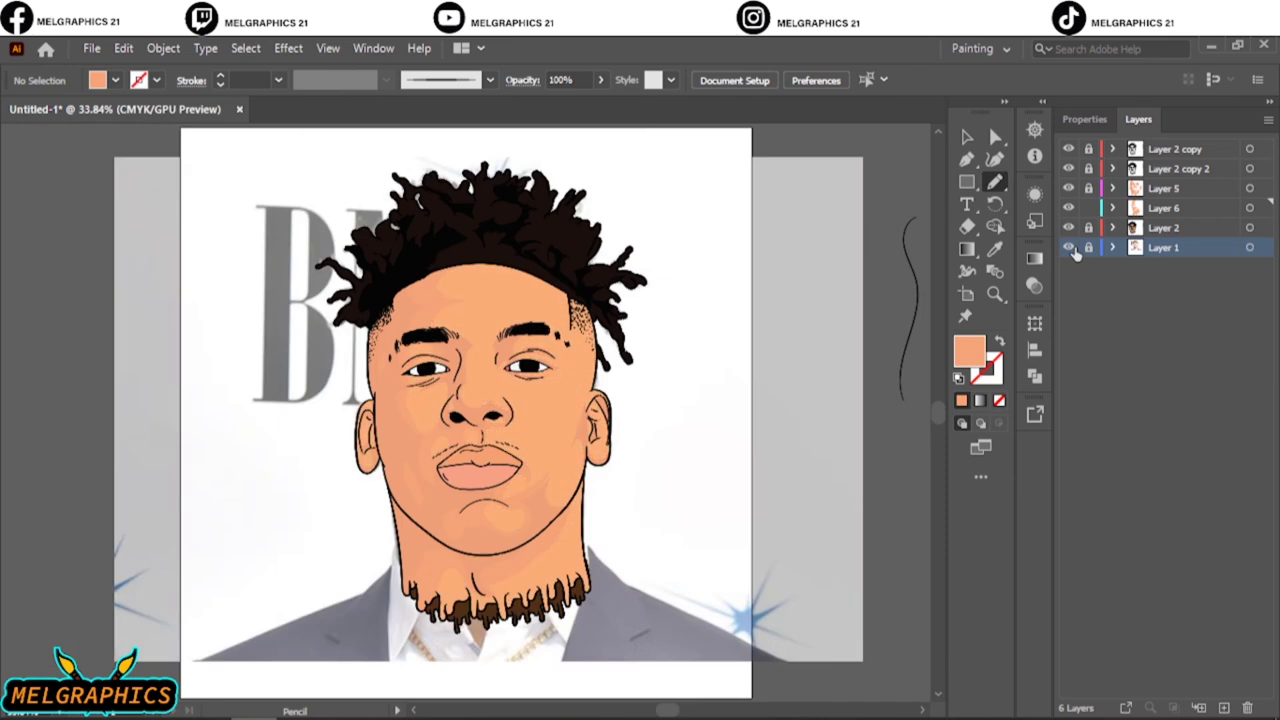
pyautogui.click(1069, 247)
pyautogui.hotkey('ctrl', '1')
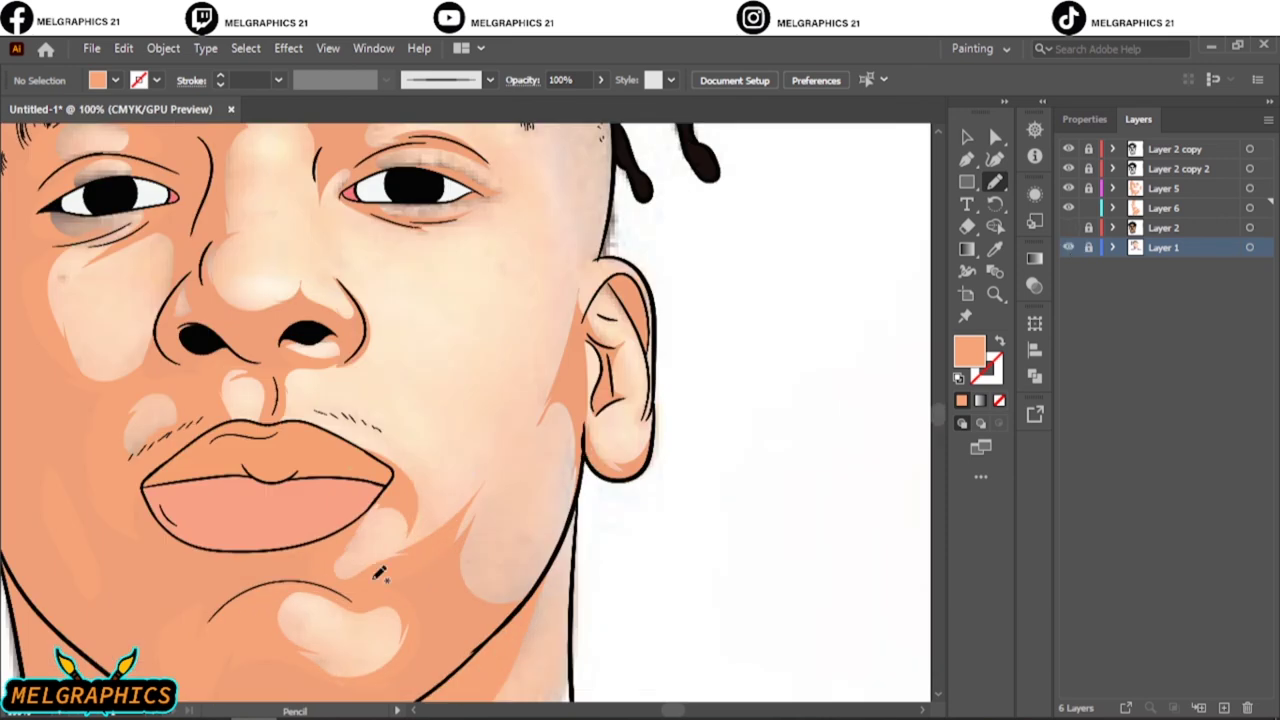
pyautogui.moveTo(592, 407); pyautogui.dragTo(590, 405)
pyautogui.scroll(5, 388, 442)
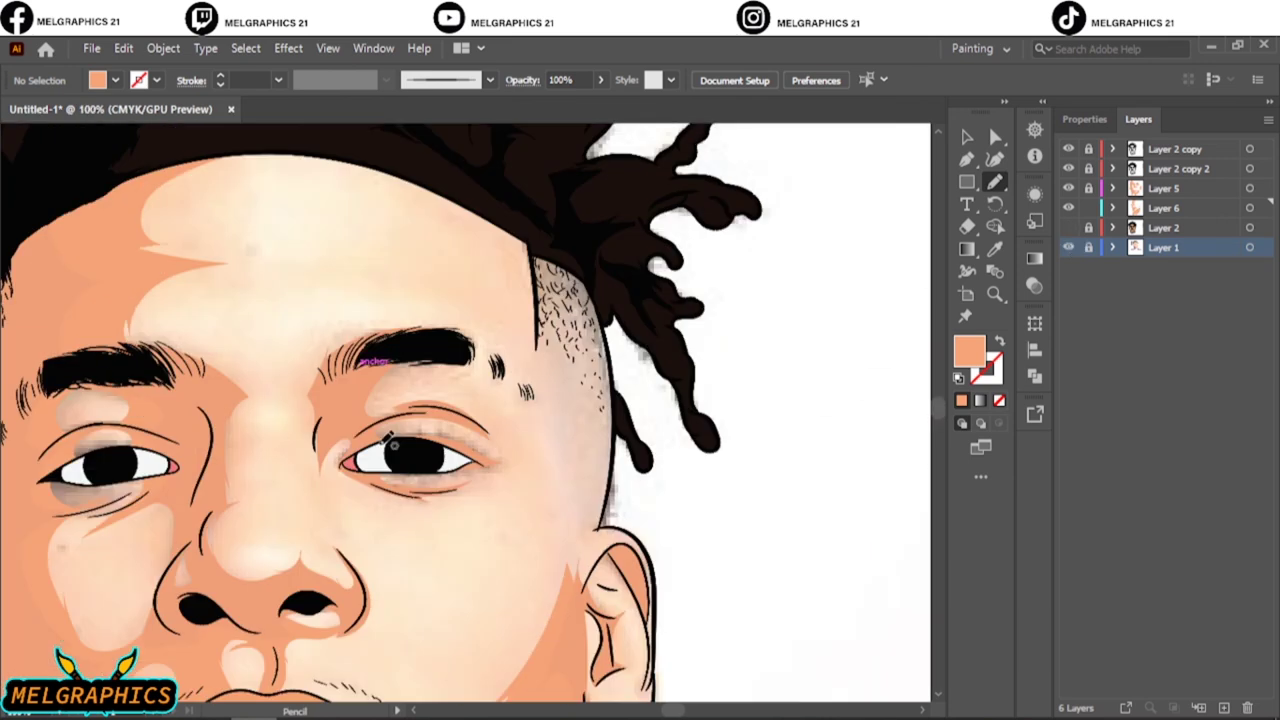
pyautogui.moveTo(606, 303); pyautogui.dragTo(604, 300)
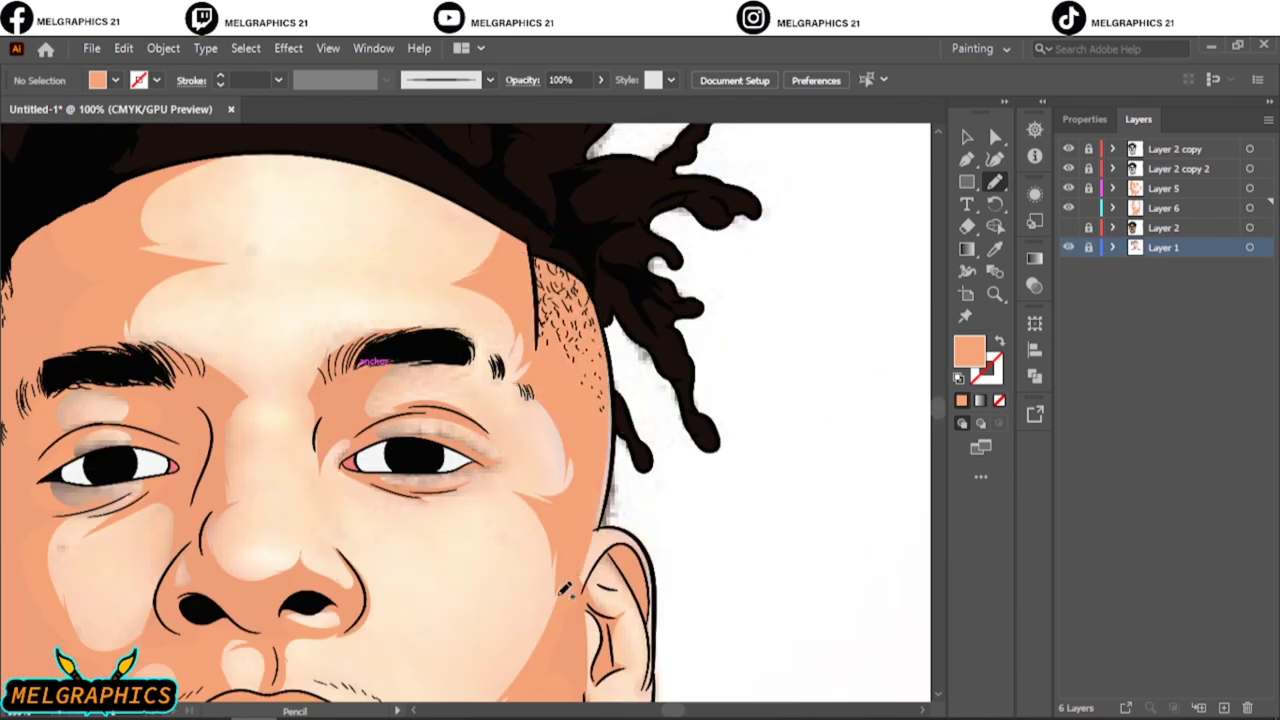
# Trace highlights around the nose tip and around the right eye.
pyautogui.hotkey('ctrl', '0')
pyautogui.hotkey('ctrl', '+')
pyautogui.hotkey('ctrl', '+')
pyautogui.hotkey('ctrl', '+')
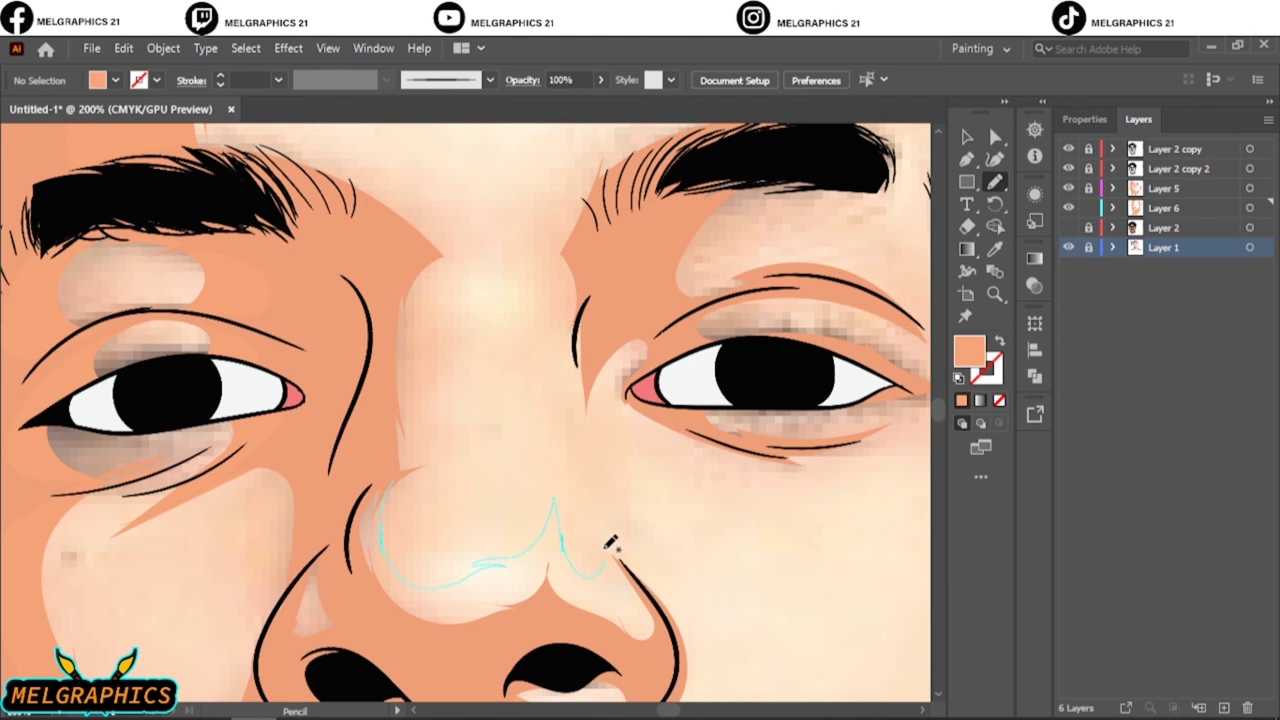
pyautogui.moveTo(606, 547); pyautogui.dragTo(604, 552)
pyautogui.moveTo(421, 302); pyautogui.dragTo(418, 306)
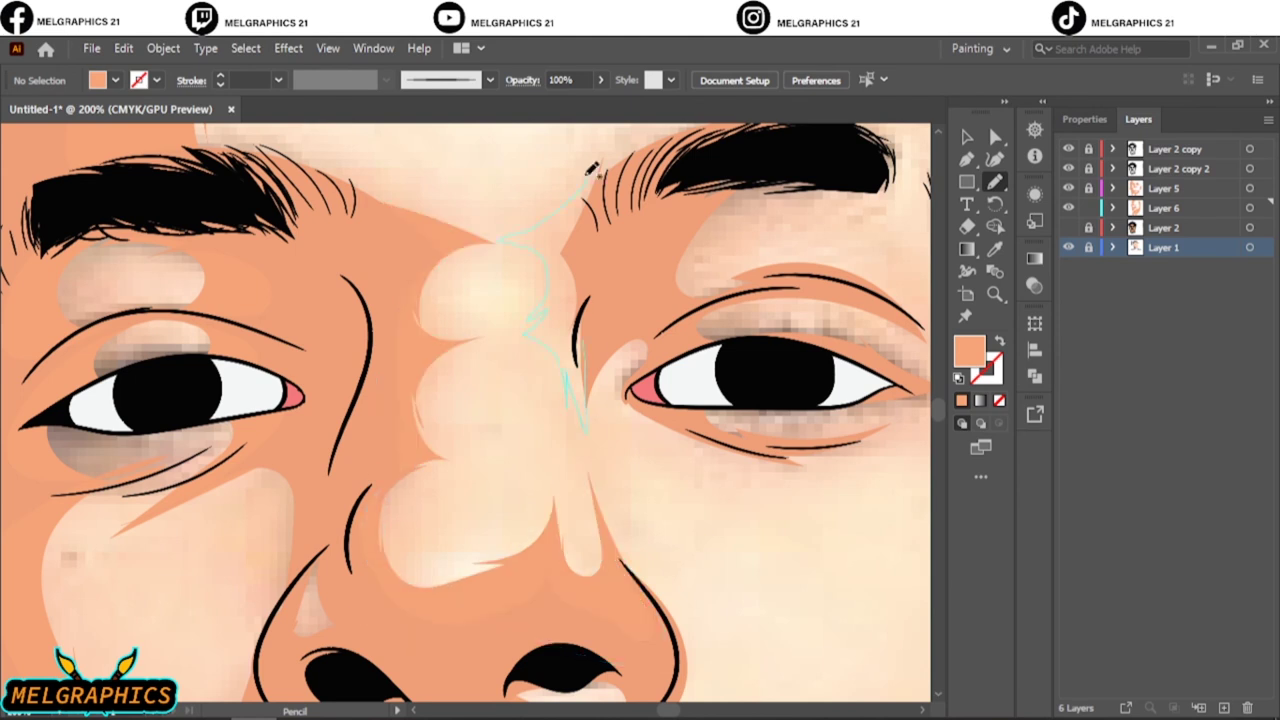
pyautogui.hotkey('ctrl', '0')
pyautogui.hotkey('ctrl', '+')
pyautogui.hotkey('ctrl', '+')
pyautogui.hotkey('ctrl', '+')
pyautogui.moveTo(405, 370)
pyautogui.mouseDown()
pyautogui.moveTo(437, 281)
pyautogui.moveTo(402, 366)
pyautogui.mouseUp()
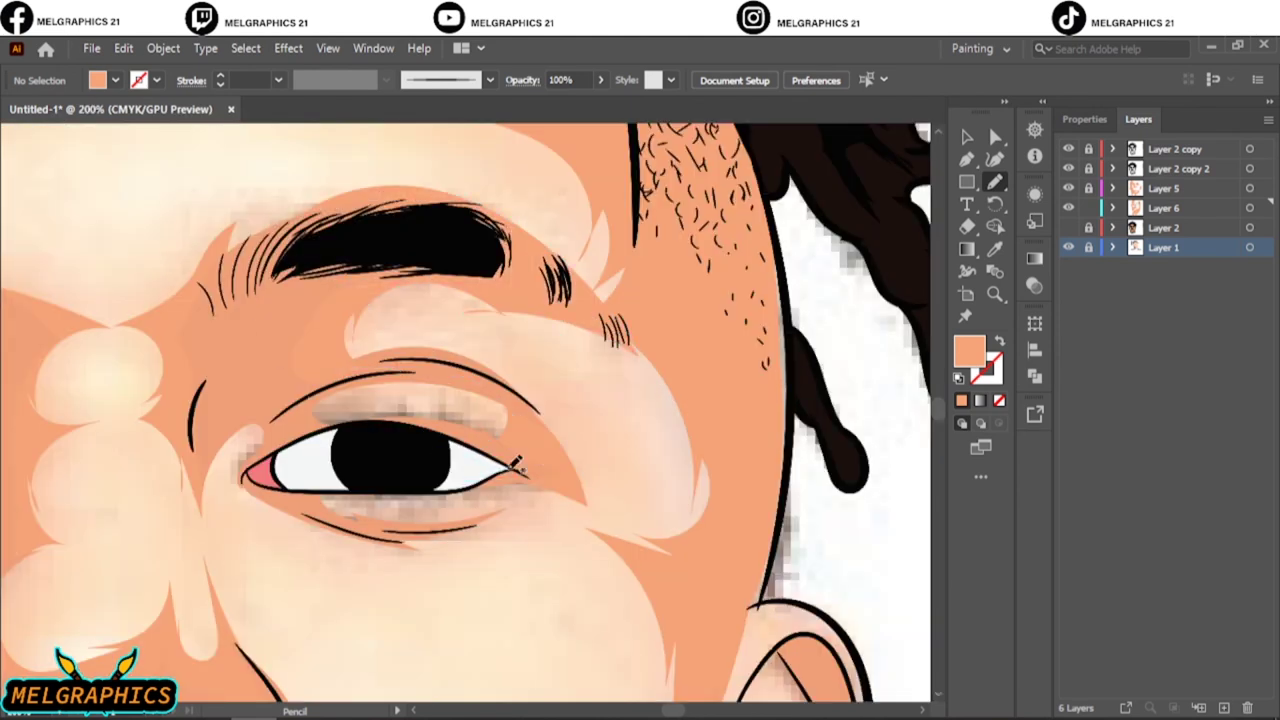
# Hide the reference photo layer and add an empty Layer 7.
pyautogui.hotkey('ctrl', '0')
pyautogui.hotkey('ctrl', '+')
pyautogui.hotkey('ctrl', '+')
pyautogui.hotkey('ctrl', '+')
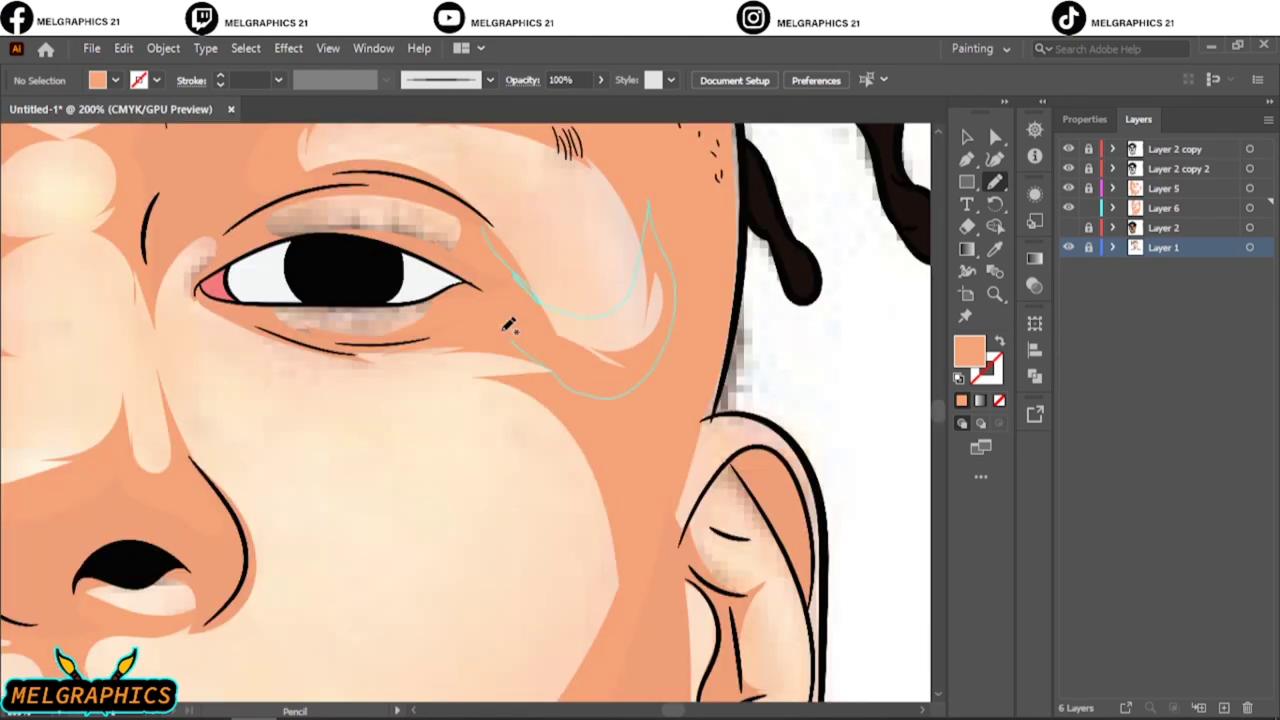
pyautogui.hotkey('ctrl', '0')
pyautogui.click(1068, 247)
pyautogui.hotkey('ctrl', 'l')
# Sample the skin tone and pencil a mid-tone shading shape on the forehead.
pyautogui.press('i')
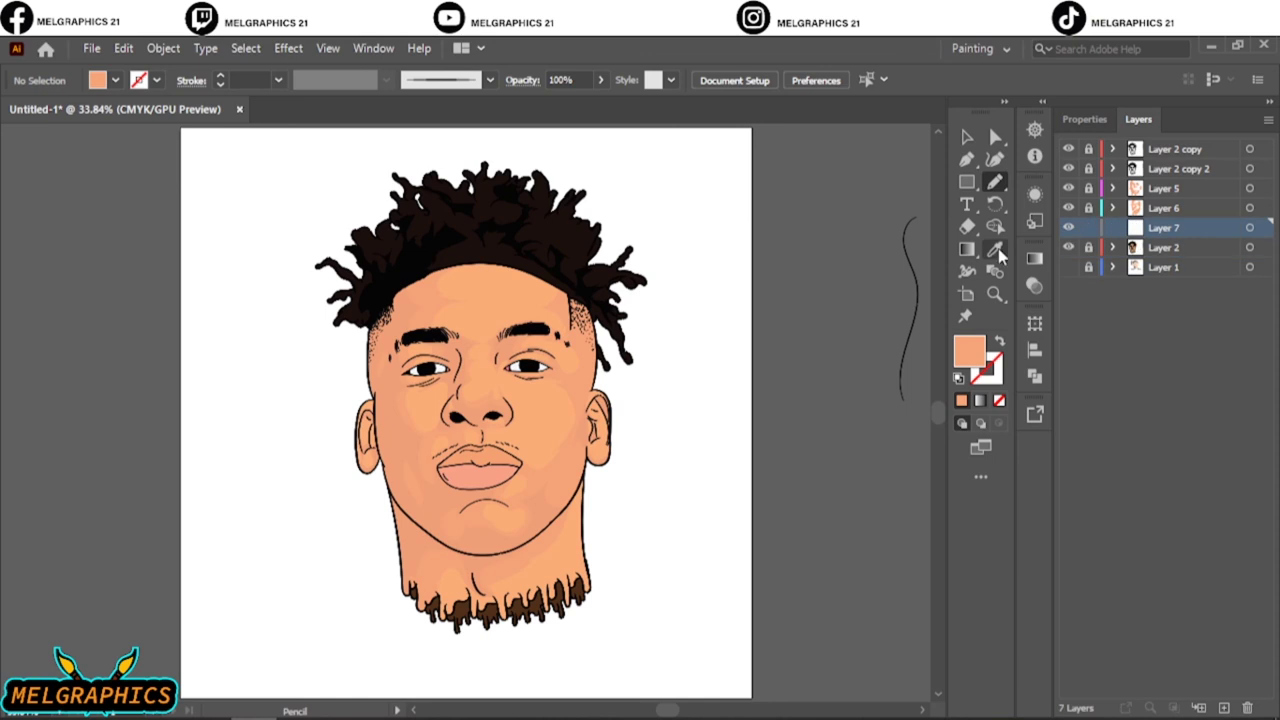
pyautogui.hotkey('ctrl', '+')
pyautogui.hotkey('ctrl', '+')
pyautogui.hotkey('ctrl', '+')
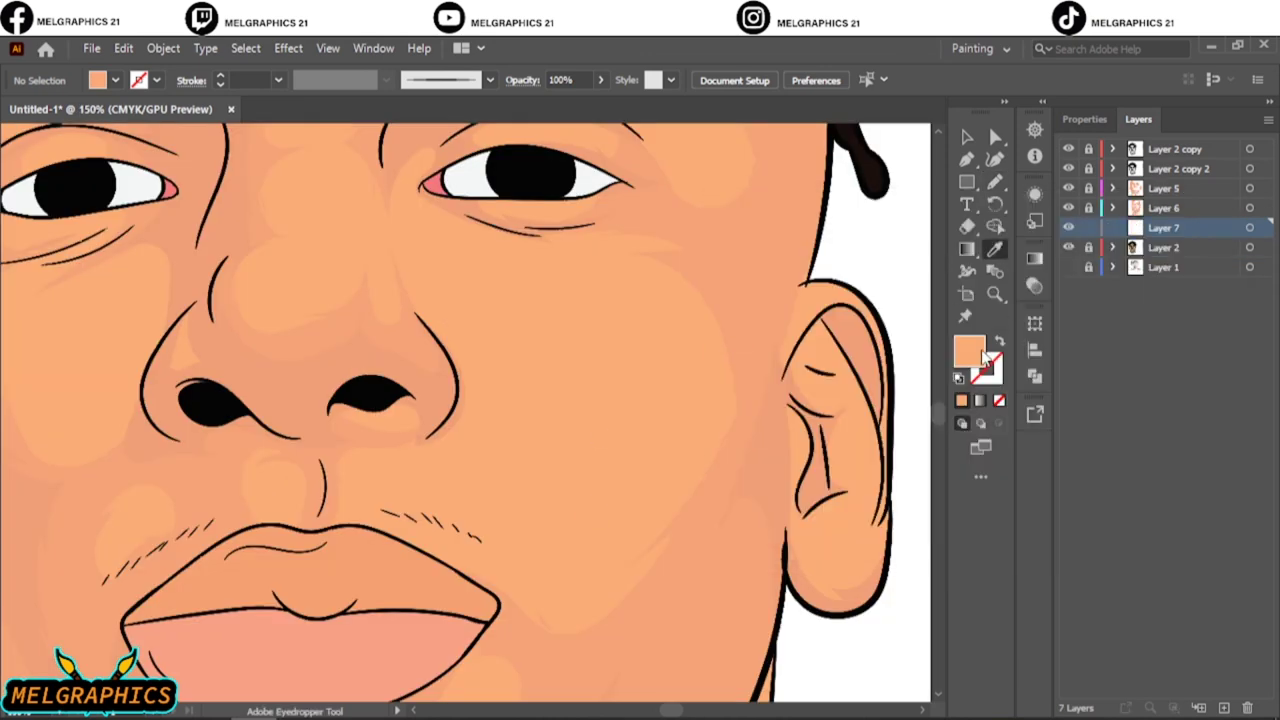
pyautogui.doubleClick(972, 350)
pyautogui.click(1170, 265)
pyautogui.scroll(10, 465, 400)
pyautogui.press('n')
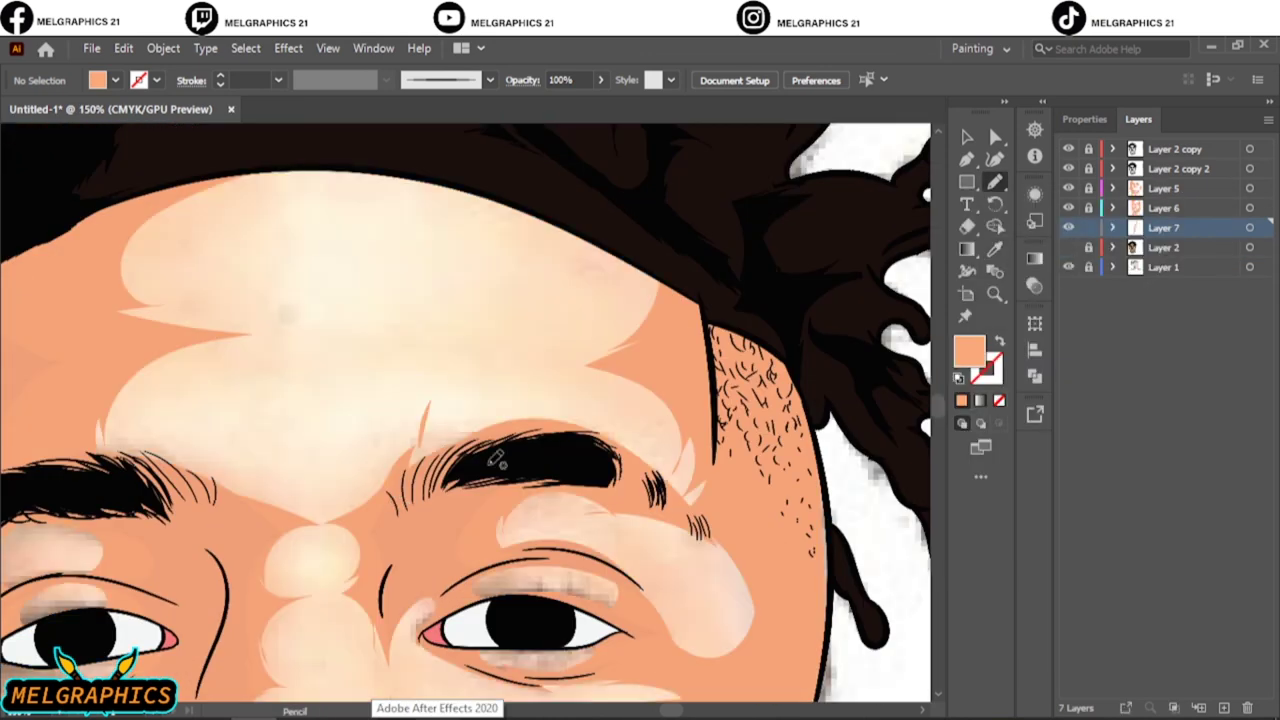
pyautogui.moveTo(490, 445)
pyautogui.mouseDown()
pyautogui.moveTo(417, 357)
pyautogui.moveTo(490, 445)
pyautogui.mouseUp()
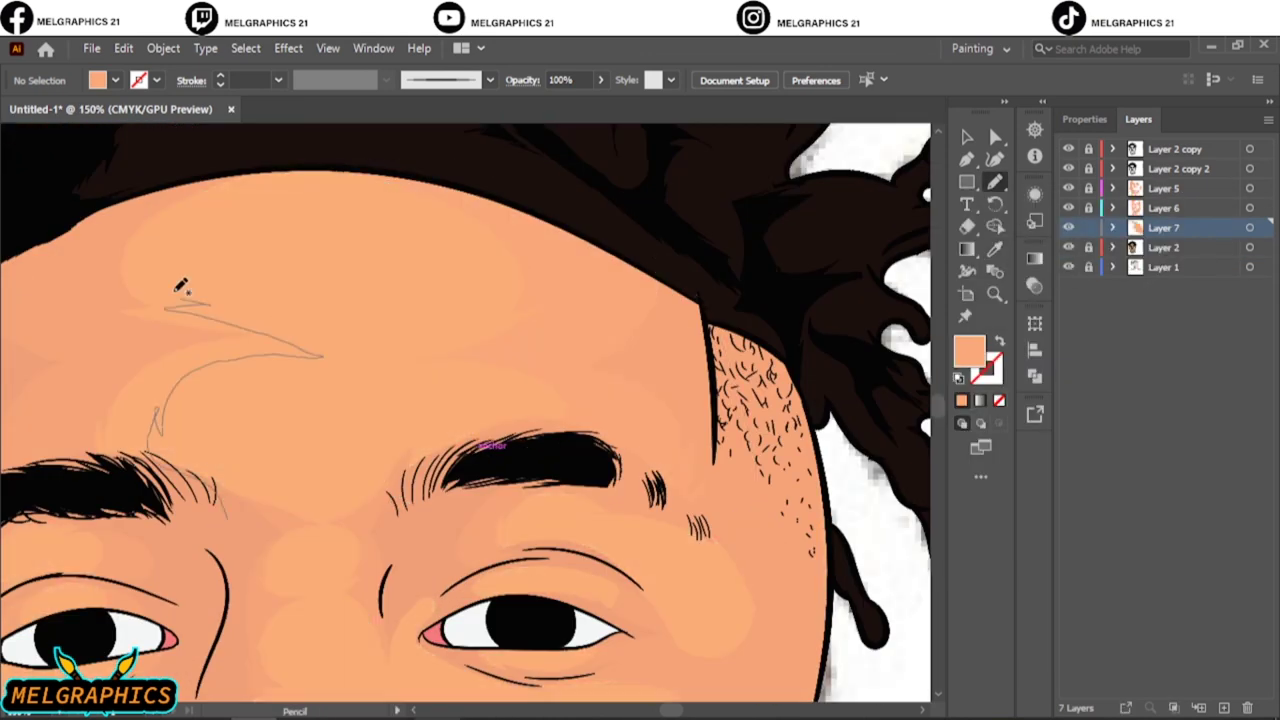
pyautogui.moveTo(180, 284); pyautogui.dragTo(80, 300)
pyautogui.hotkey('ctrl', '0')
# Add mid-tone shading beside the mustache, under the eye on the cheek, and along the nose bridge.
pyautogui.click(1068, 247)
pyautogui.scroll(3, 420, 450)
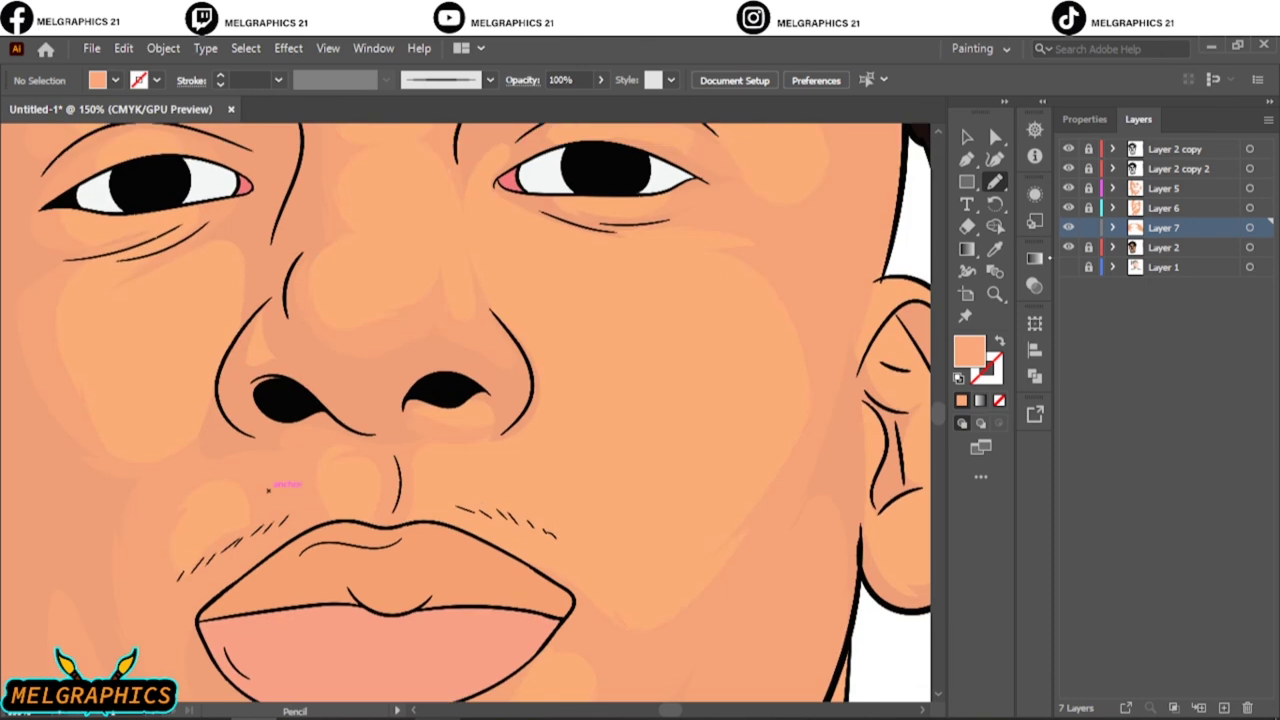
pyautogui.moveTo(410, 470)
pyautogui.mouseDown()
pyautogui.moveTo(508, 506)
pyautogui.moveTo(420, 580)
pyautogui.mouseUp()
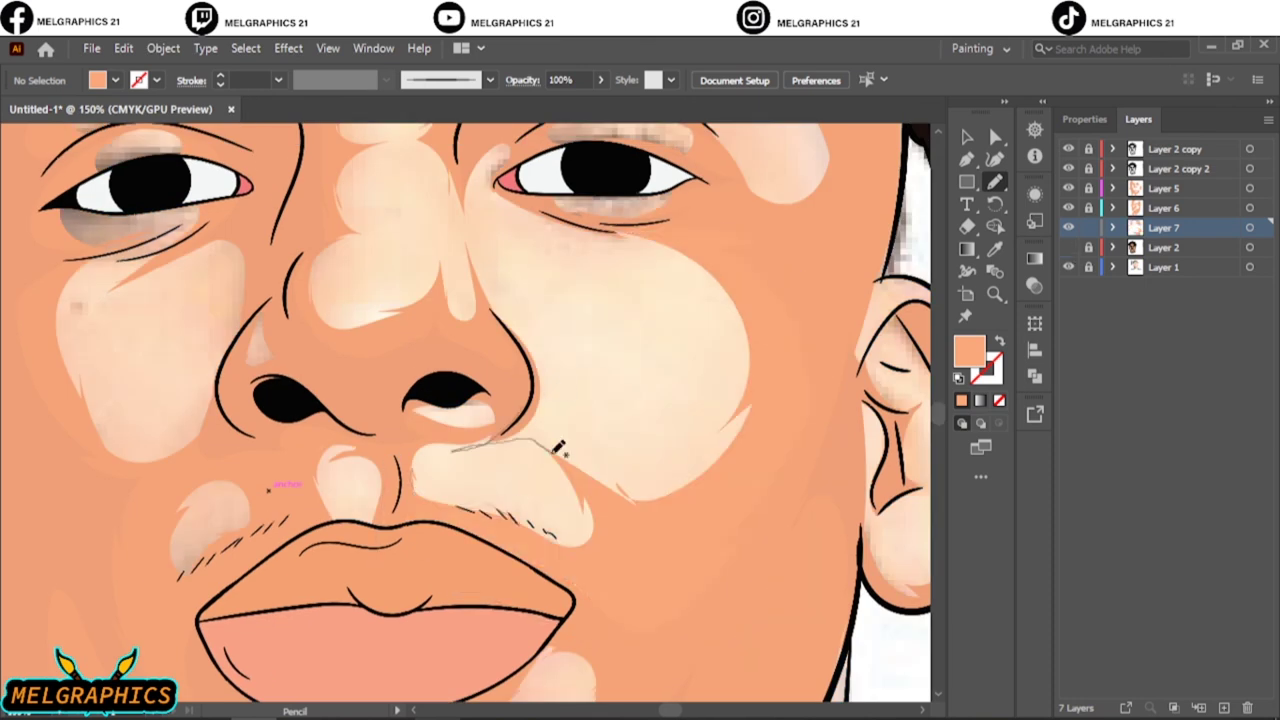
pyautogui.scroll(3, 460, 422)
pyautogui.scroll(-2, 459, 421)
pyautogui.scroll(2, 781, 511)
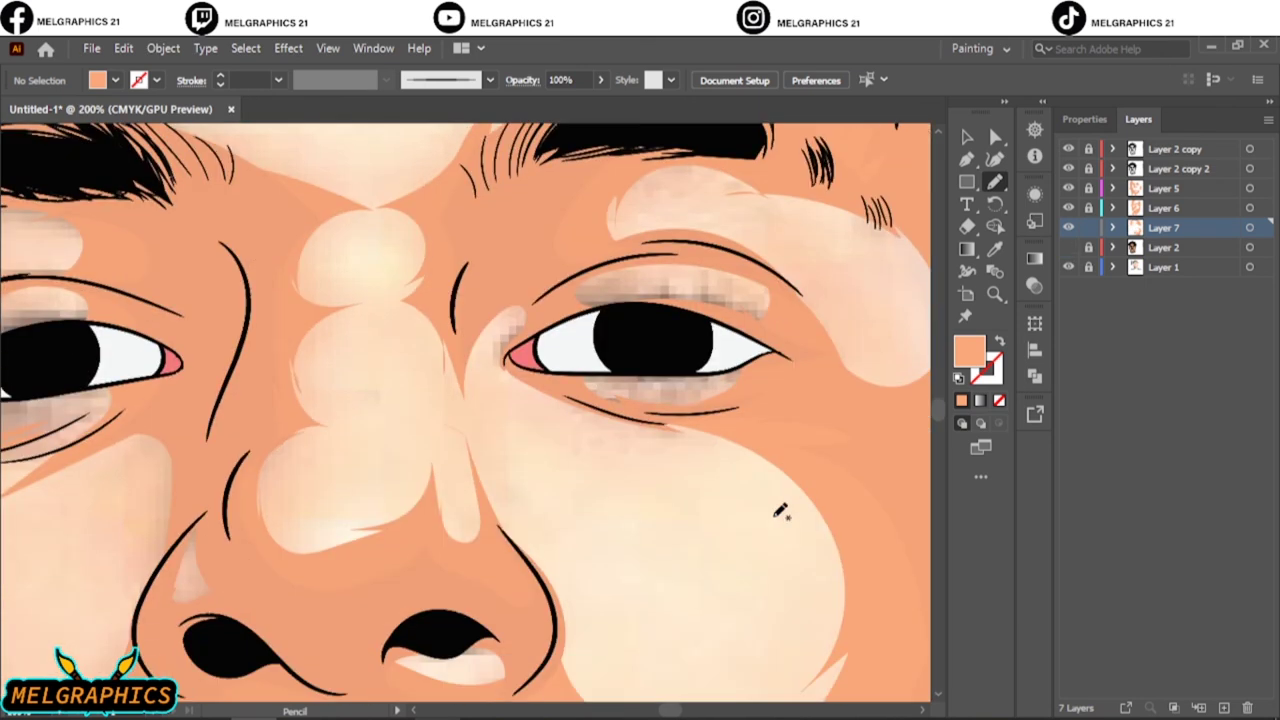
pyautogui.moveTo(497, 425); pyautogui.dragTo(490, 450)
pyautogui.moveTo(440, 207); pyautogui.dragTo(385, 488)
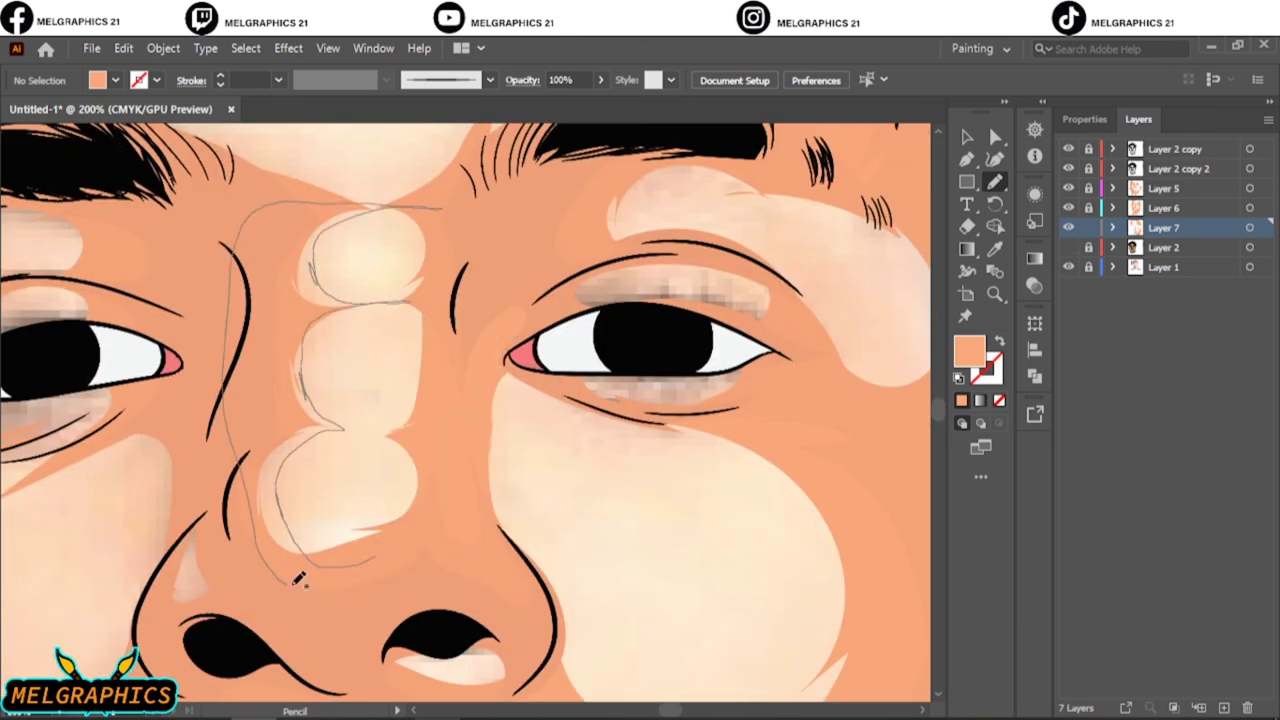
pyautogui.hotkey('ctrl', '0')
# Shade the inner ear and its fold, then add Layer 8.
pyautogui.click(1068, 267)
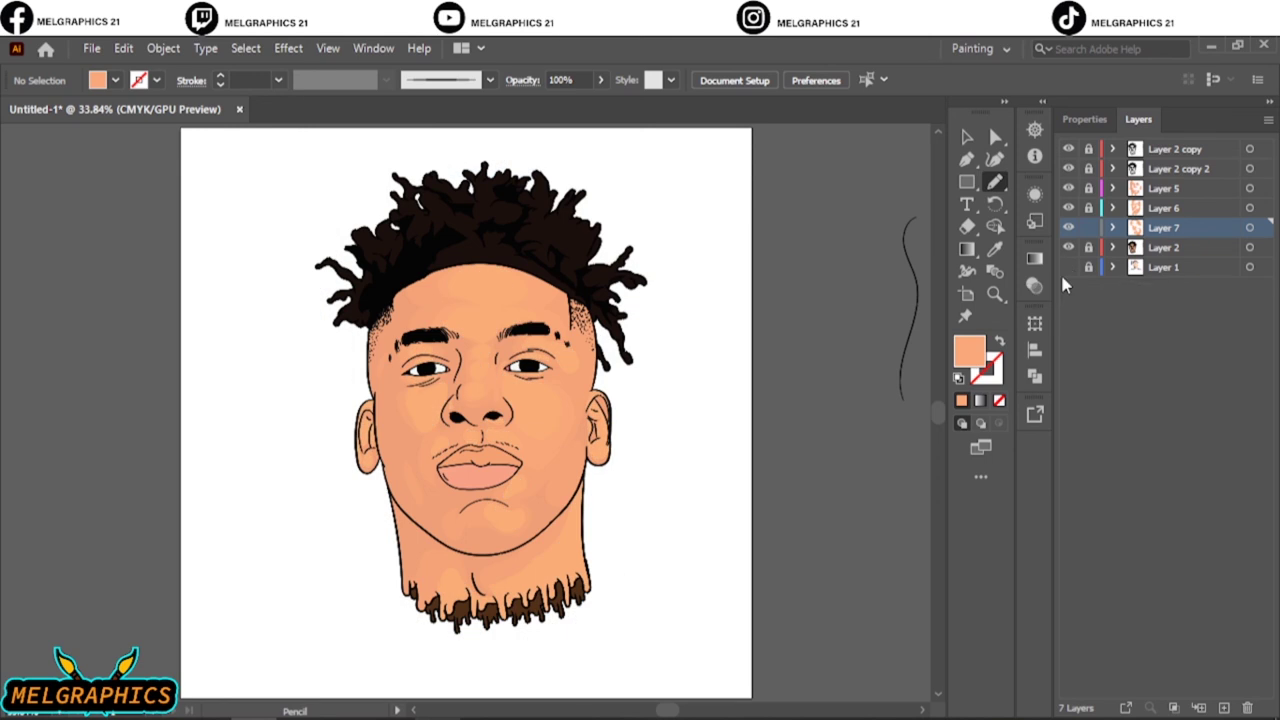
pyautogui.scroll(5, 380, 465)
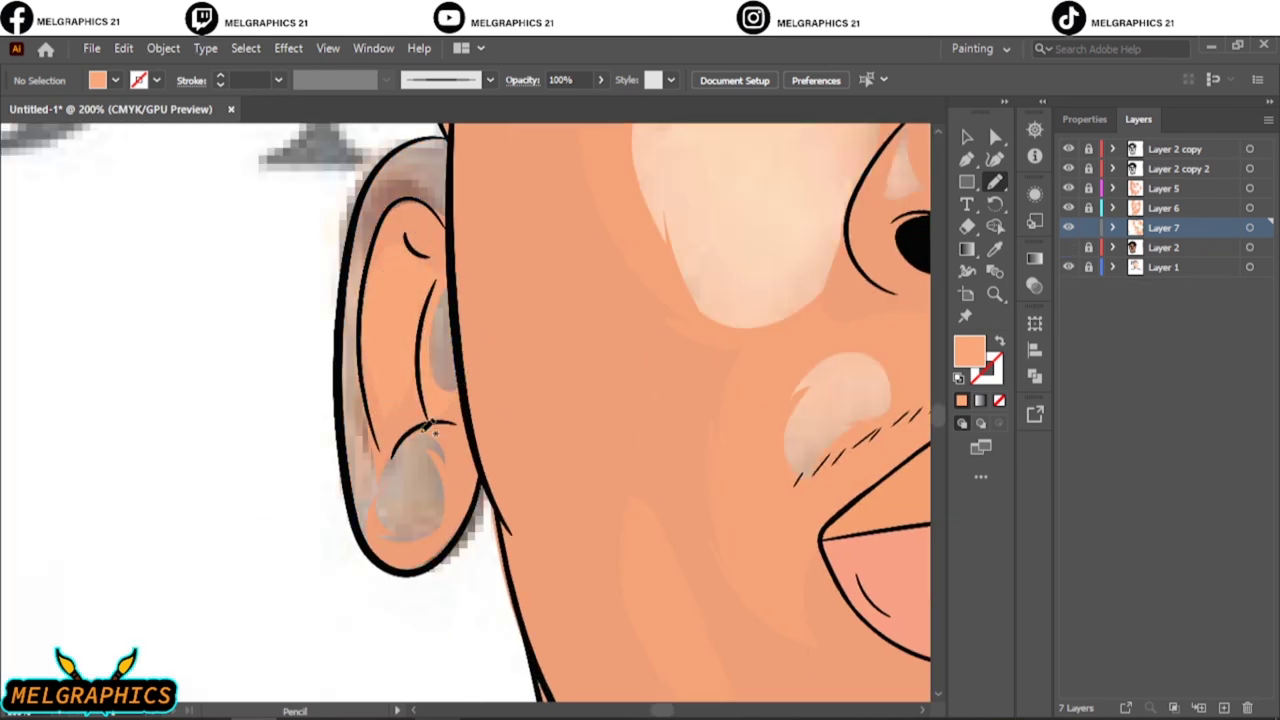
pyautogui.hotkey('ctrl', '0')
pyautogui.scroll(5, 814, 300)
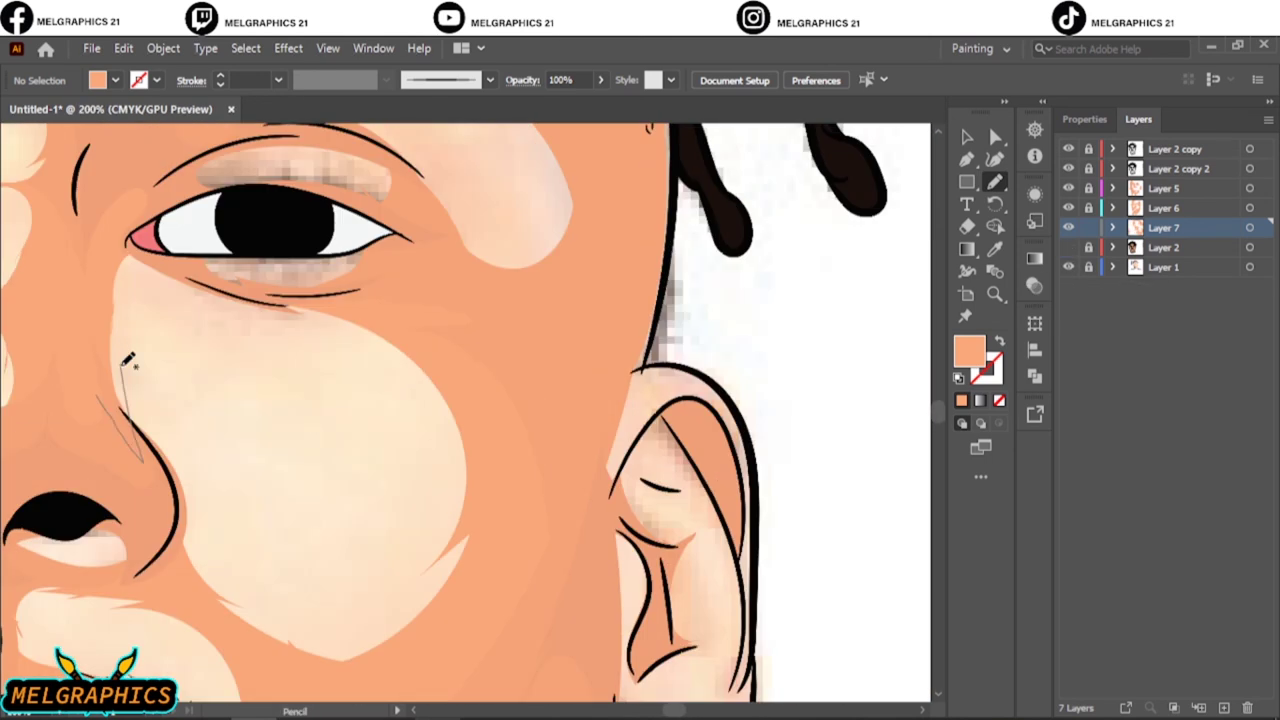
pyautogui.scroll(-3, 672, 366)
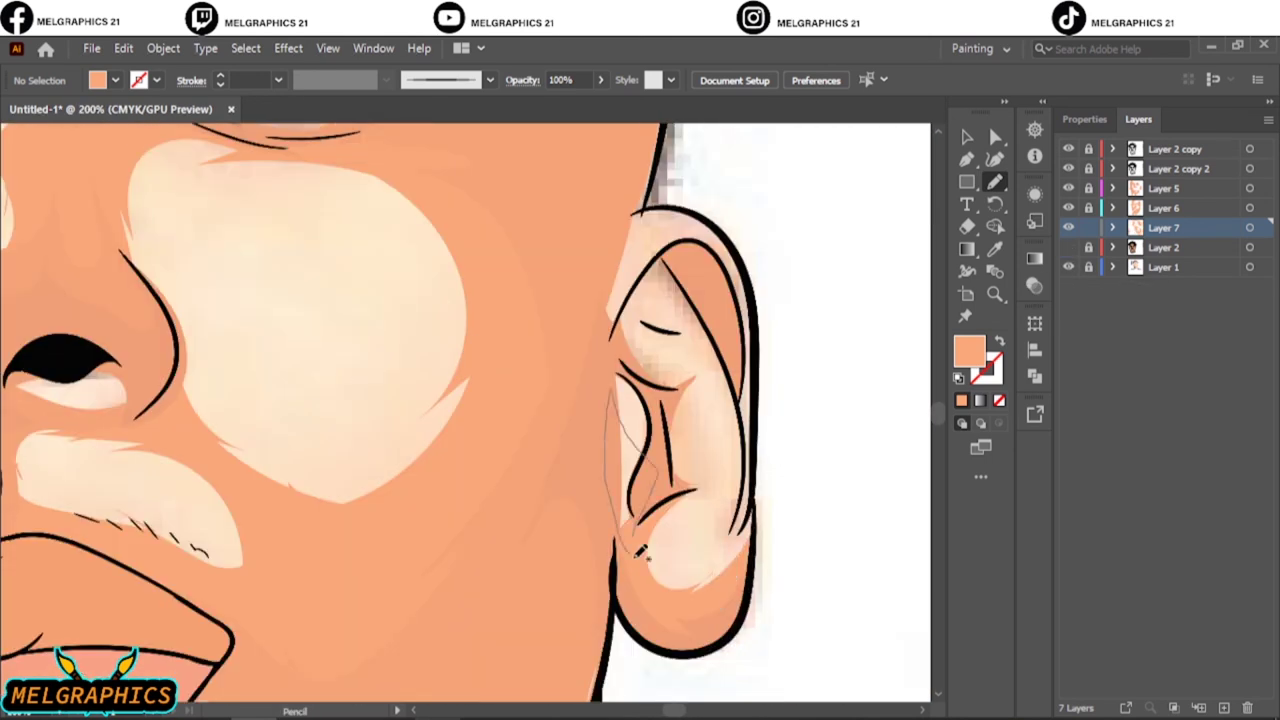
pyautogui.moveTo(672, 366); pyautogui.dragTo(632, 325)
pyautogui.moveTo(757, 403); pyautogui.dragTo(745, 440)
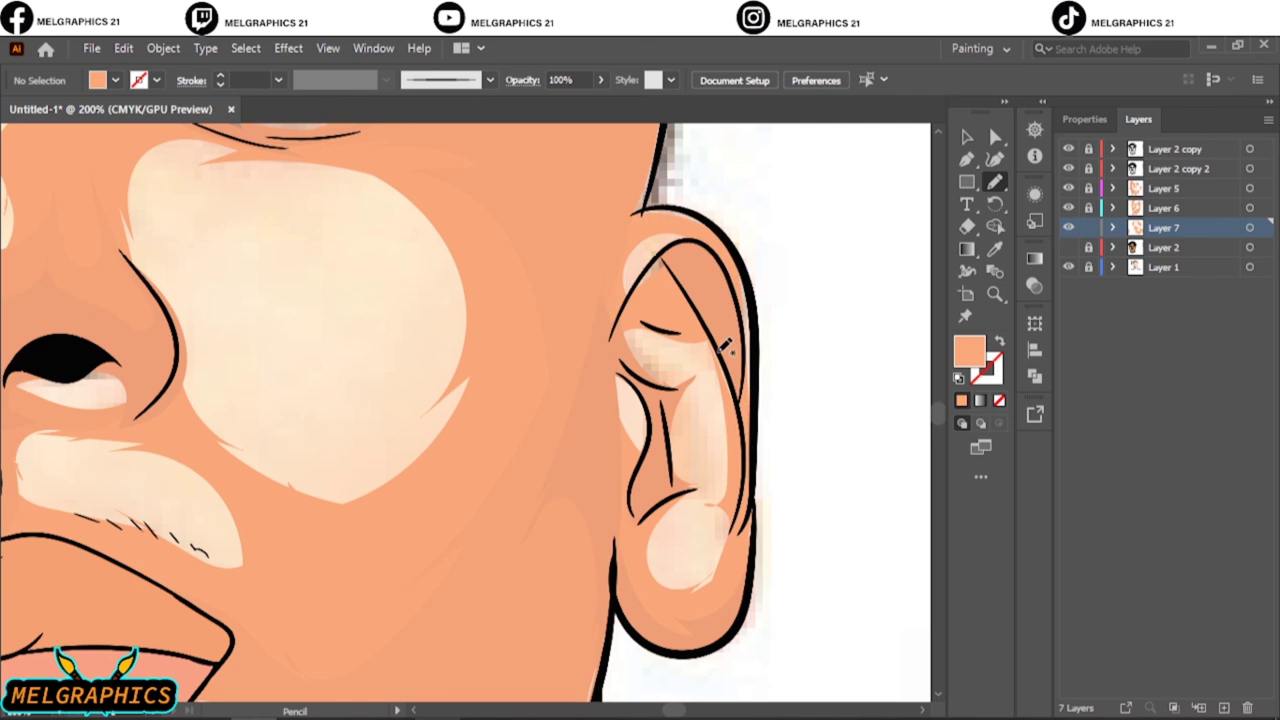
pyautogui.hotkey('ctrl', '0')
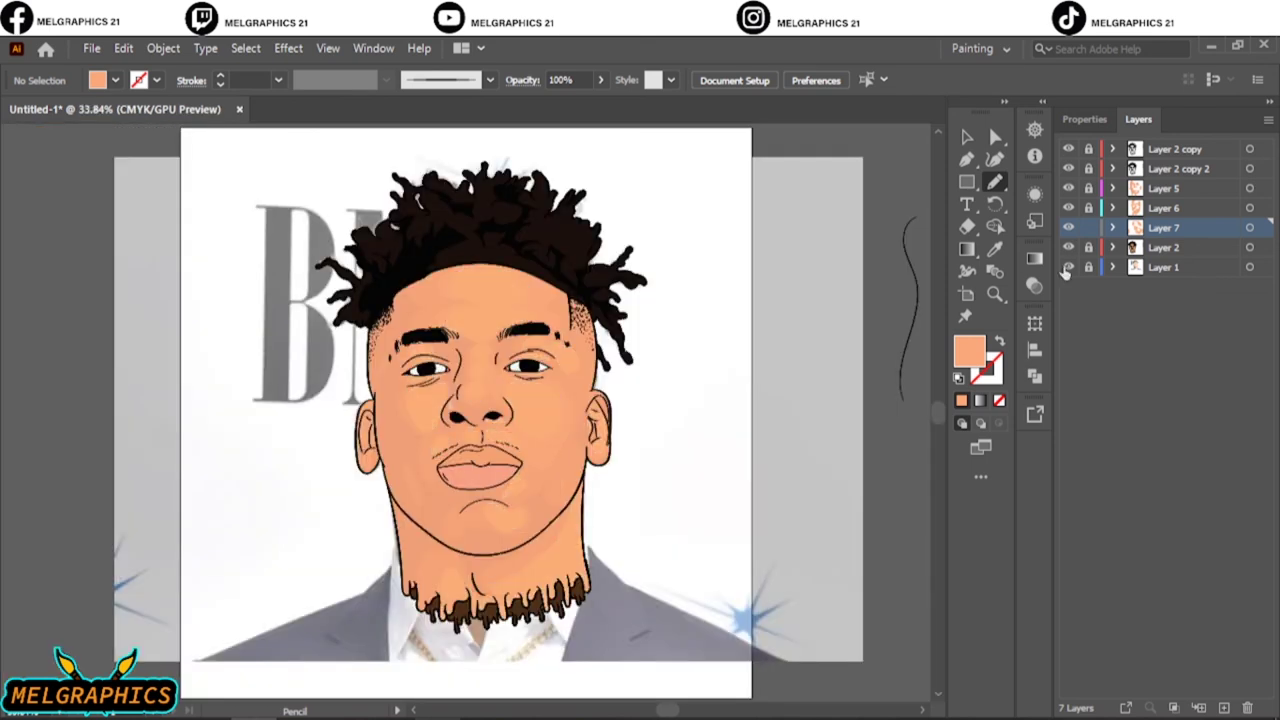
pyautogui.hotkey('ctrl', 'l')
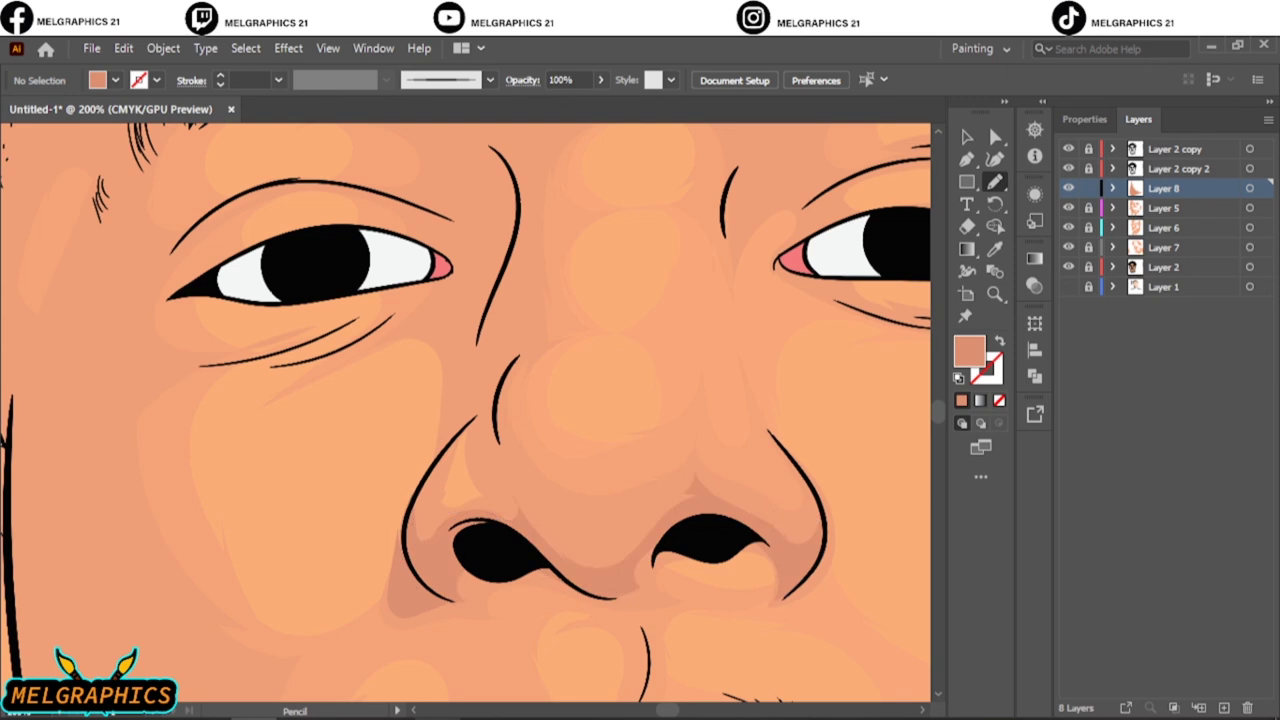
# Pencil a highlight oval on the nose and adjust its colour to Black -30, Yellow -17.
pyautogui.hotkey('ctrl', '0')
pyautogui.hotkey('ctrl', '=')
pyautogui.hotkey('ctrl', '=')
pyautogui.hotkey('ctrl', '=')
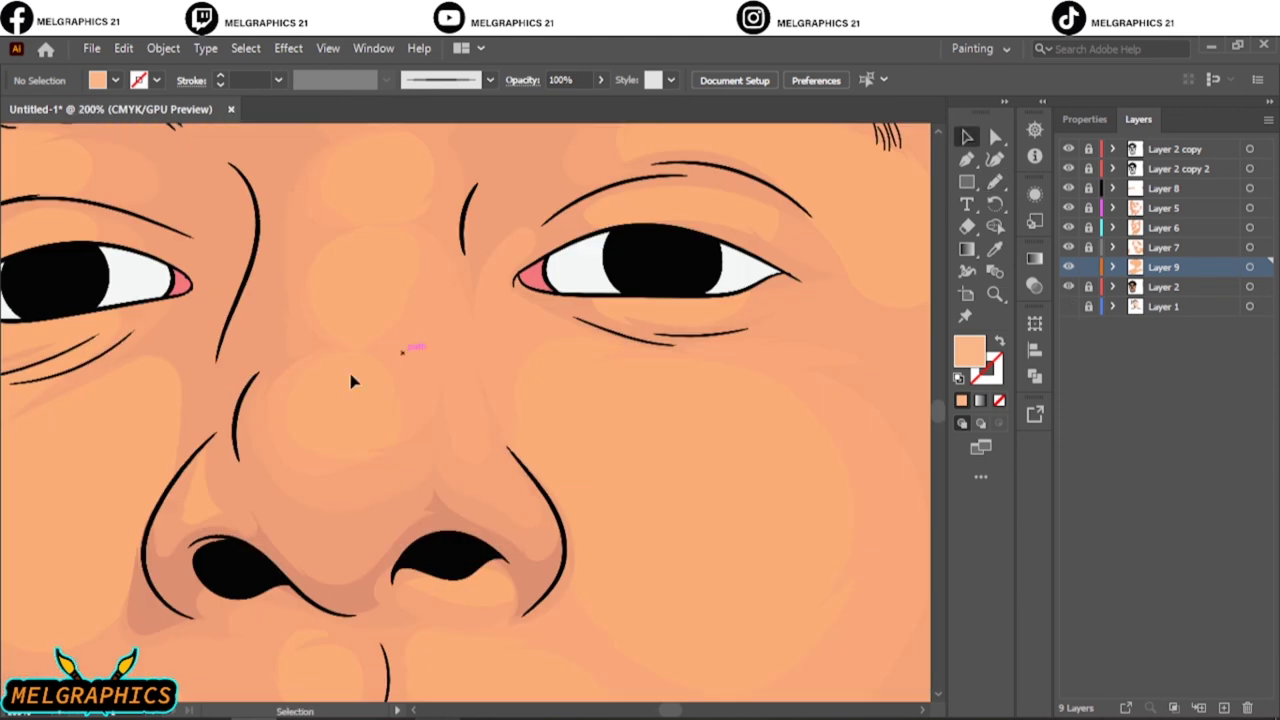
pyautogui.press('n')
pyautogui.moveTo(312, 398); pyautogui.dragTo(340, 432)
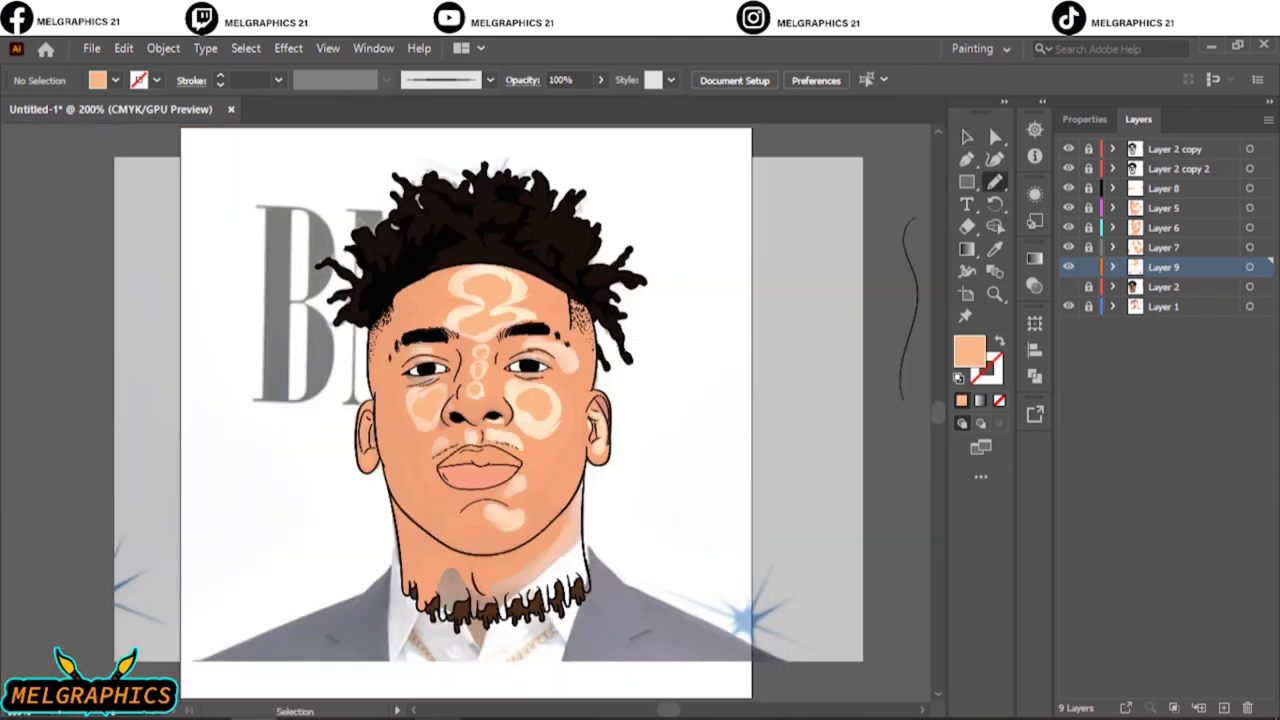
pyautogui.click(1068, 306)
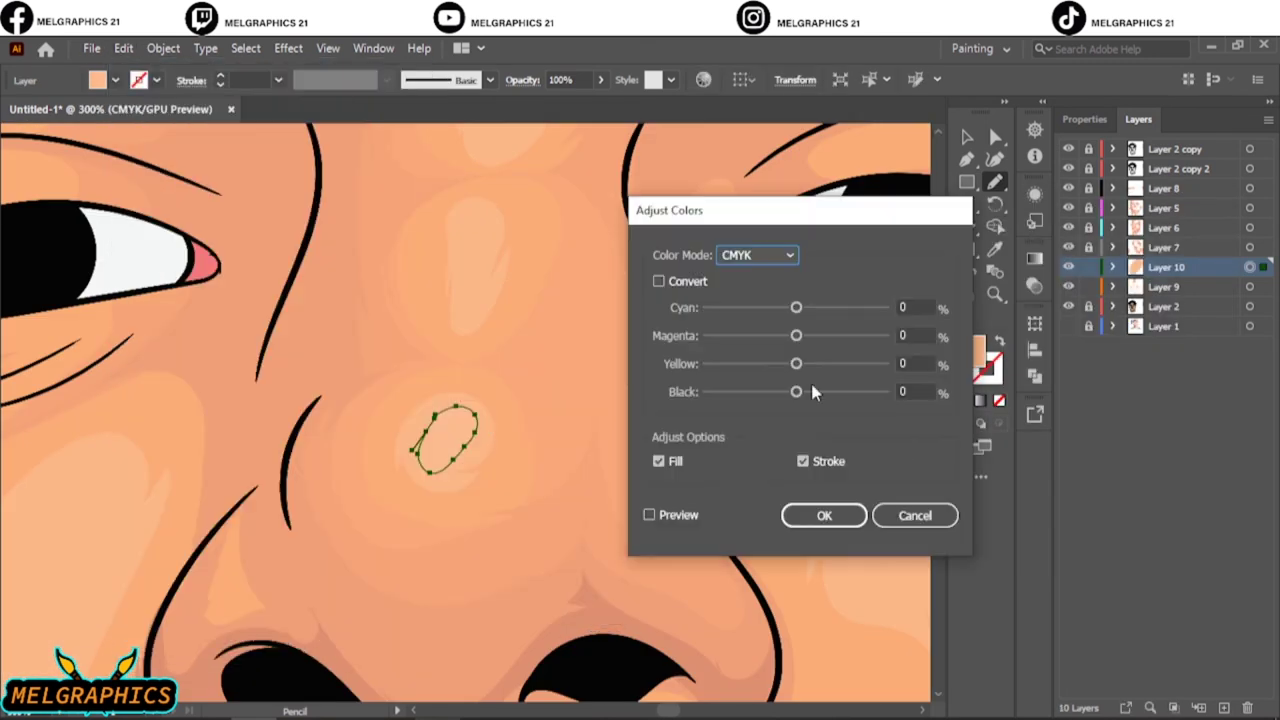
pyautogui.moveTo(797, 391); pyautogui.dragTo(769, 391)
pyautogui.moveTo(797, 364); pyautogui.dragTo(781, 364)
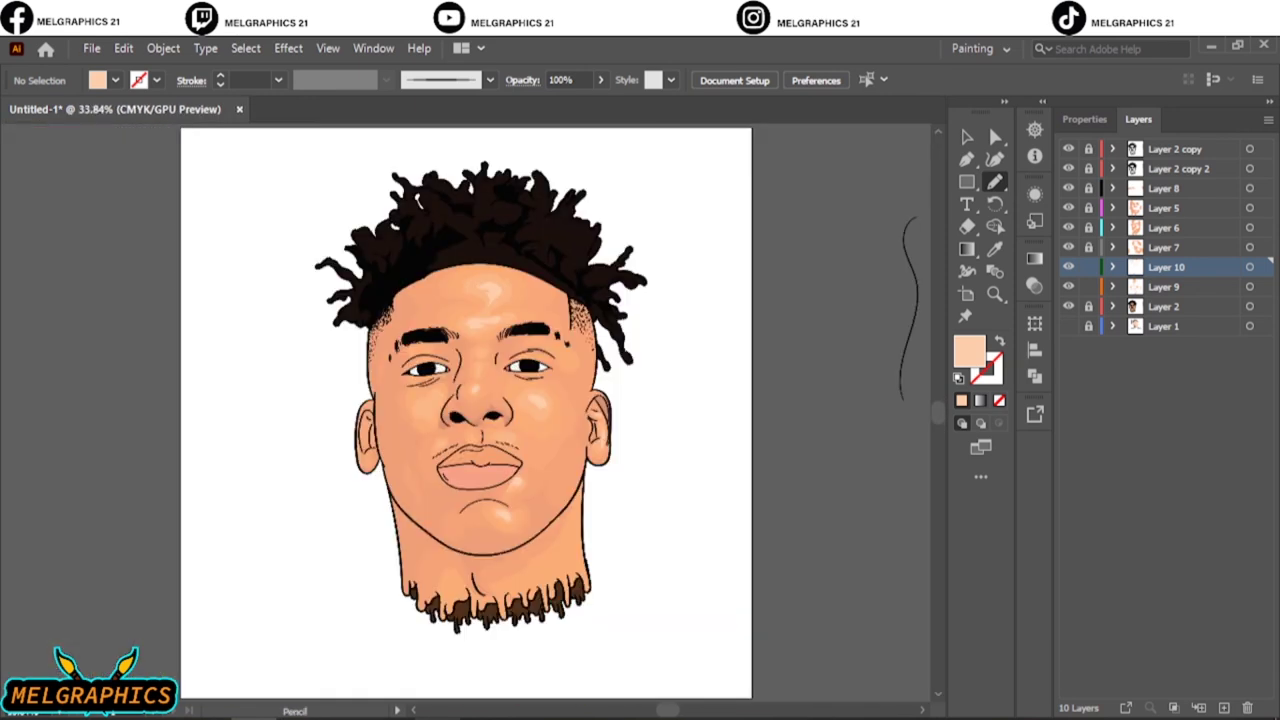
# On a new layer, pencil salmon shading across the lower lip.
pyautogui.click(1068, 326)
pyautogui.moveTo(1068, 188); pyautogui.dragTo(1068, 286)
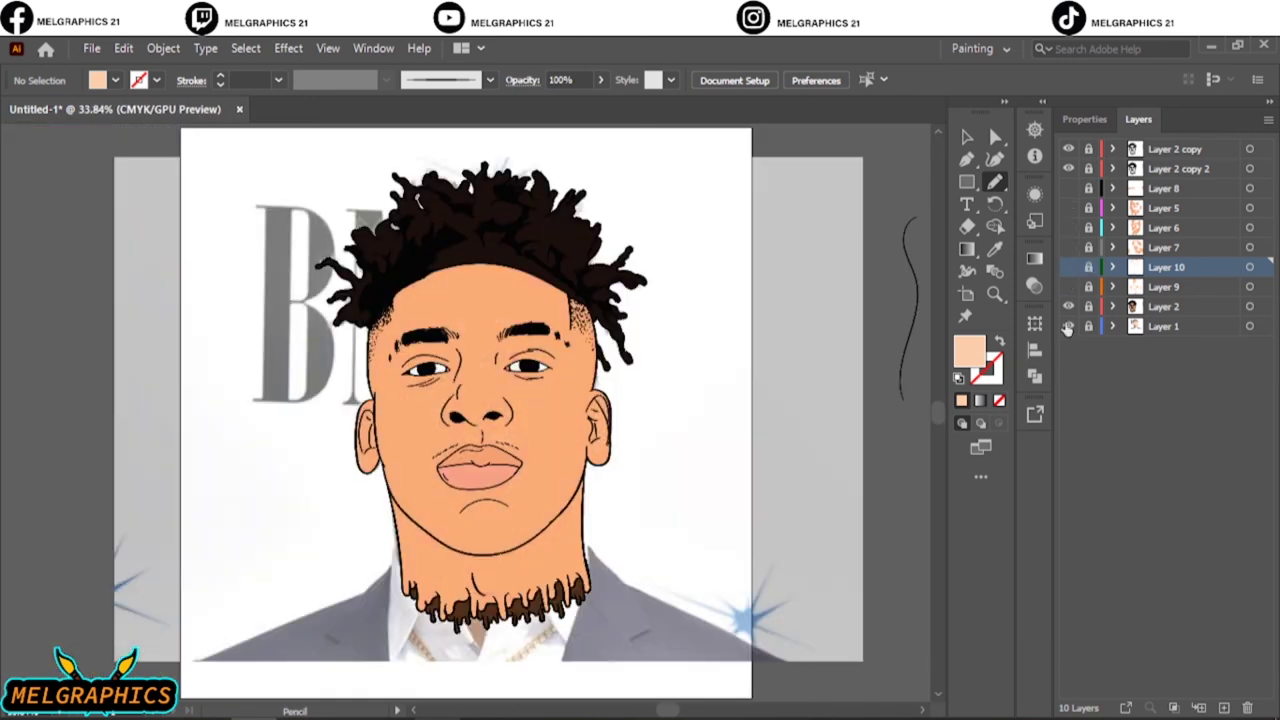
pyautogui.click(1068, 326)
pyautogui.click(1163, 188)
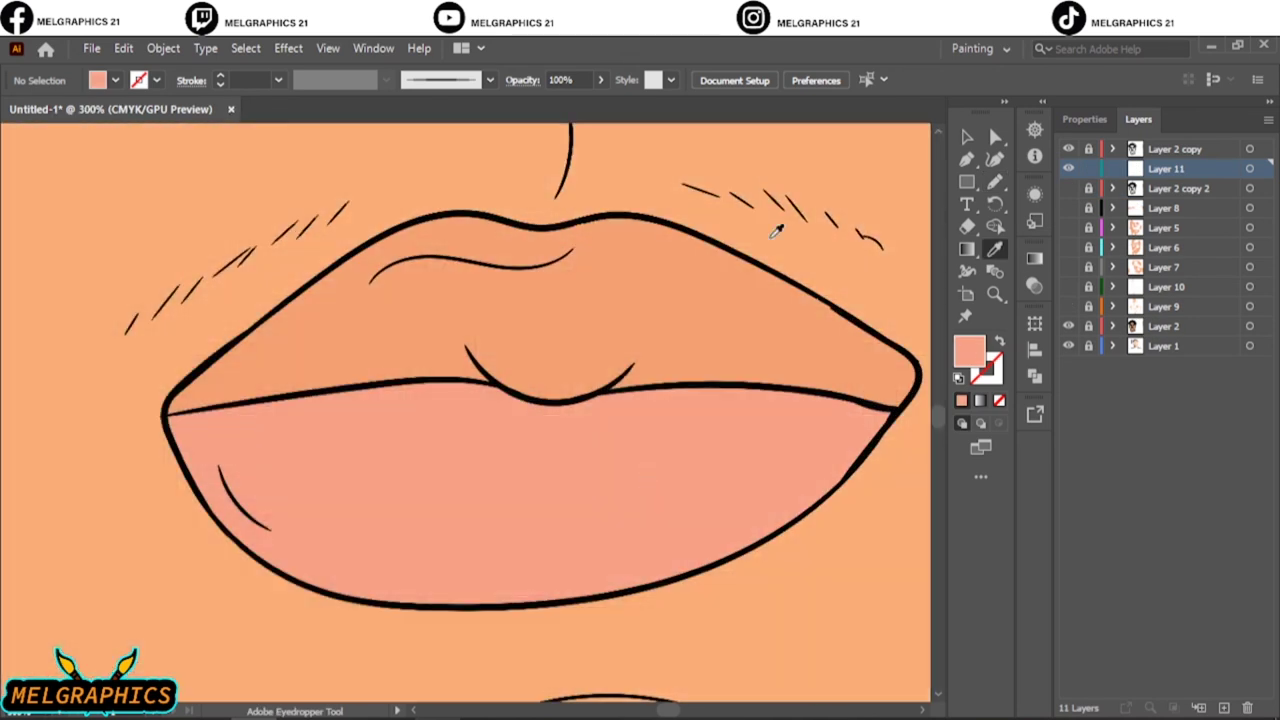
pyautogui.doubleClick(968, 350)
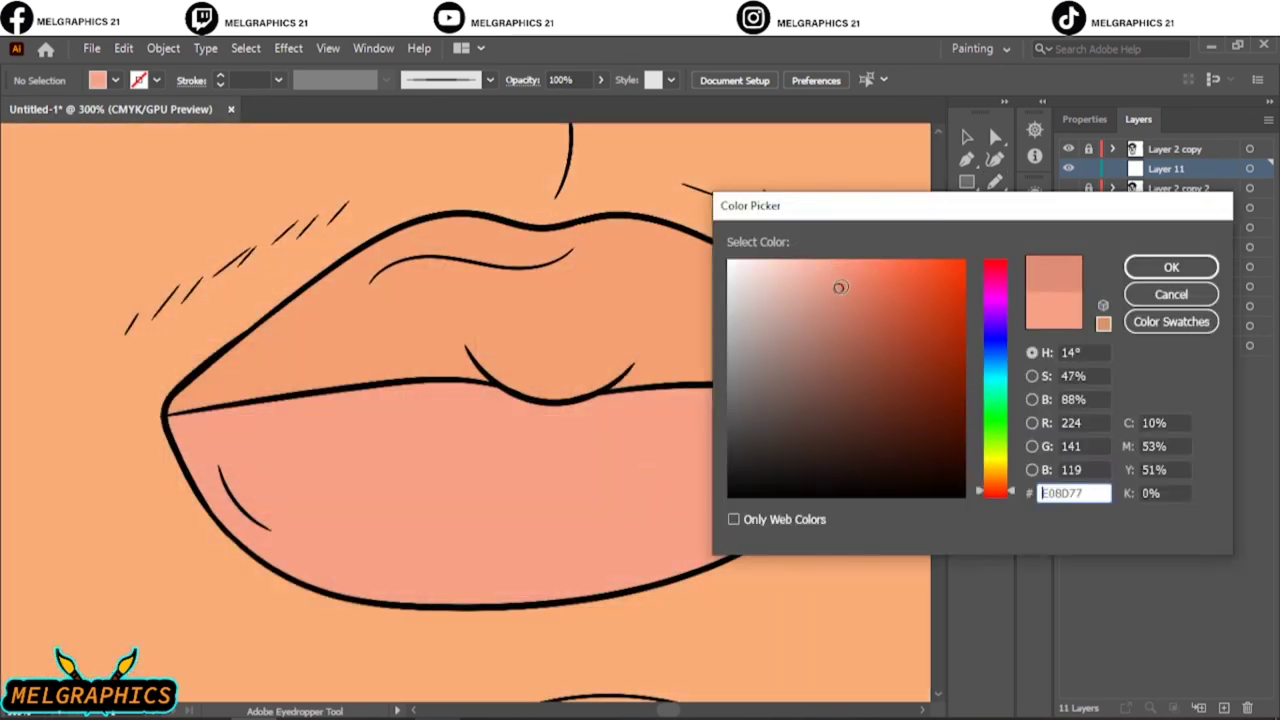
pyautogui.click(1186, 266)
pyautogui.click(995, 181)
pyautogui.moveTo(345, 388); pyautogui.dragTo(433, 537)
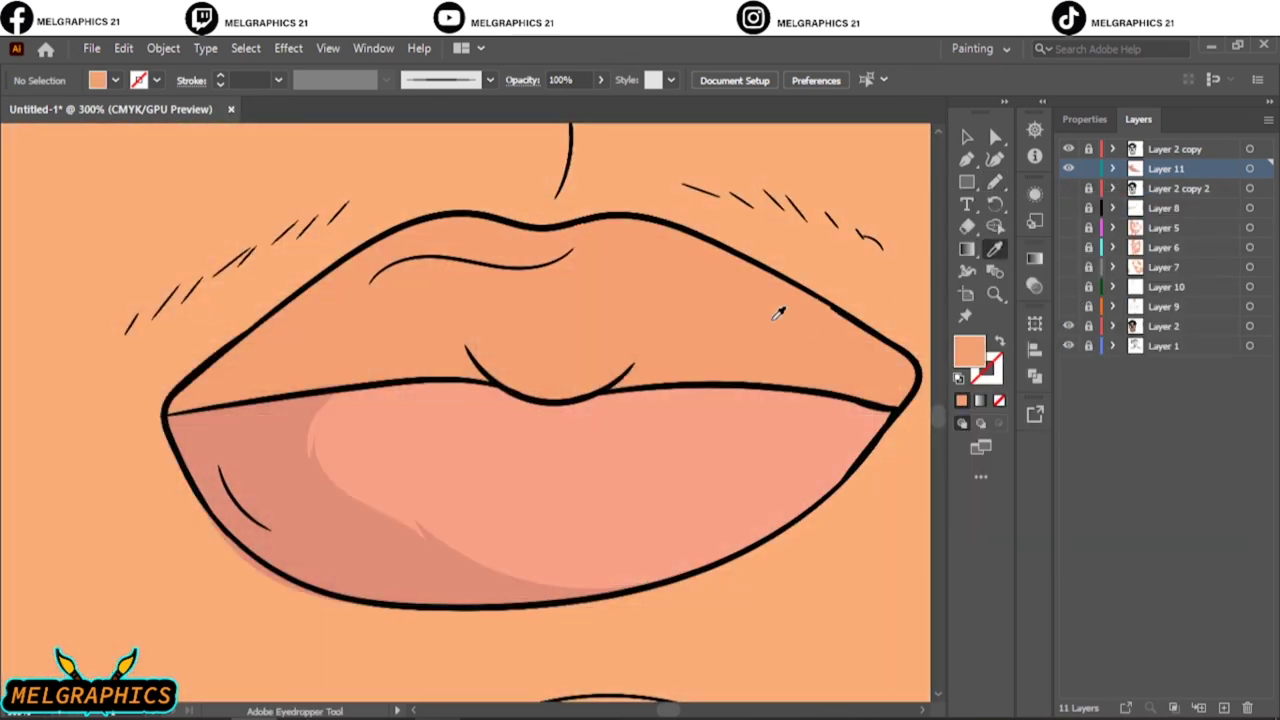
# Draw lavender shadow shapes along the tops of both eye whites.
pyautogui.doubleClick(968, 350)
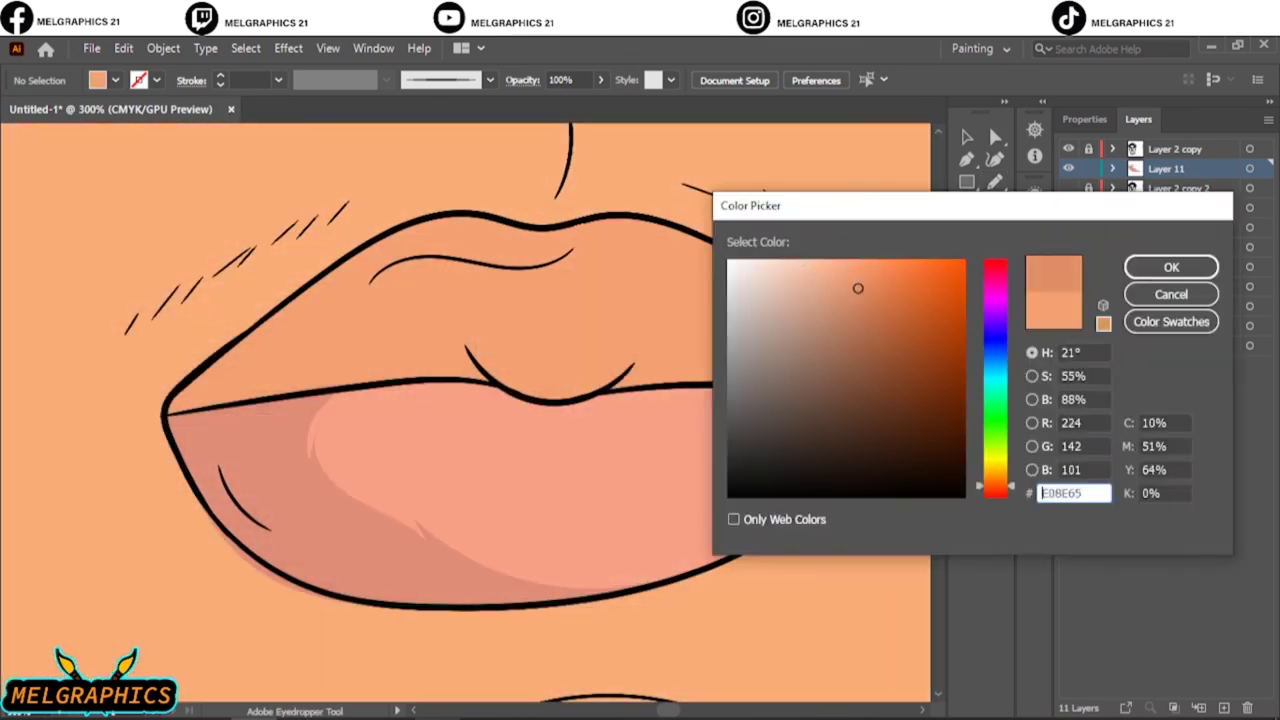
pyautogui.click(1171, 267)
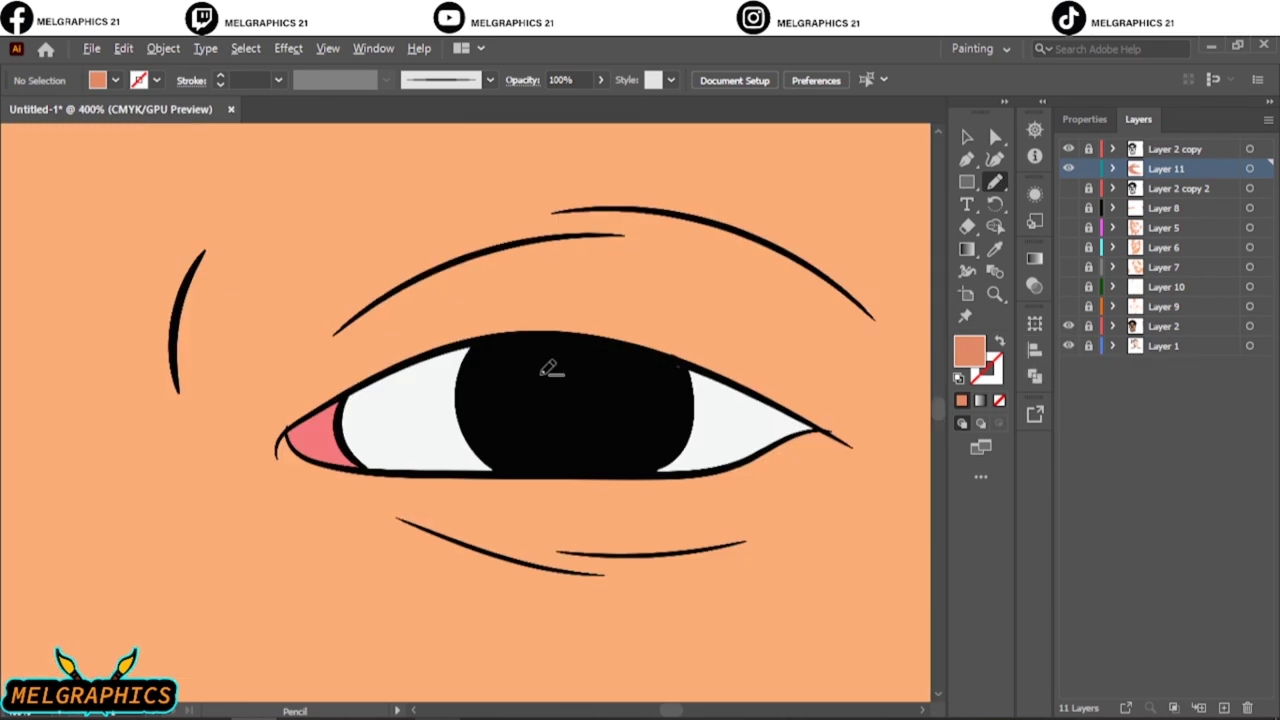
pyautogui.press('Return')
pyautogui.press('n')
pyautogui.moveTo(345, 405); pyautogui.dragTo(495, 350)
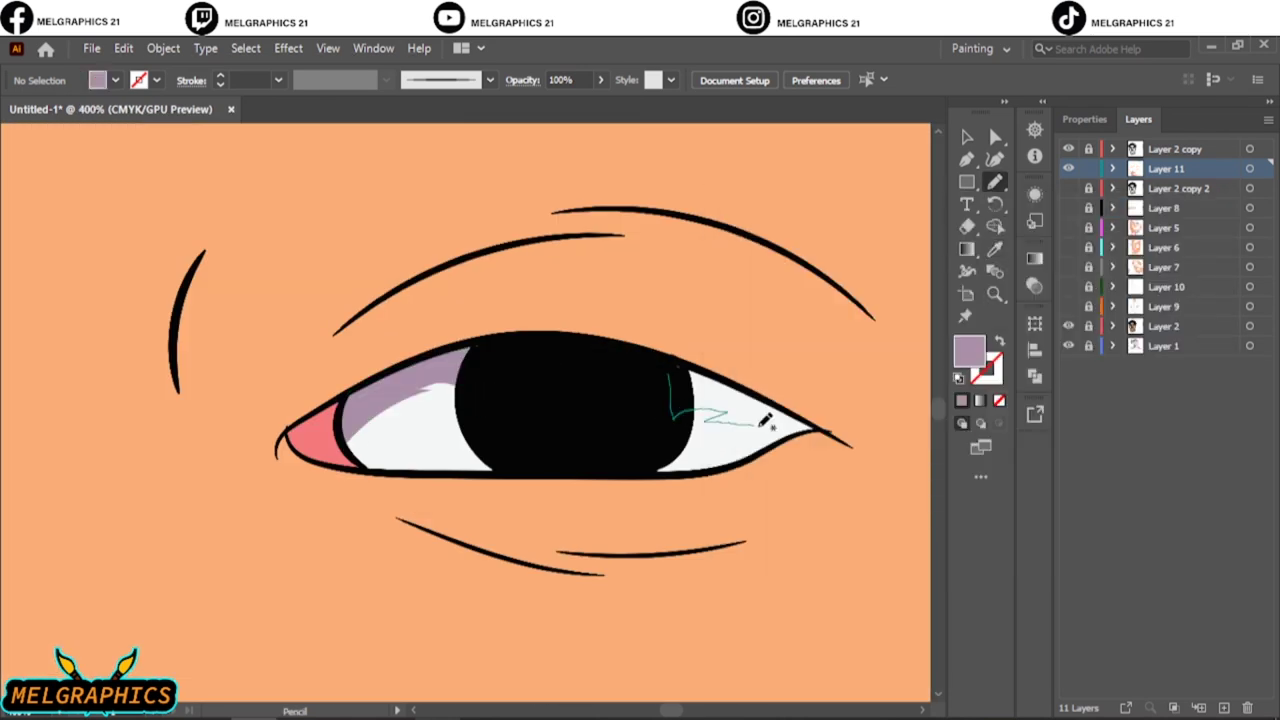
pyautogui.moveTo(670, 380); pyautogui.dragTo(815, 432)
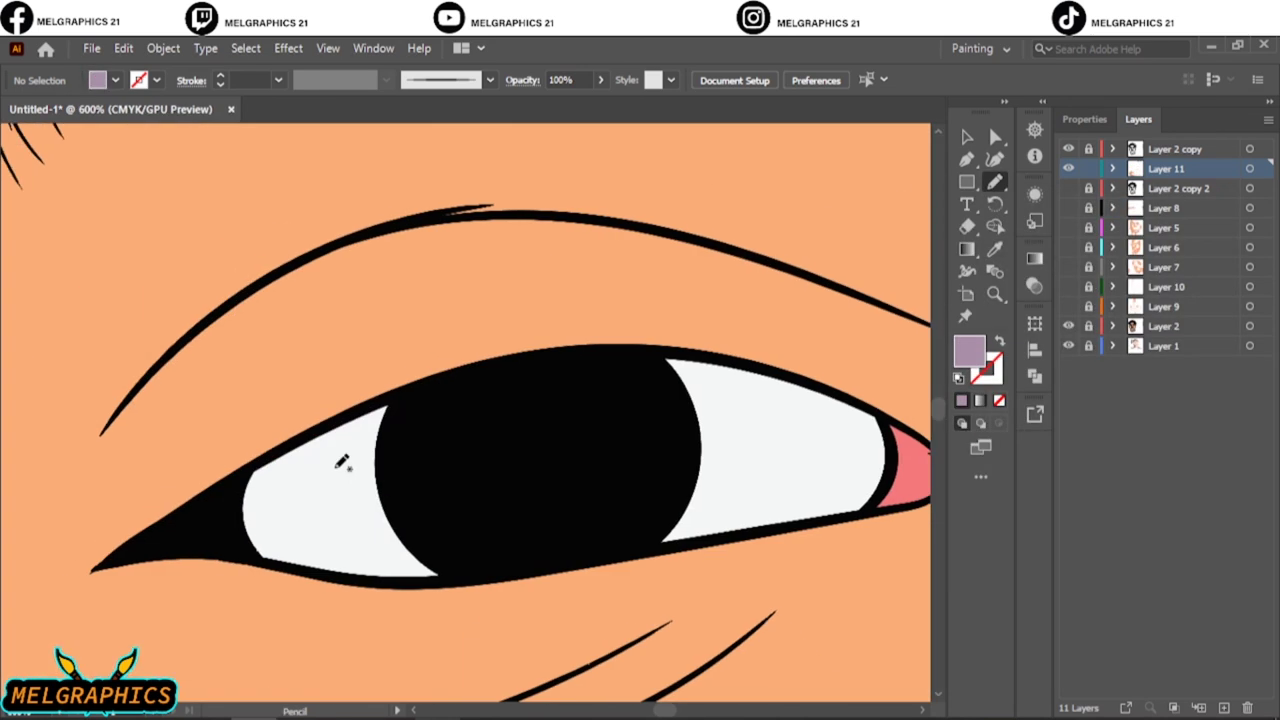
pyautogui.moveTo(412, 388); pyautogui.dragTo(415, 462)
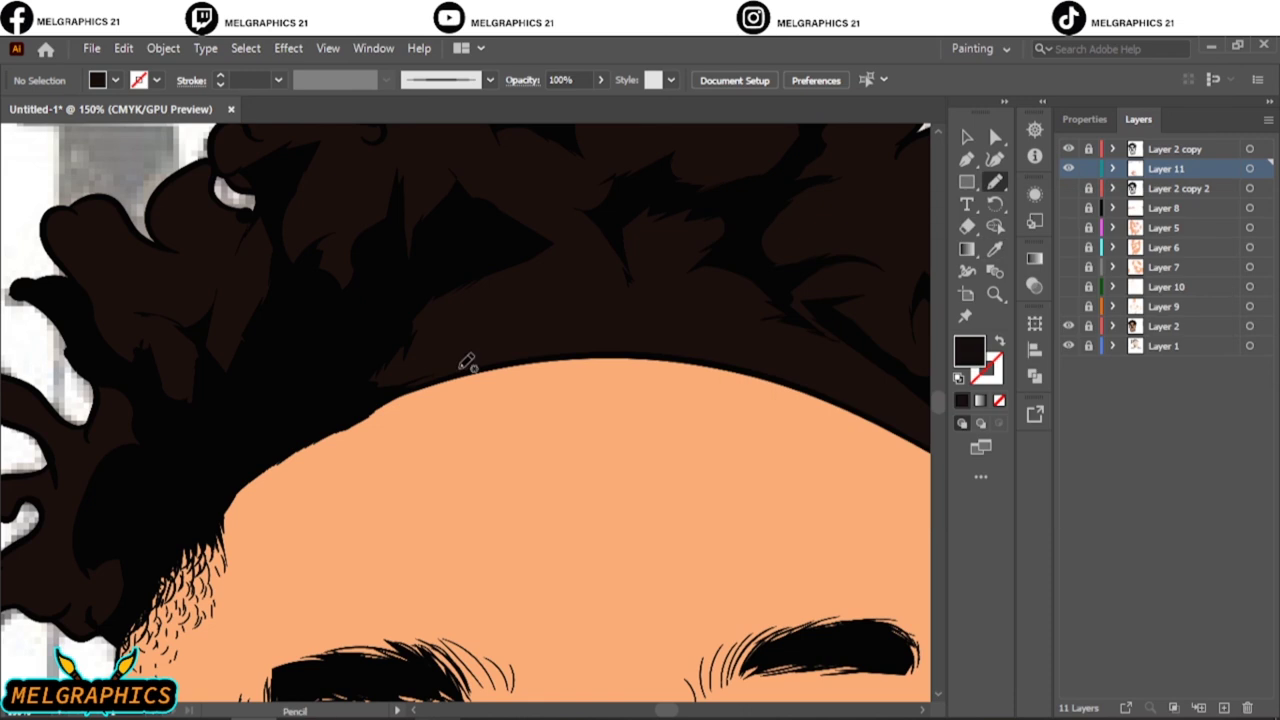
# Pencil dark brown shading shapes along the hairline, within the dreadlocks and at the crown.
pyautogui.moveTo(596, 252)
pyautogui.mouseDown()
pyautogui.moveTo(309, 371)
pyautogui.moveTo(423, 371)
pyautogui.mouseUp()
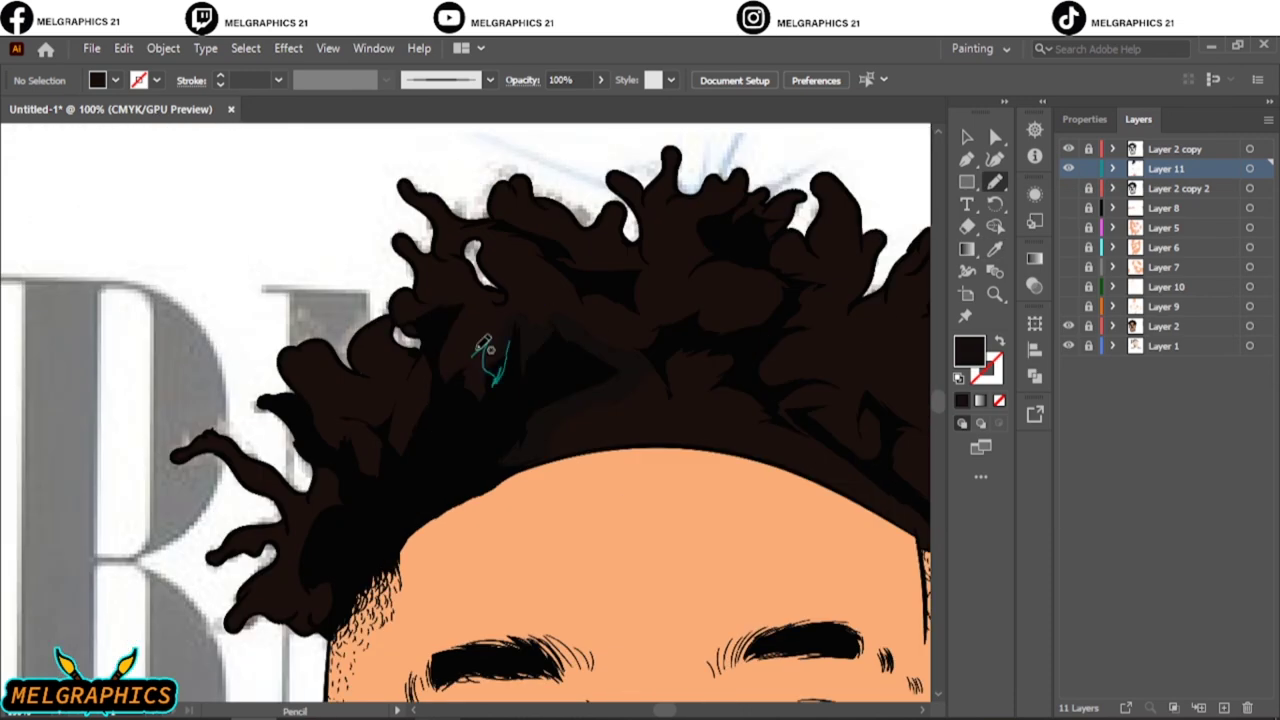
pyautogui.moveTo(338, 400); pyautogui.dragTo(387, 477)
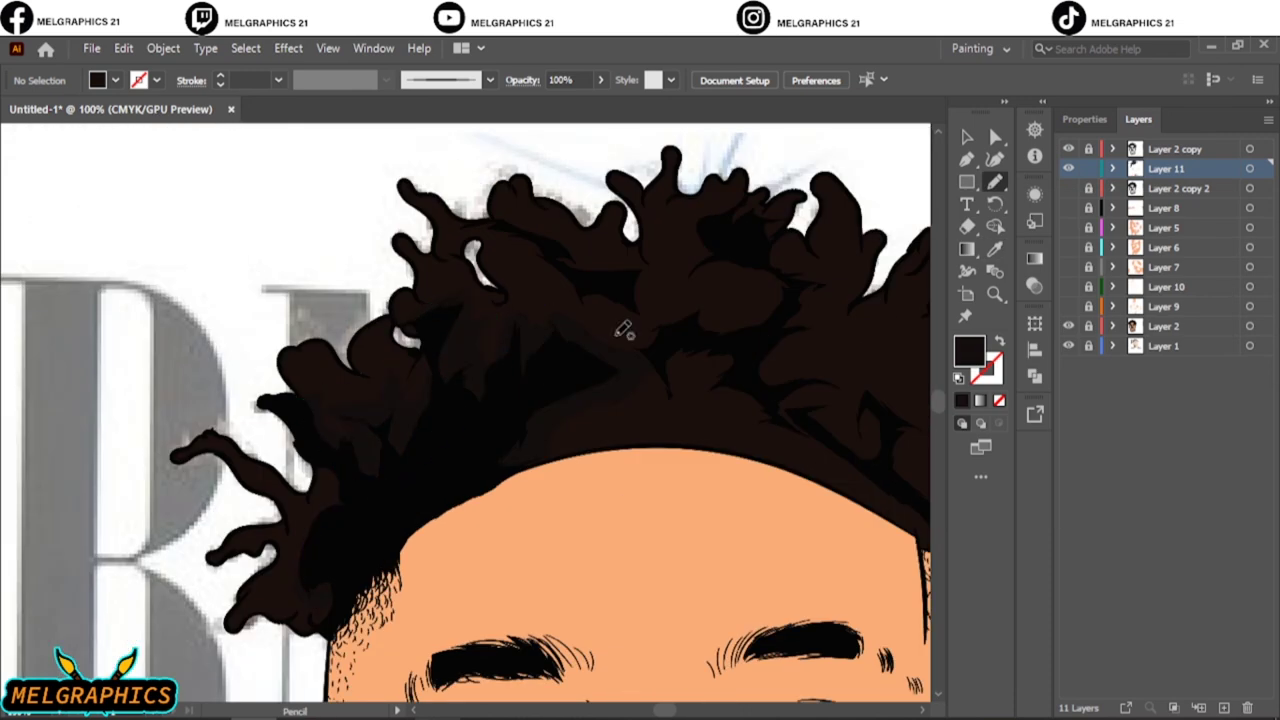
pyautogui.moveTo(638, 366); pyautogui.dragTo(720, 283)
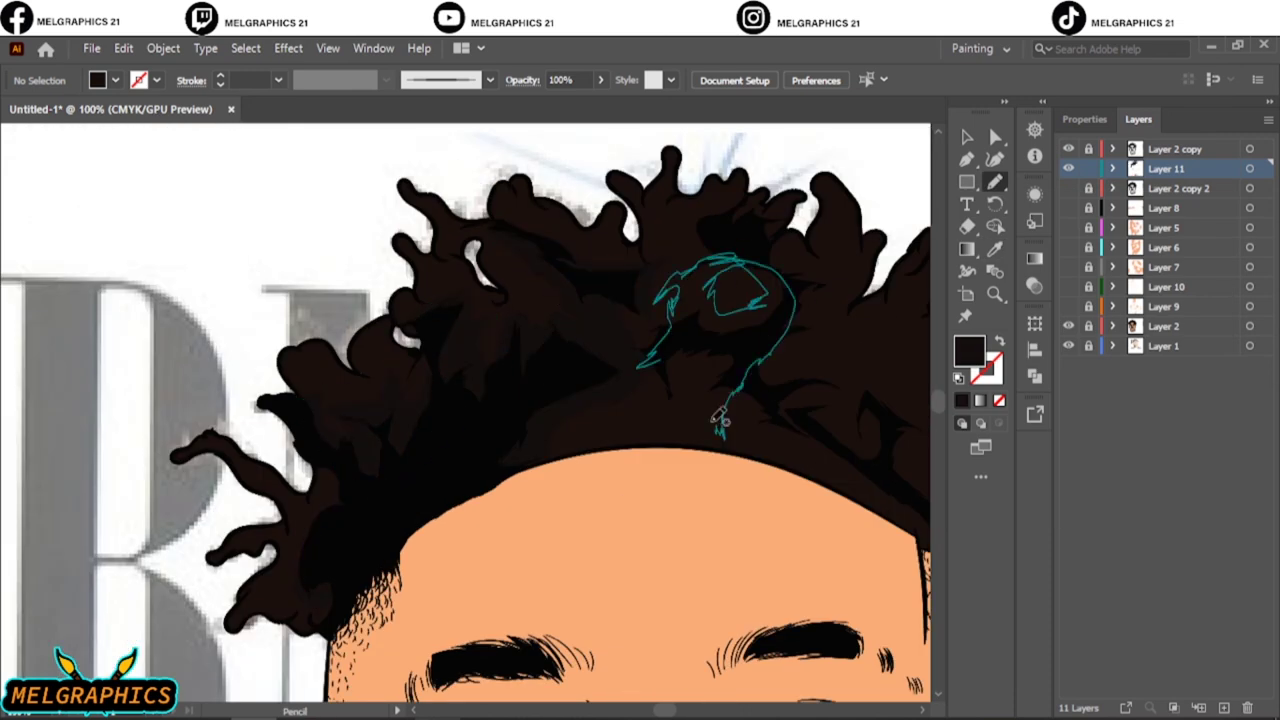
pyautogui.moveTo(718, 420); pyautogui.dragTo(718, 425)
pyautogui.hotkey('ctrl', '0')
pyautogui.scroll(3, 655, 432)
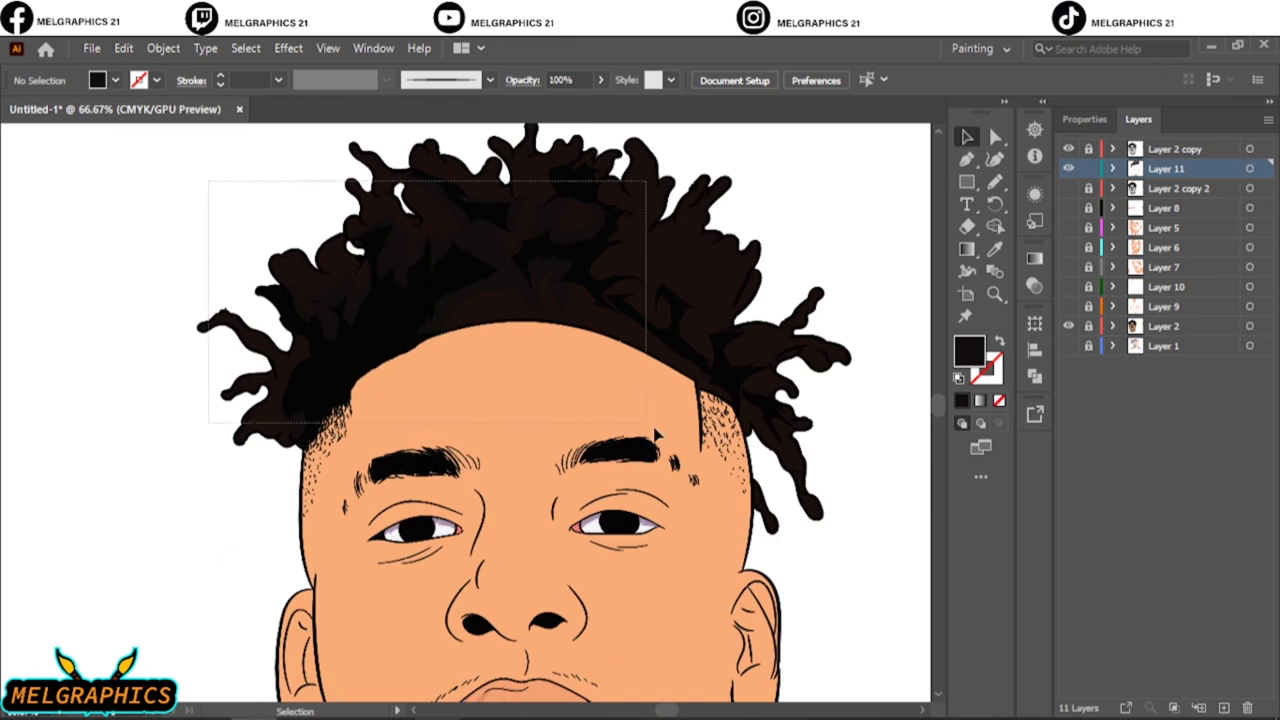
pyautogui.hotkey('ctrl', '1')
# Add dark shading shapes on the right-side dreadlocks.
pyautogui.doubleClick(968, 352)
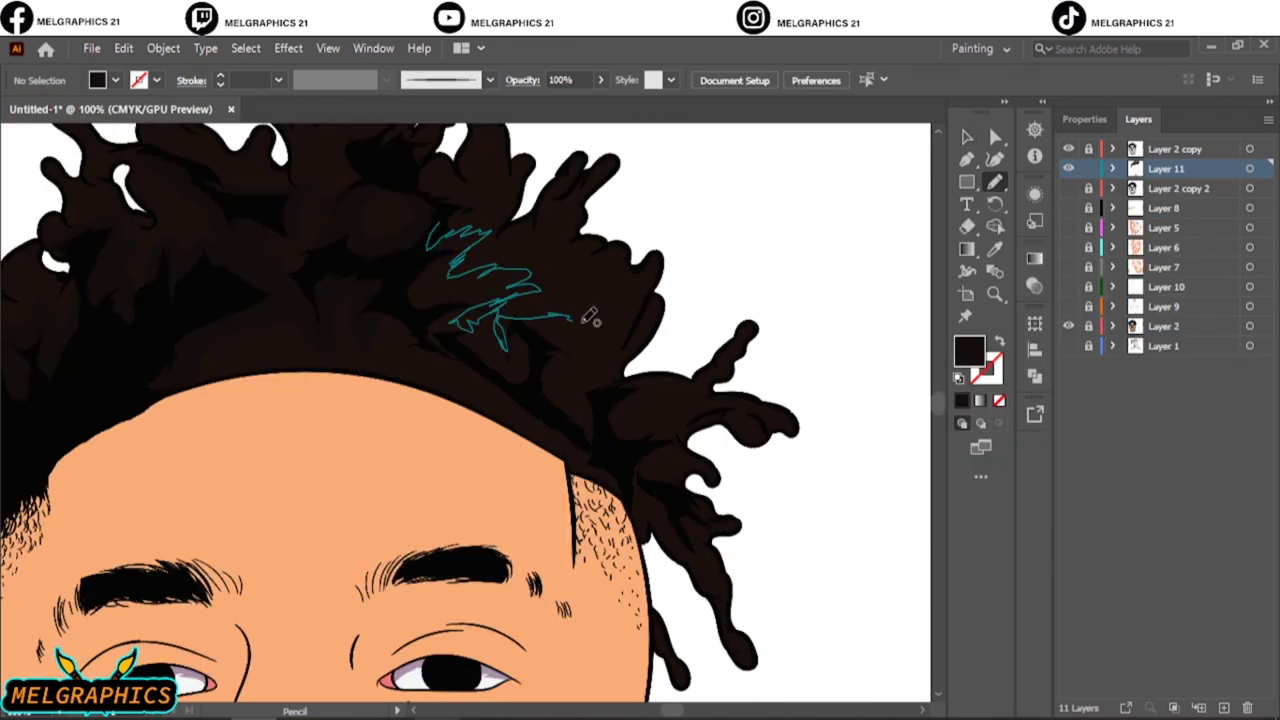
pyautogui.moveTo(456, 360); pyautogui.dragTo(450, 370)
pyautogui.moveTo(565, 383); pyautogui.dragTo(587, 420)
pyautogui.moveTo(652, 505); pyautogui.dragTo(645, 488)
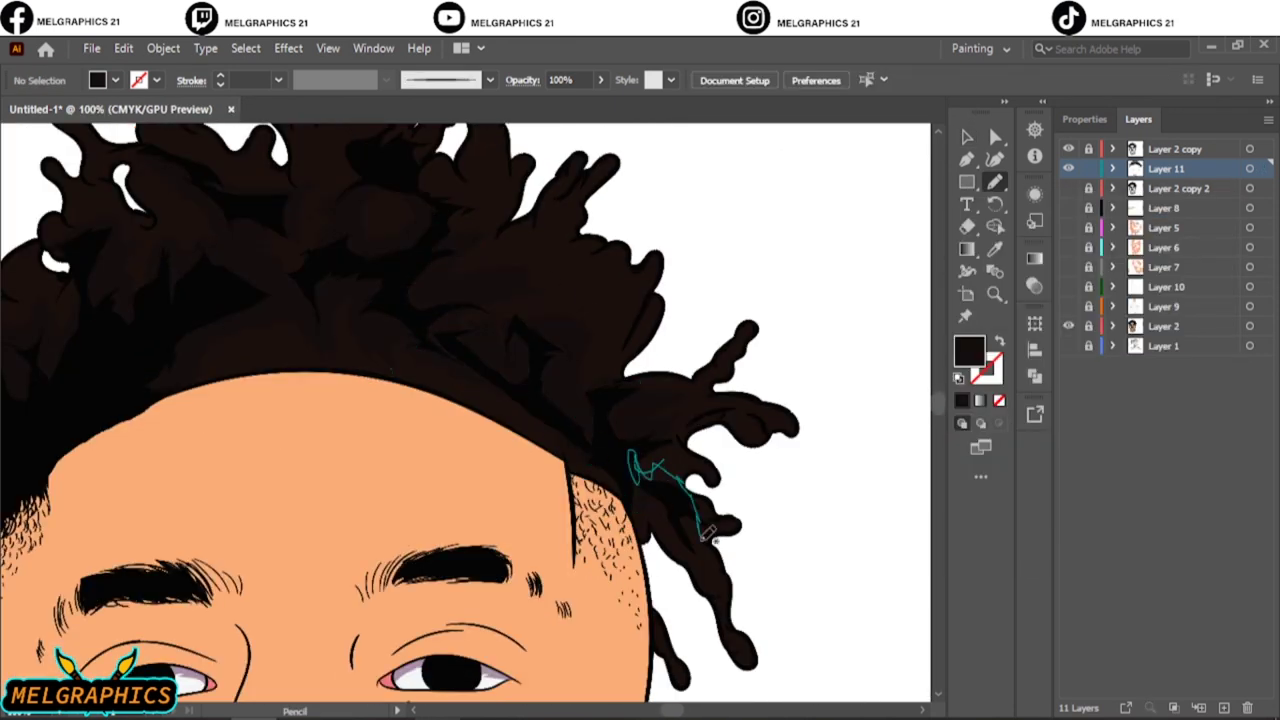
pyautogui.hotkey('ctrl', '0')
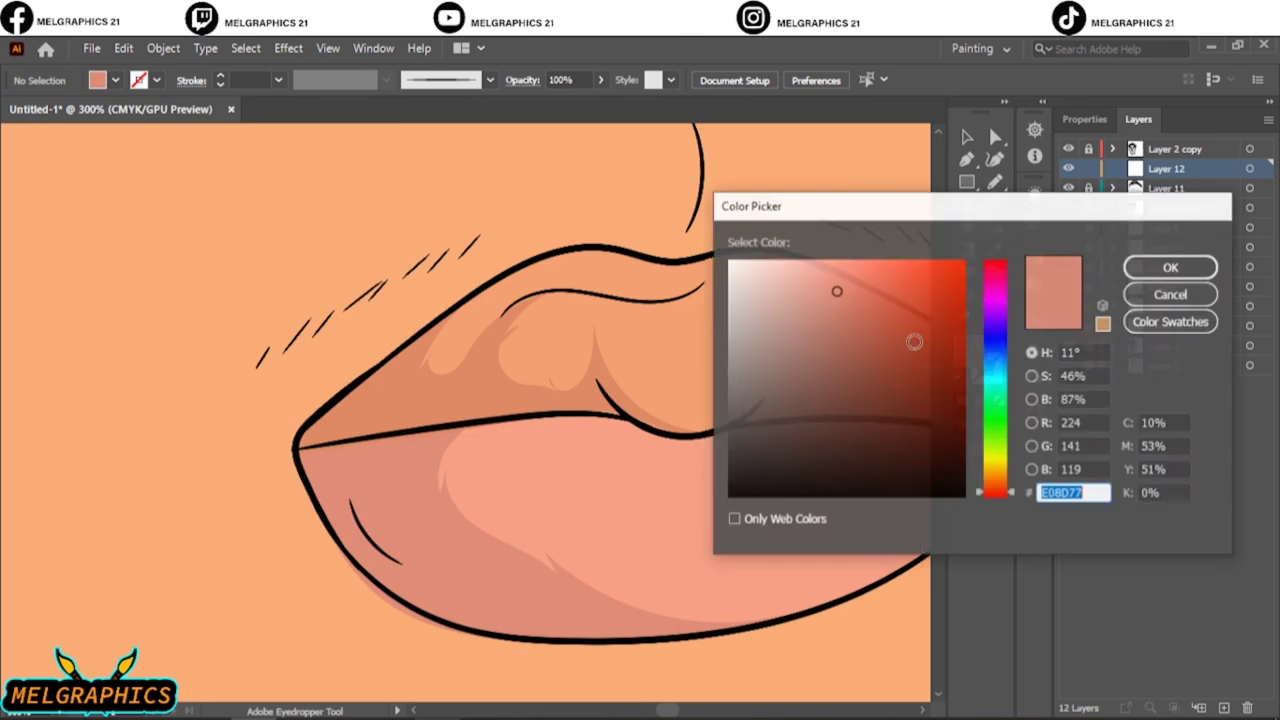
# Add a darker shadow on the lower lip's left side and a pale pink lower-lip highlight on a new layer.
pyautogui.click(1171, 266)
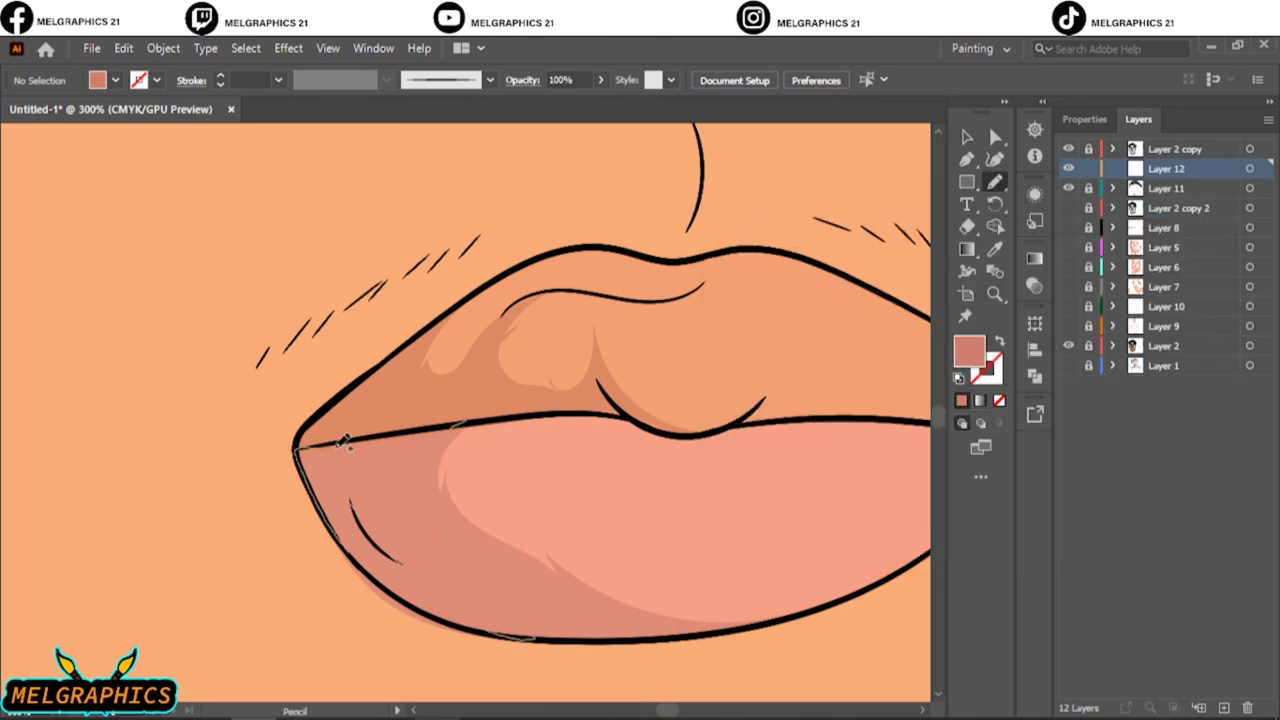
pyautogui.moveTo(343, 443); pyautogui.dragTo(347, 441)
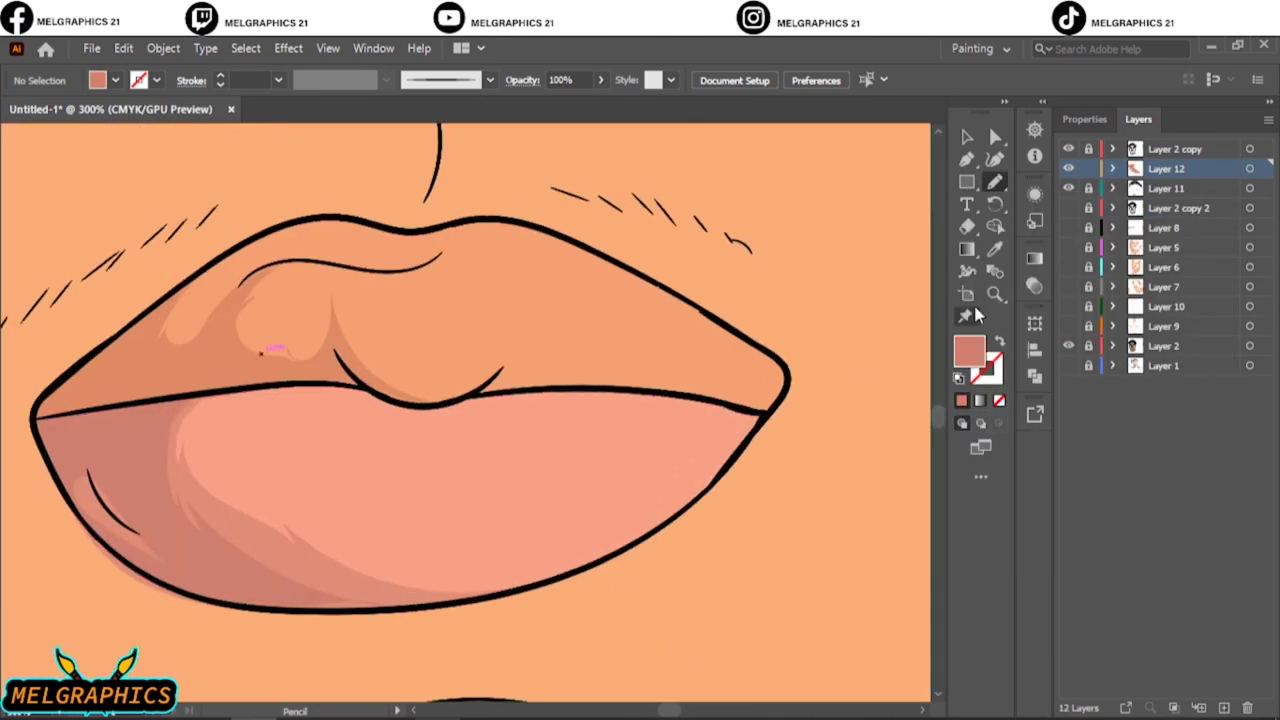
pyautogui.doubleClick(969, 350)
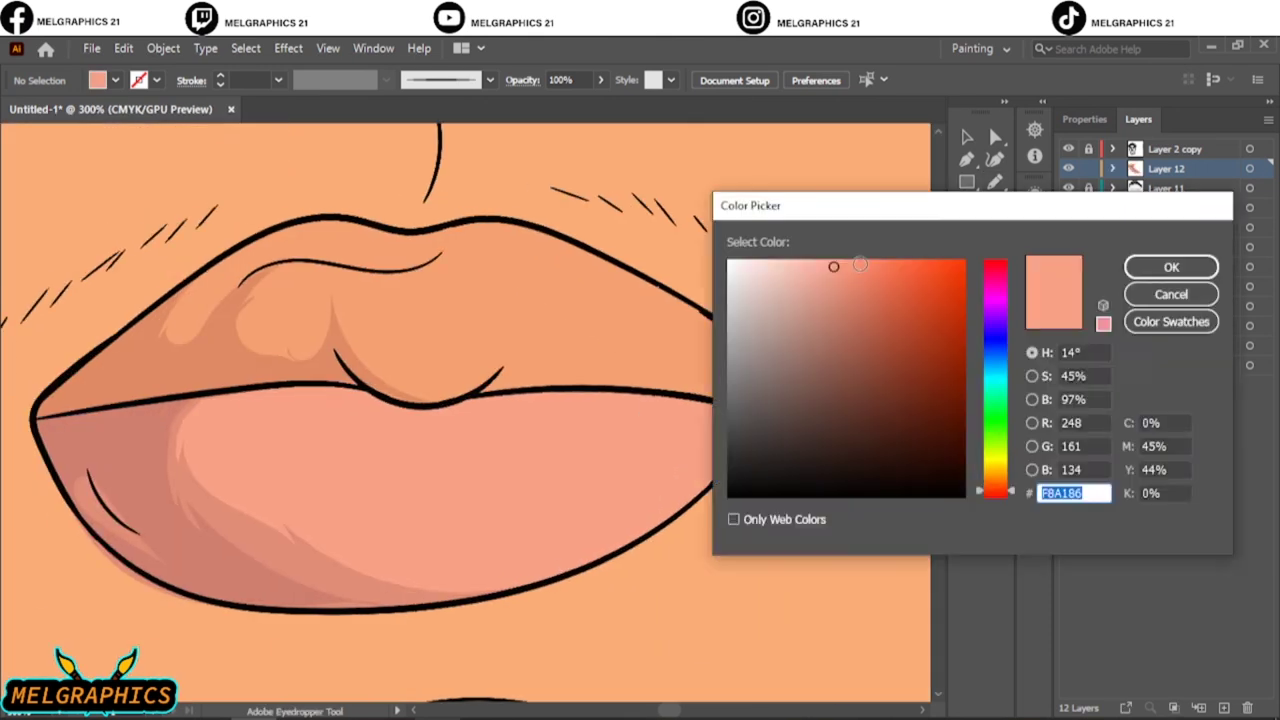
pyautogui.click(1171, 266)
pyautogui.click(1068, 345)
pyautogui.click(1068, 365)
pyautogui.hotkey('ctrl', 'l')
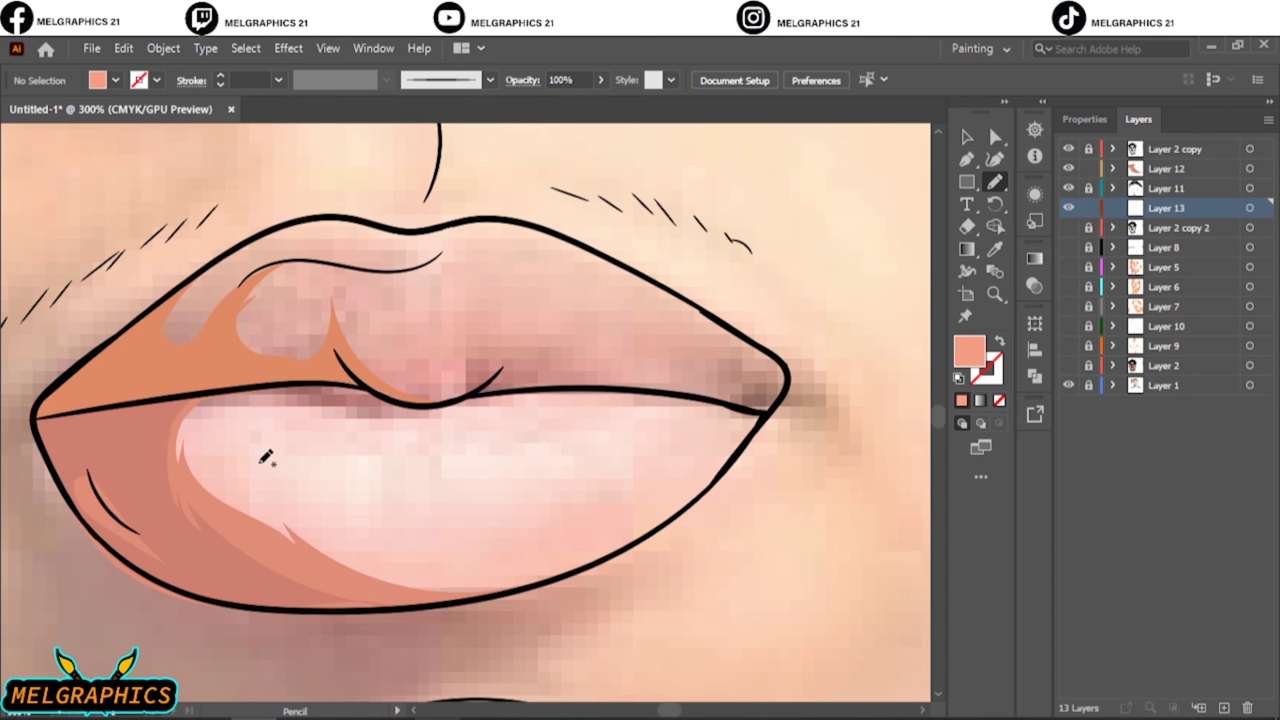
pyautogui.moveTo(768, 417); pyautogui.dragTo(640, 400)
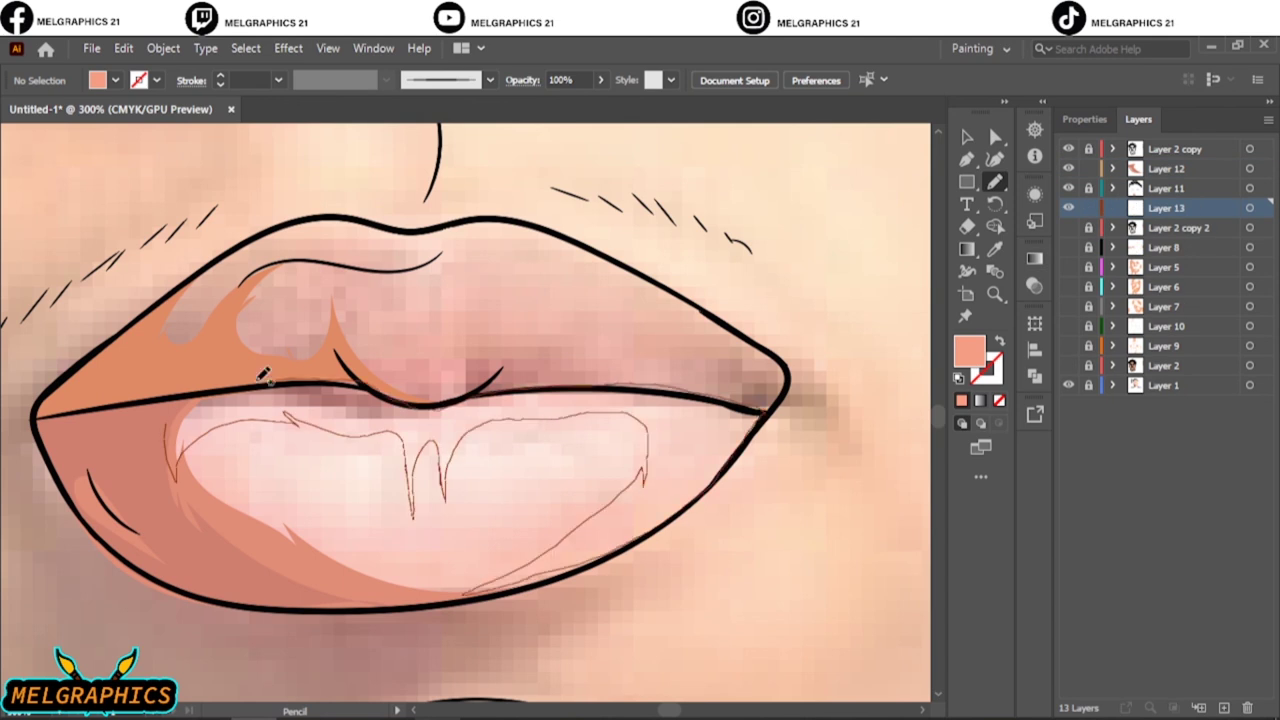
# Draw orange highlight shapes over the upper lip.
pyautogui.click(1068, 365)
pyautogui.press('i')
pyautogui.doubleClick(969, 350)
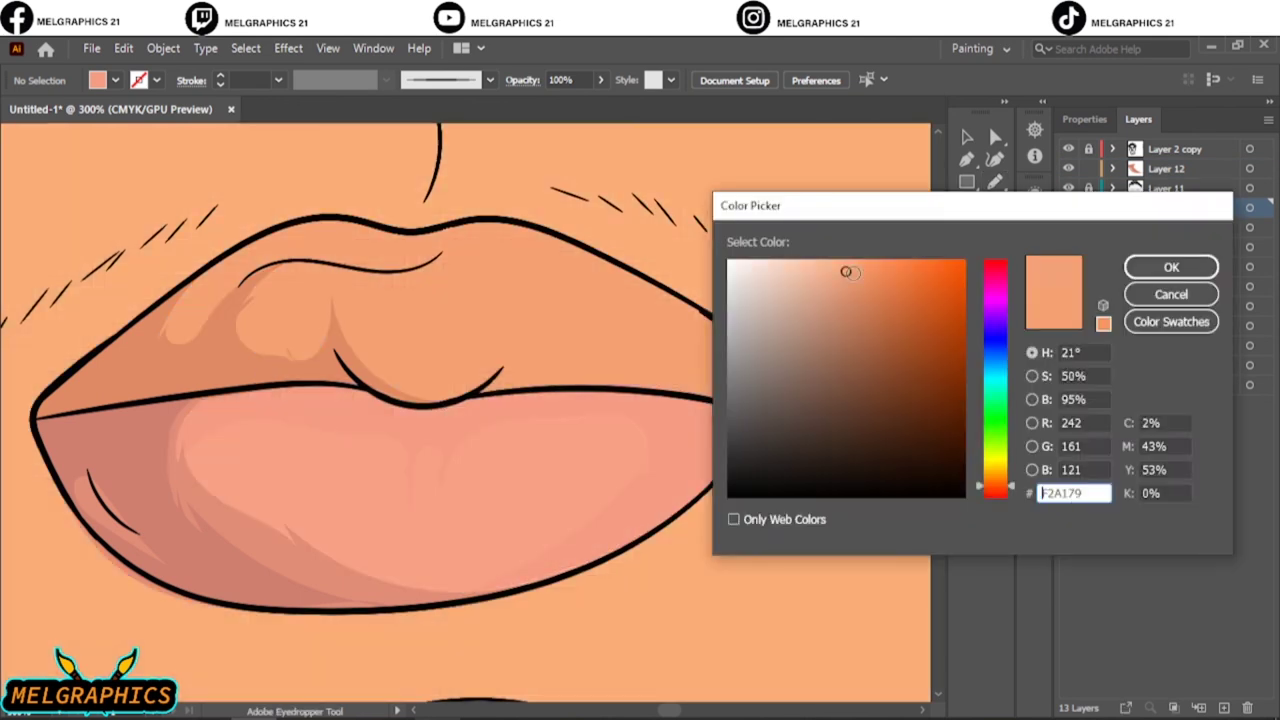
pyautogui.click(1189, 266)
pyautogui.click(1068, 365)
pyautogui.press('n')
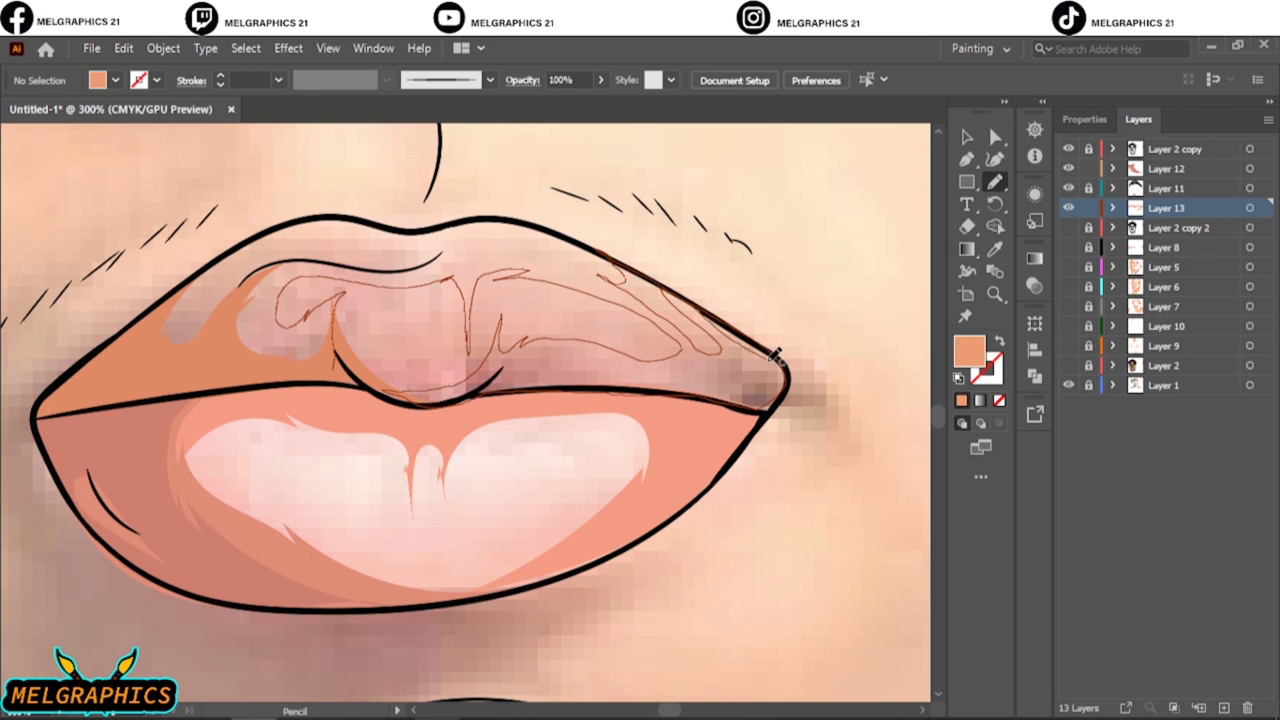
pyautogui.moveTo(775, 355); pyautogui.dragTo(463, 377)
pyautogui.moveTo(318, 318); pyautogui.dragTo(368, 368)
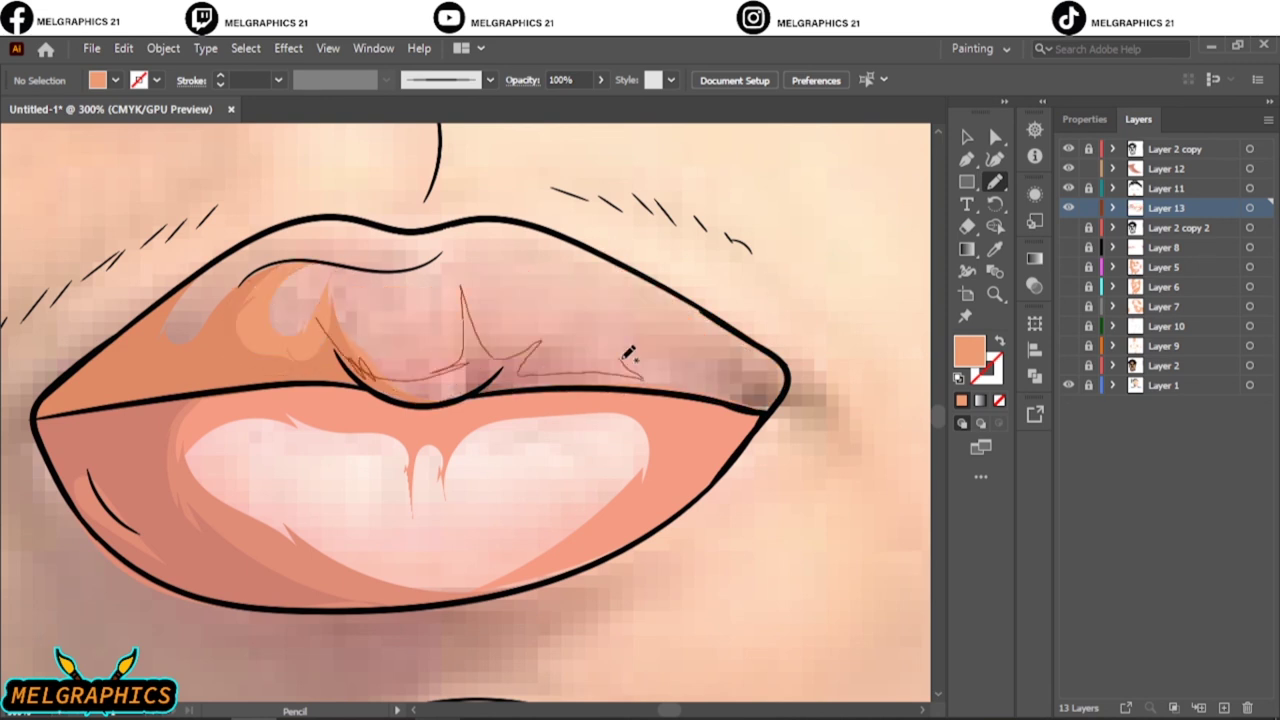
pyautogui.moveTo(490, 385); pyautogui.dragTo(482, 388)
pyautogui.hotkey('ctrl', '0')
# Sample the lower-lip colour and add two light FFA992 highlights on the lower lip.
pyautogui.click(1068, 365)
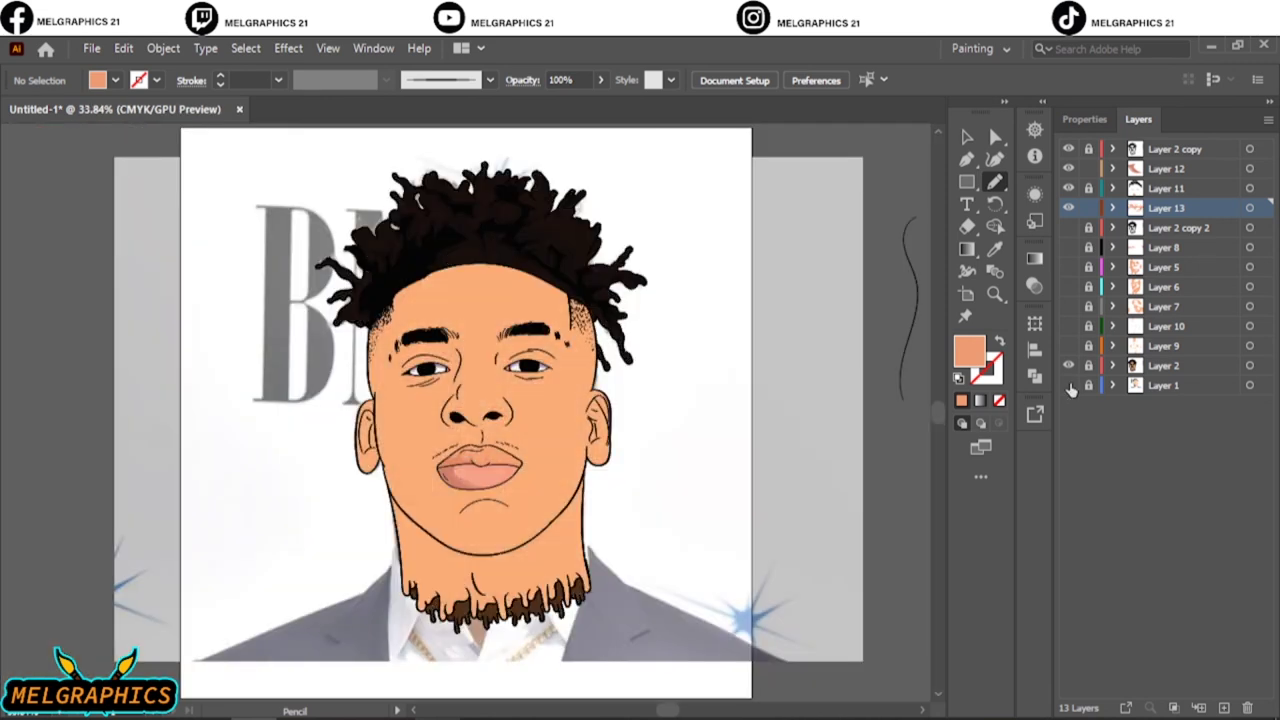
pyautogui.click(1170, 168)
pyautogui.scroll(7, 448, 462)
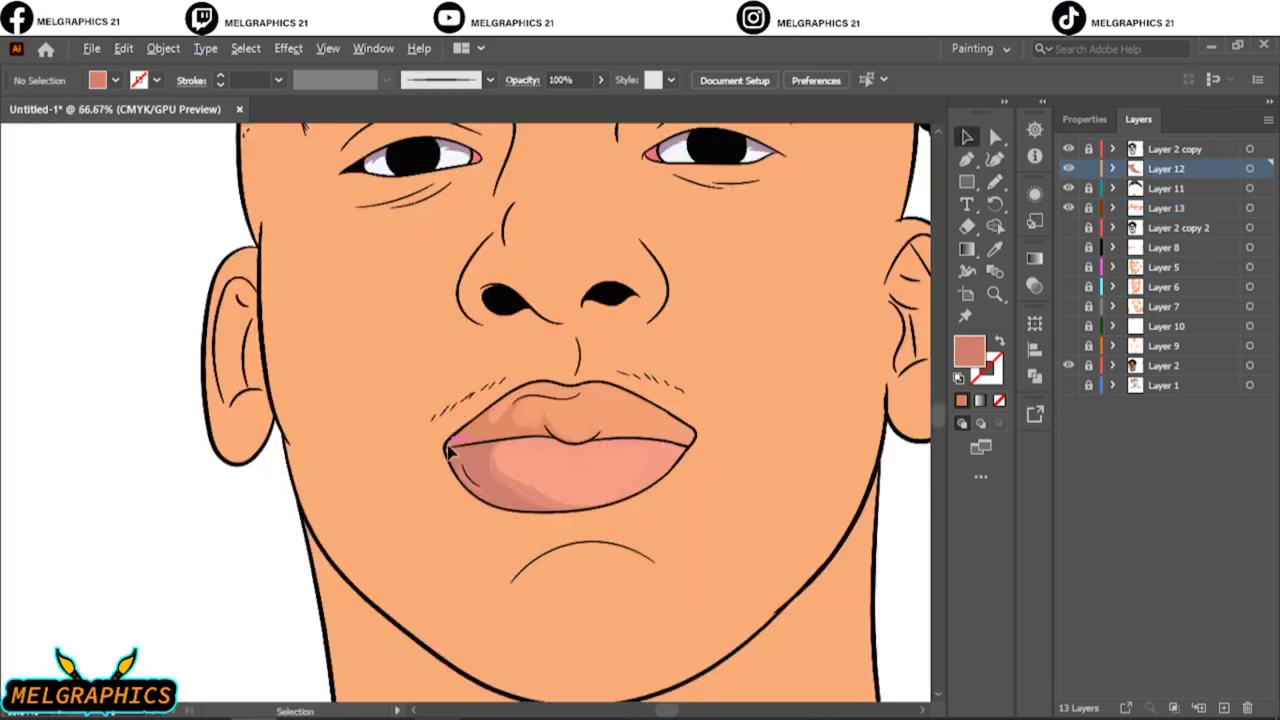
pyautogui.press('i')
pyautogui.click(560, 330)
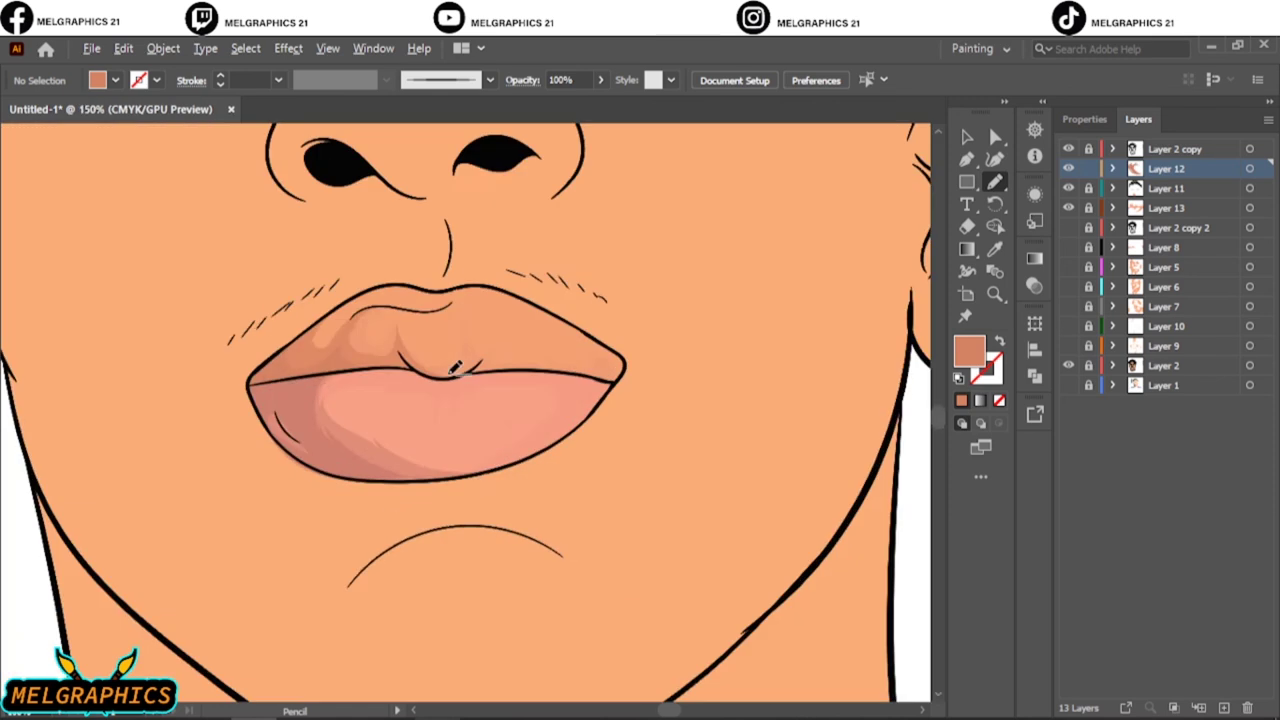
pyautogui.press('i')
pyautogui.click(480, 486)
pyautogui.doubleClick(968, 350)
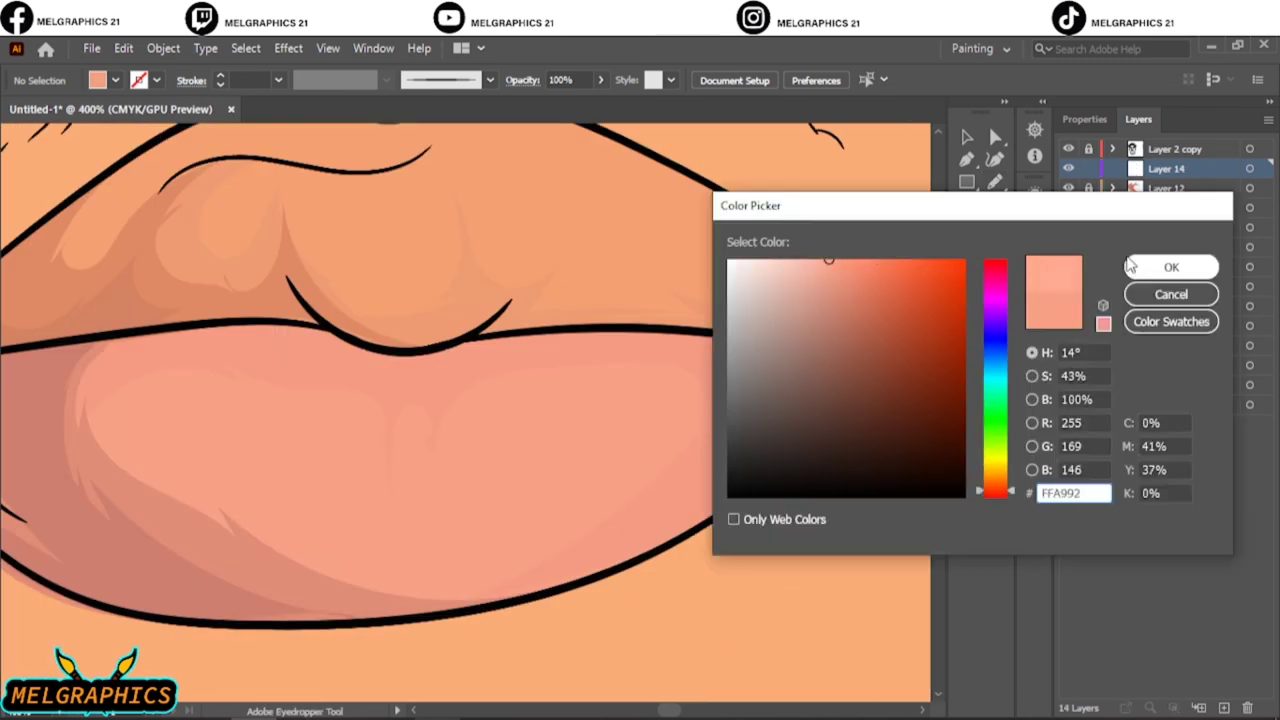
pyautogui.click(1171, 267)
pyautogui.press('n')
pyautogui.moveTo(180, 425); pyautogui.dragTo(357, 500)
pyautogui.moveTo(404, 460); pyautogui.dragTo(437, 485)
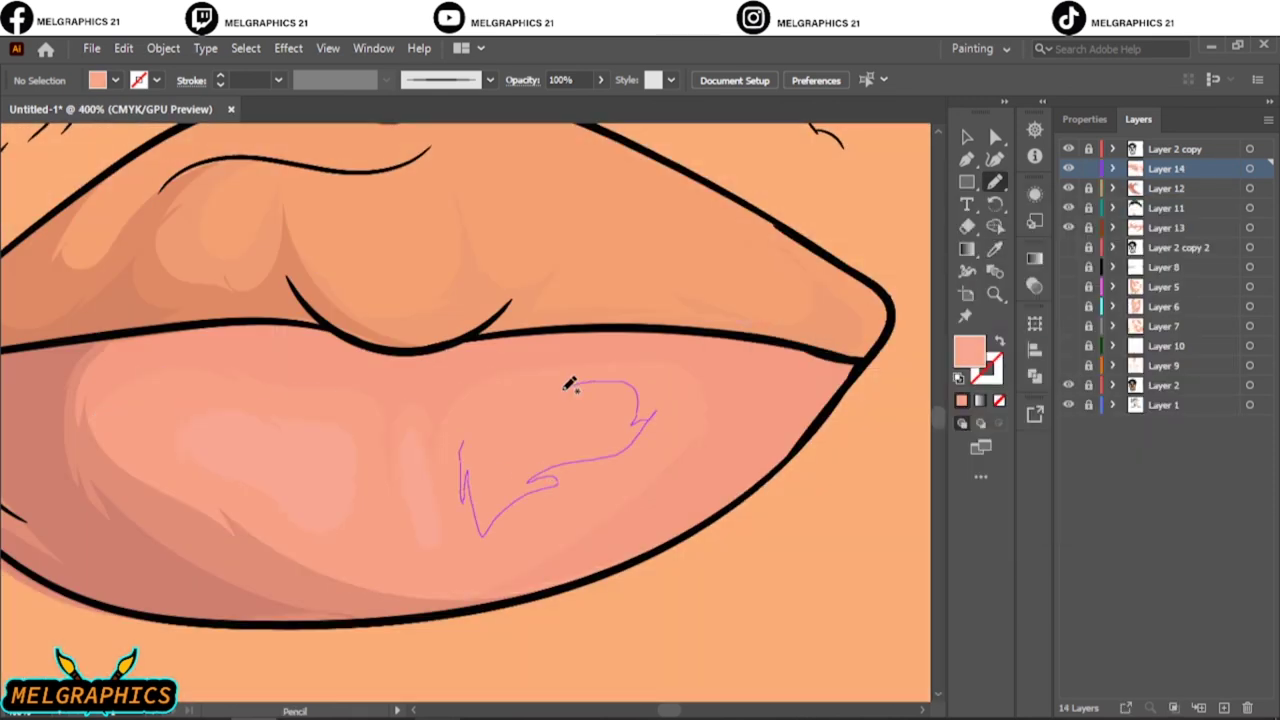
pyautogui.hotkey('ctrl', '0')
# Hide the reference photo, show the flat colour layer and add a new layer for the iris.
pyautogui.click(1068, 404)
pyautogui.click(1068, 247)
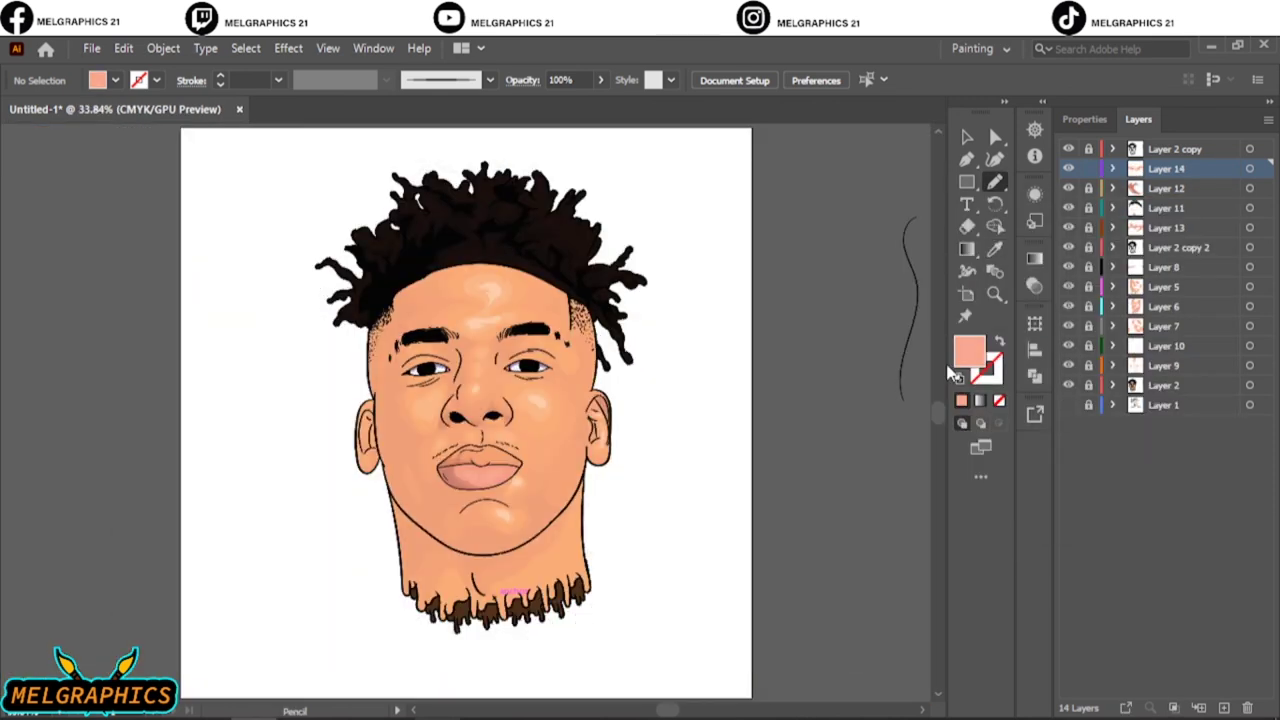
pyautogui.click(1171, 150)
pyautogui.hotkey('ctrl', 'l')
pyautogui.scroll(5, 430, 370)
# Pencil a dark brown iris crescent, then dab a white catchlight with the 5 pt. Round brush.
pyautogui.doubleClick(968, 350)
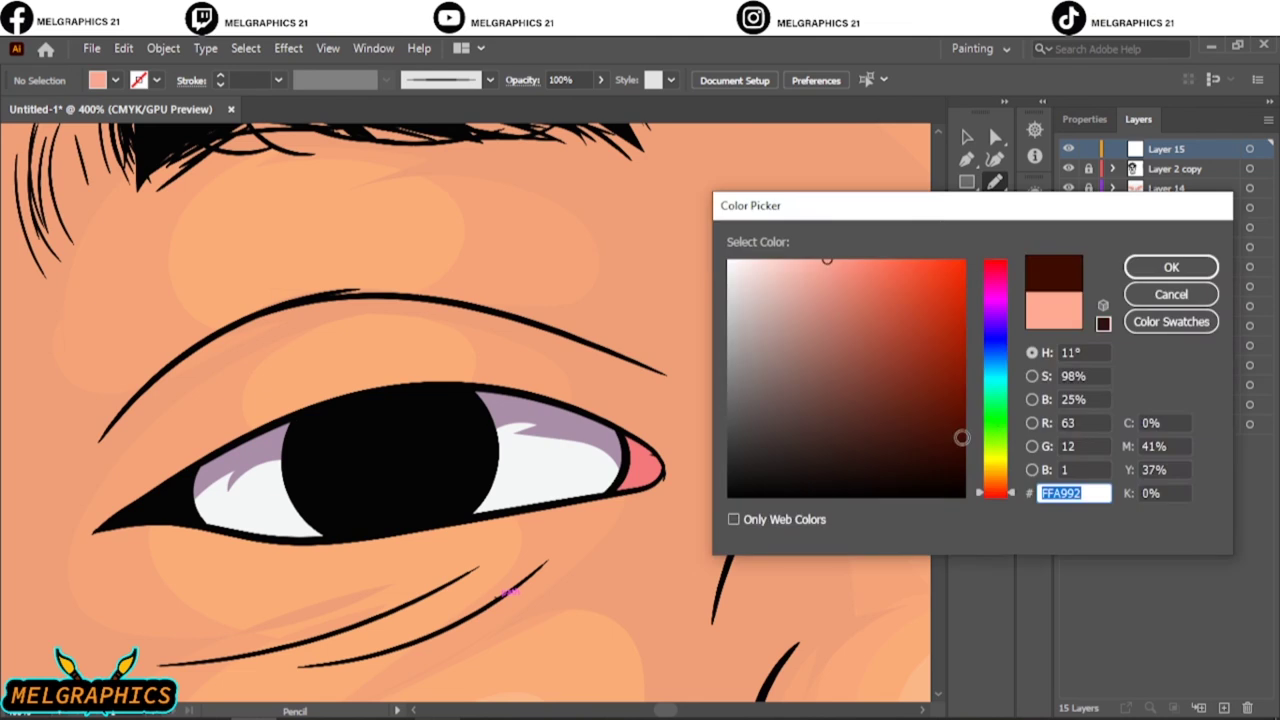
pyautogui.click(1183, 266)
pyautogui.moveTo(373, 470); pyautogui.dragTo(462, 442)
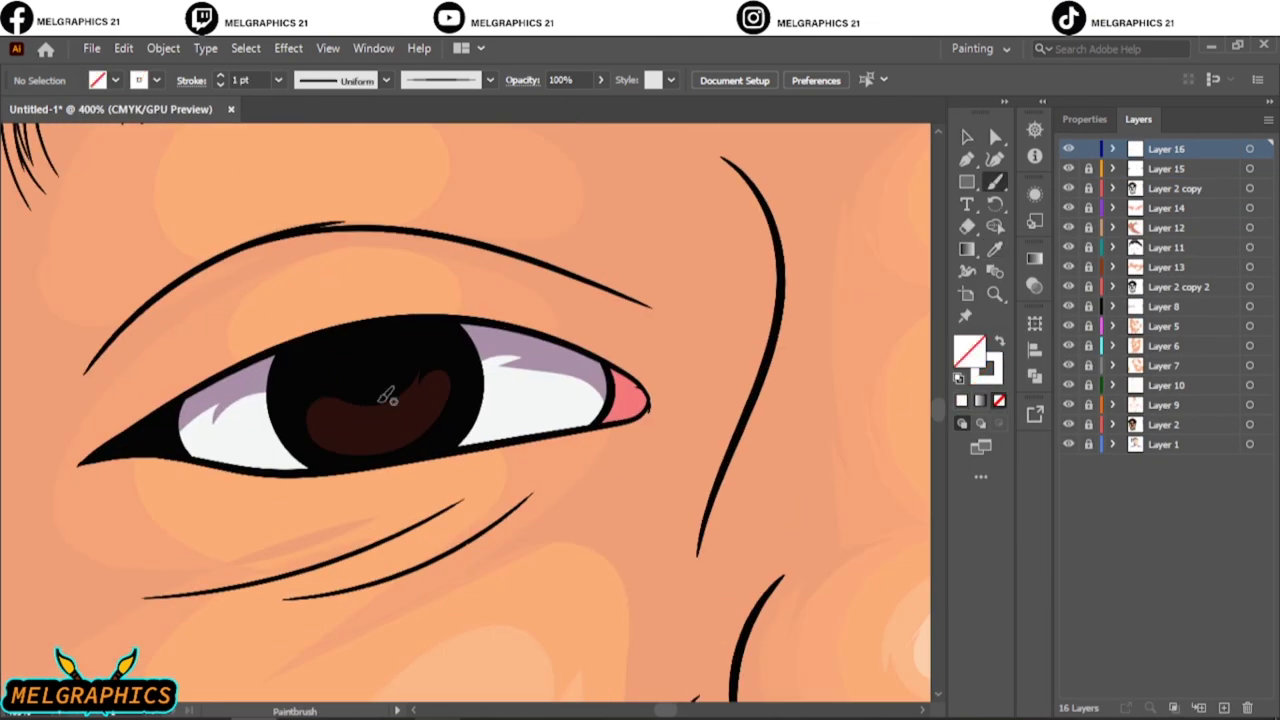
pyautogui.click(489, 80)
pyautogui.click(330, 125)
pyautogui.click(326, 388)
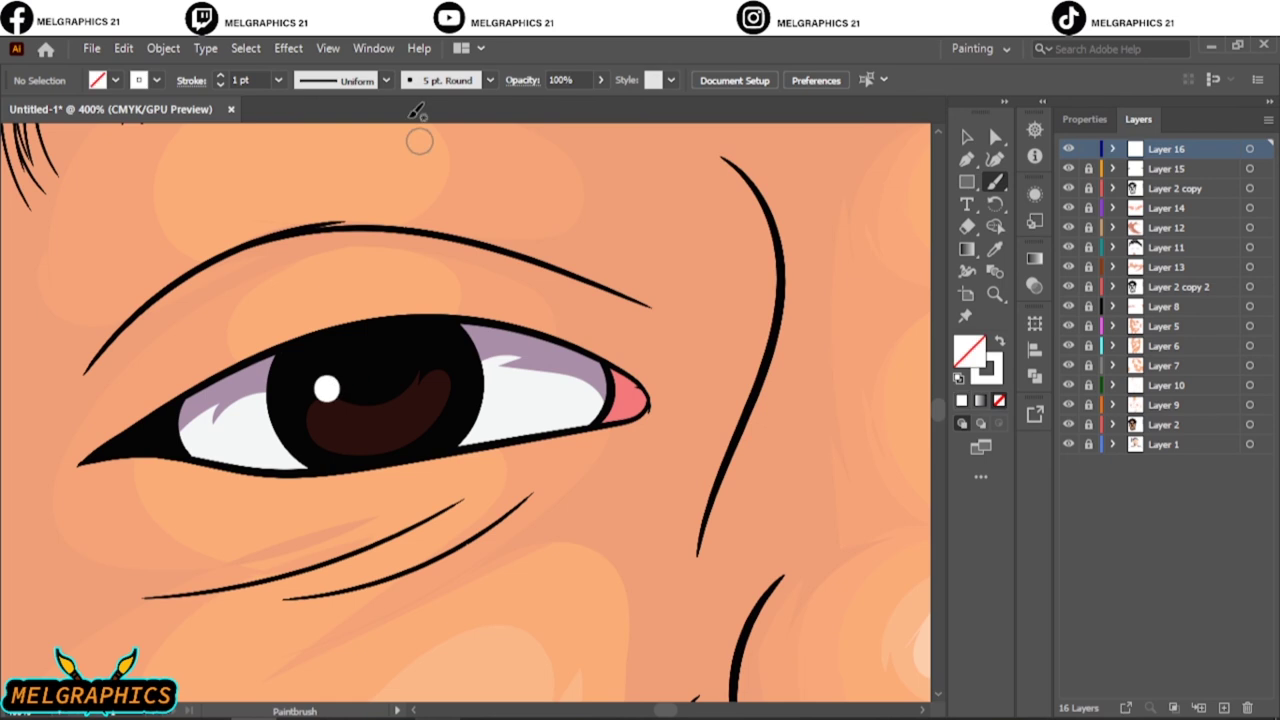